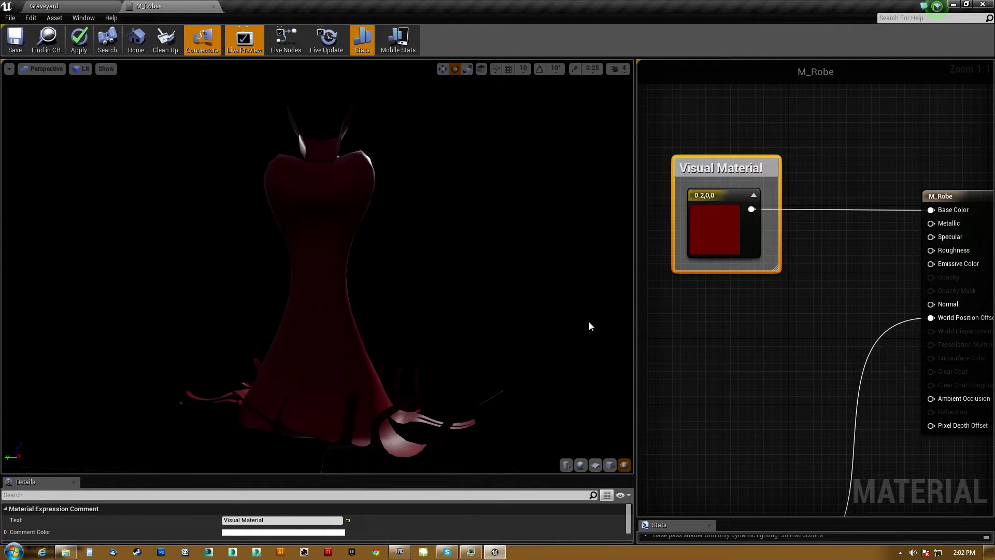
- Shrink the preview viewport in width and height to give the material graph and the Details area more room
left_click_drag(635, 297, 459, 304)
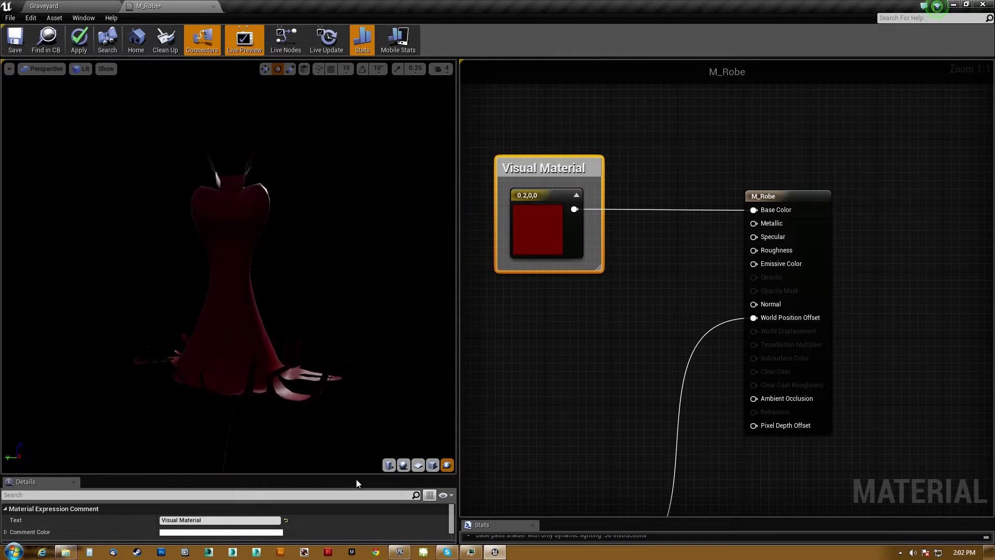
left_click_drag(357, 478, 347, 338)
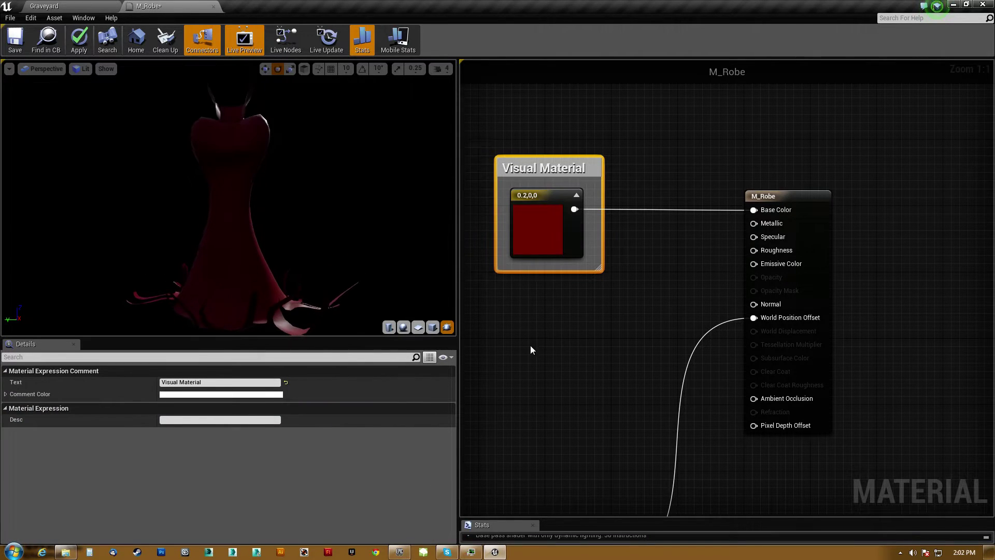
right_click_drag(530, 350, 620, 344)
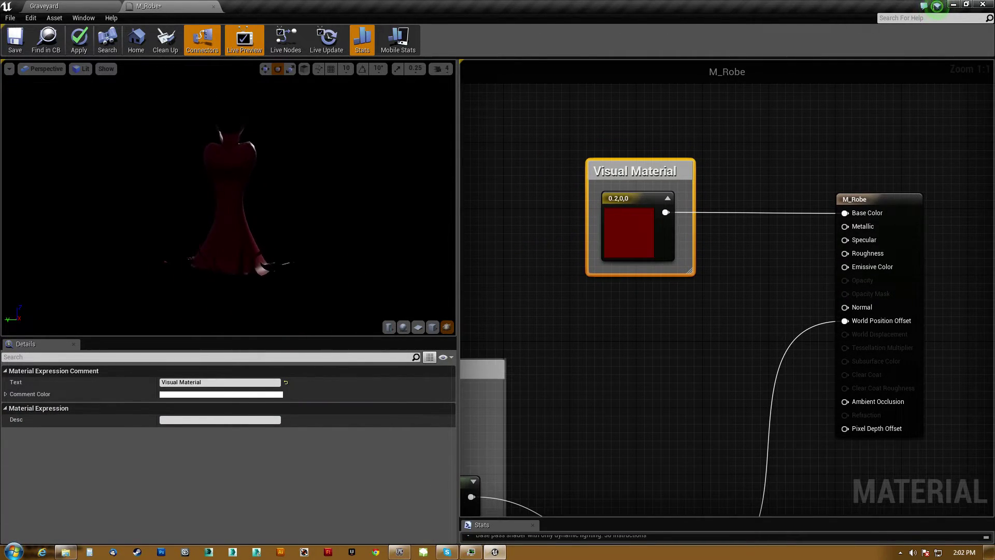
- Examine the robe in the preview from several angles, including a close view of its hem
left_click_drag(286, 264, 435, 263)
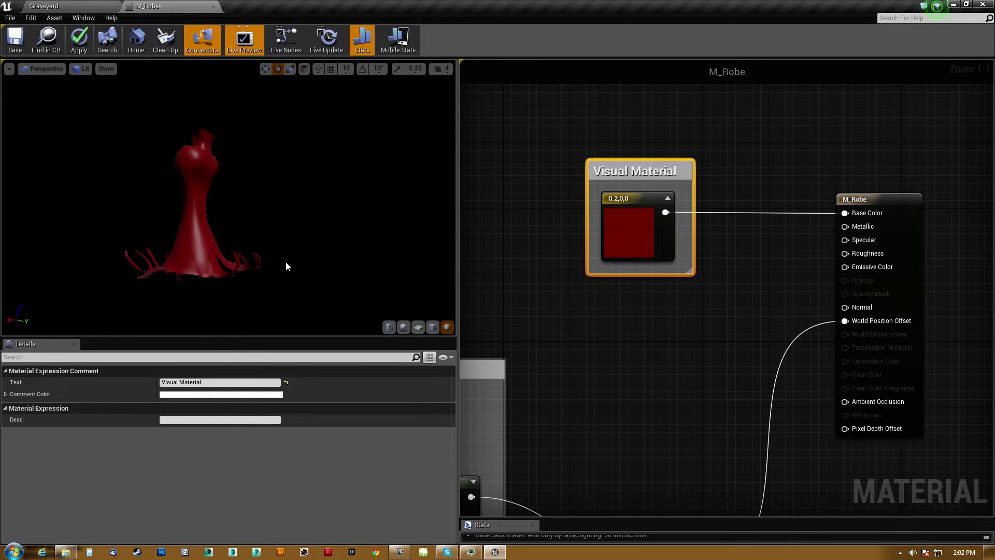
middle_click_drag(286, 263, 296, 202)
right_click_drag(241, 227, 241, 130)
left_click_drag(241, 227, 345, 227)
left_click_drag(201, 259, 325, 231)
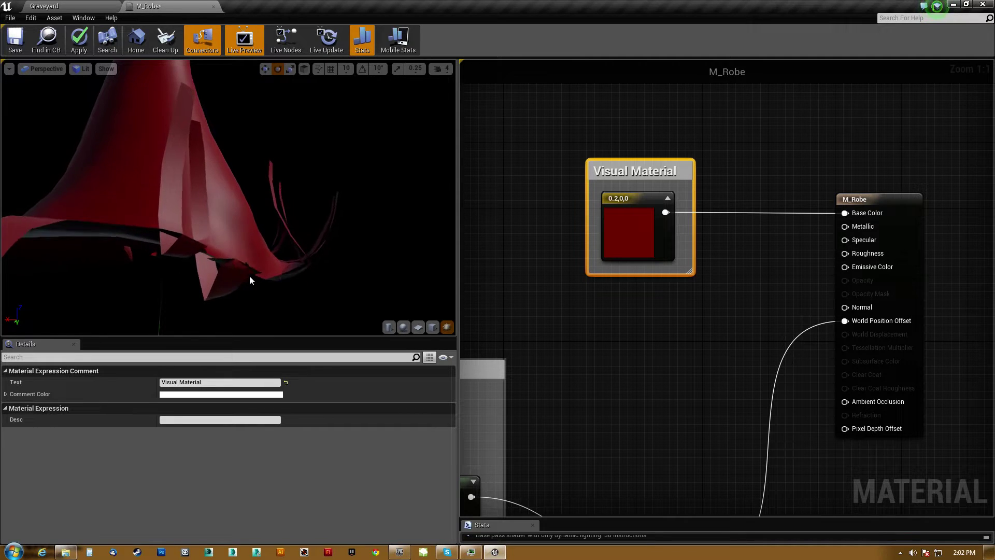
left_click_drag(235, 263, 339, 244)
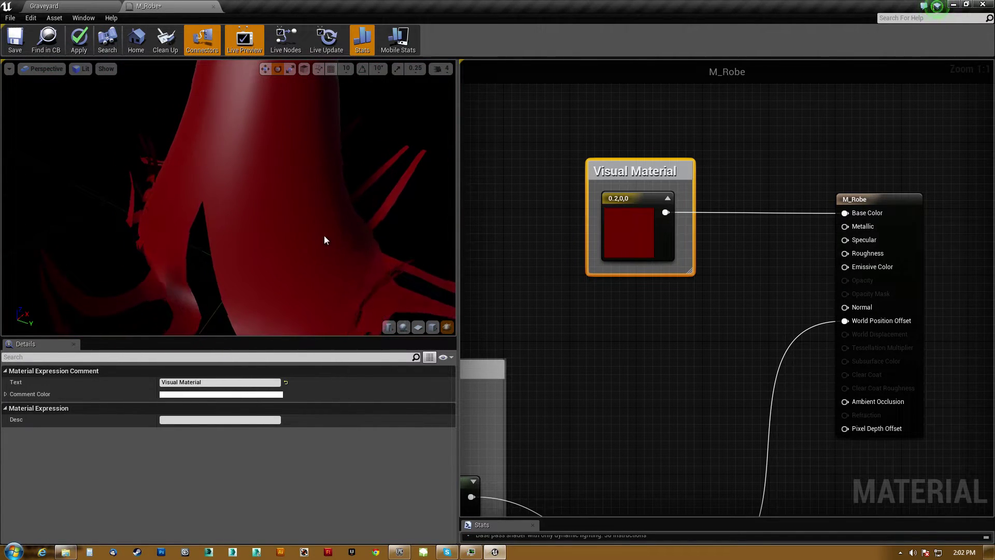
right_click_drag(291, 259, 177, 234)
left_click_drag(176, 234, 135, 243)
scroll(117, 247, "up", 5)
right_click_drag(135, 244, 118, 260)
left_click_drag(118, 260, 166, 259)
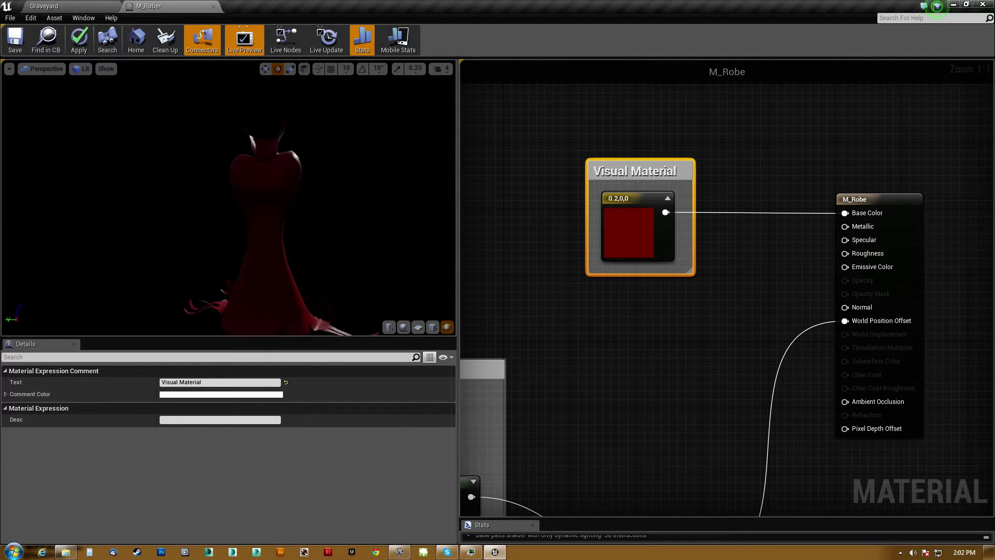
left_click_drag(289, 253, 283, 254)
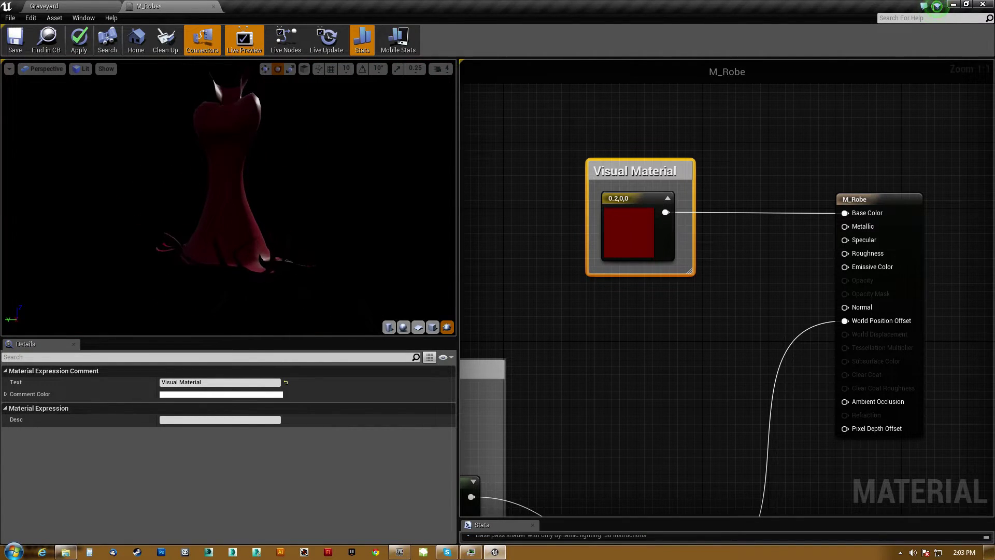
- Inspect the Texture Sample node's settings in the TextureBasedMask (One Axis Position) group while viewing the robe's movement
right_click_drag(504, 307, 880, 173)
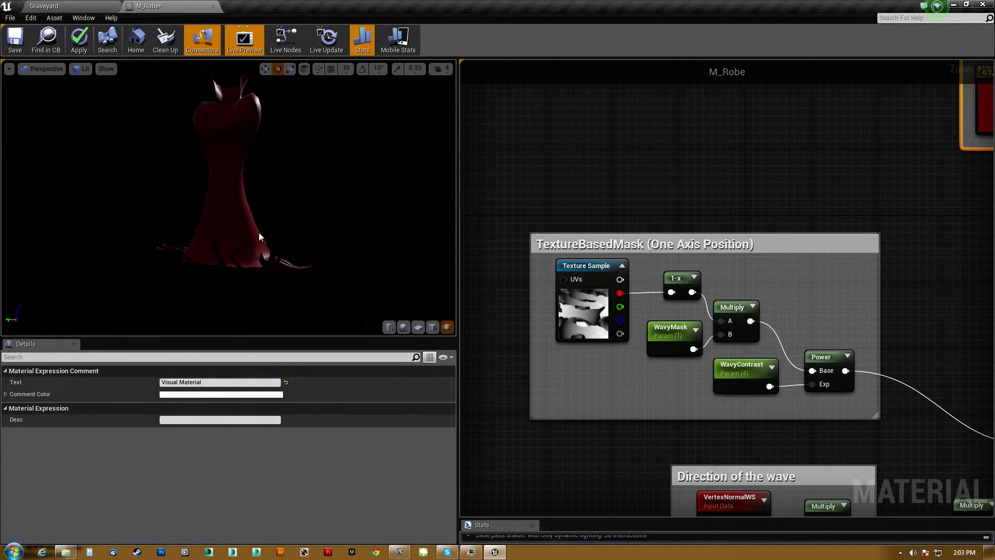
left_click_drag(261, 240, 234, 240)
right_click_drag(258, 225, 293, 225)
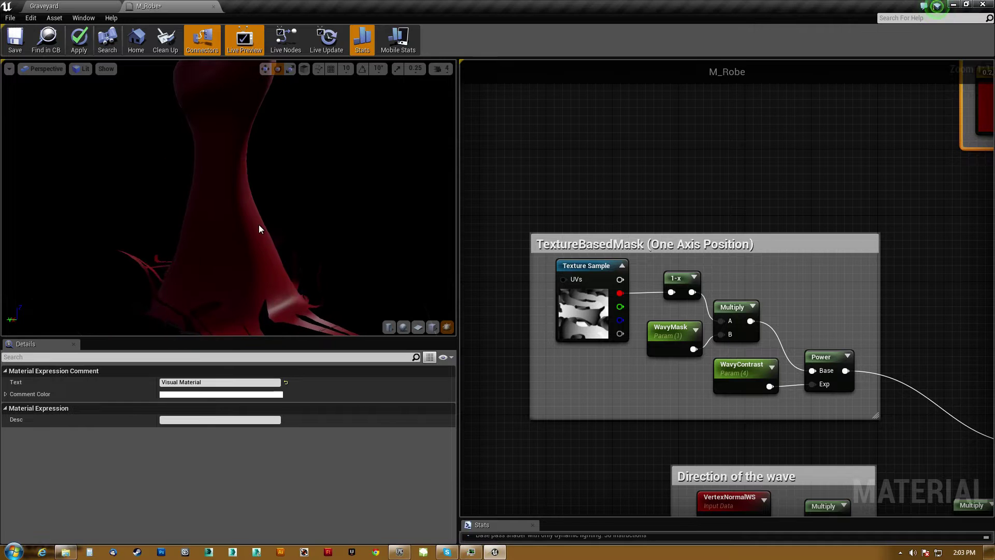
left_click_drag(242, 197, 199, 197)
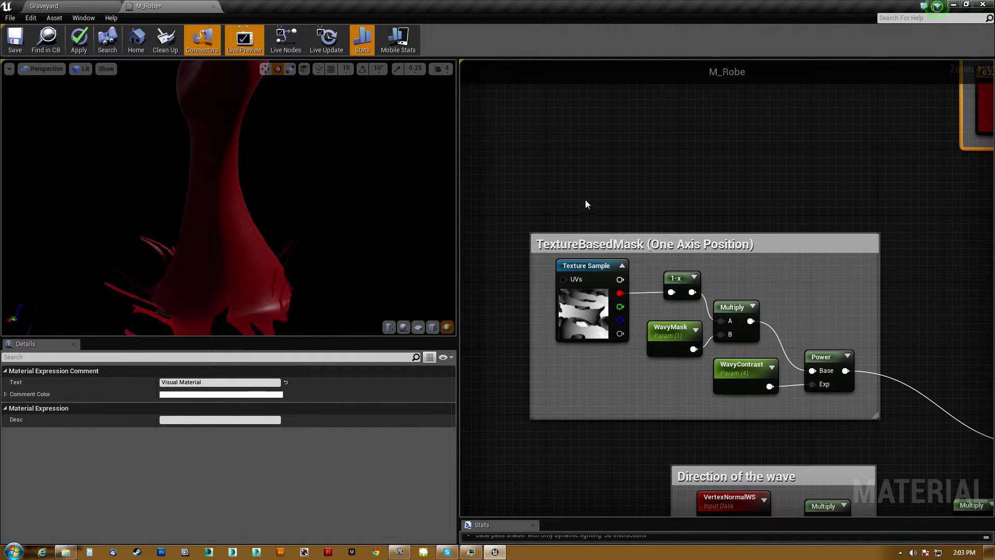
right_click_drag(586, 204, 602, 134)
left_click(633, 197)
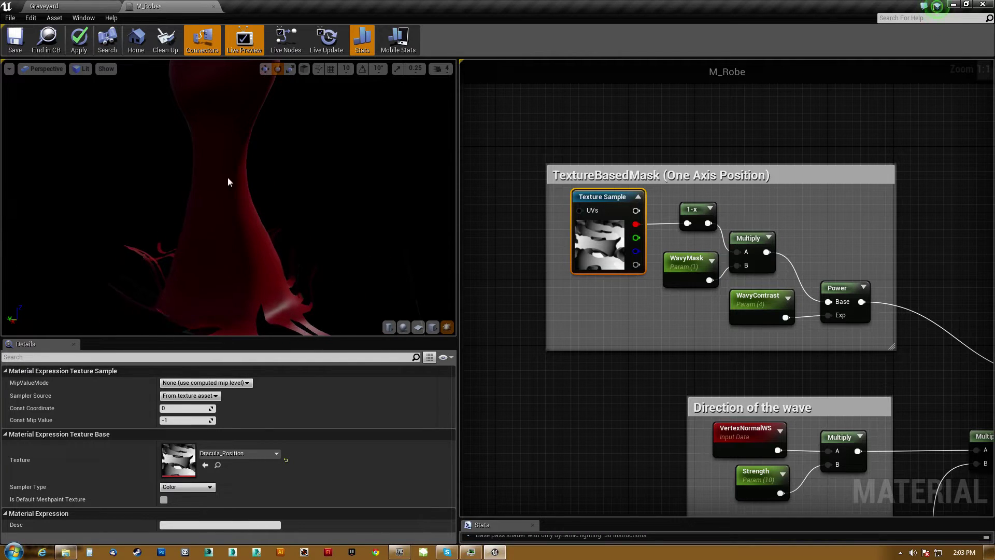
left_click_drag(228, 177, 68, 179)
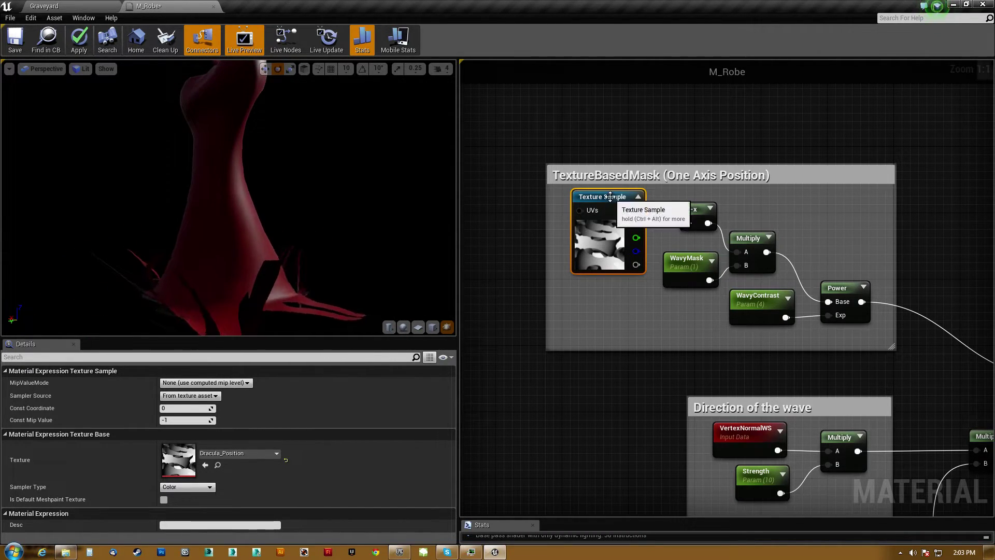
- Reposition the Texture Sample and 1-x nodes inside the TextureBasedMask comment
left_click_drag(610, 196, 601, 196)
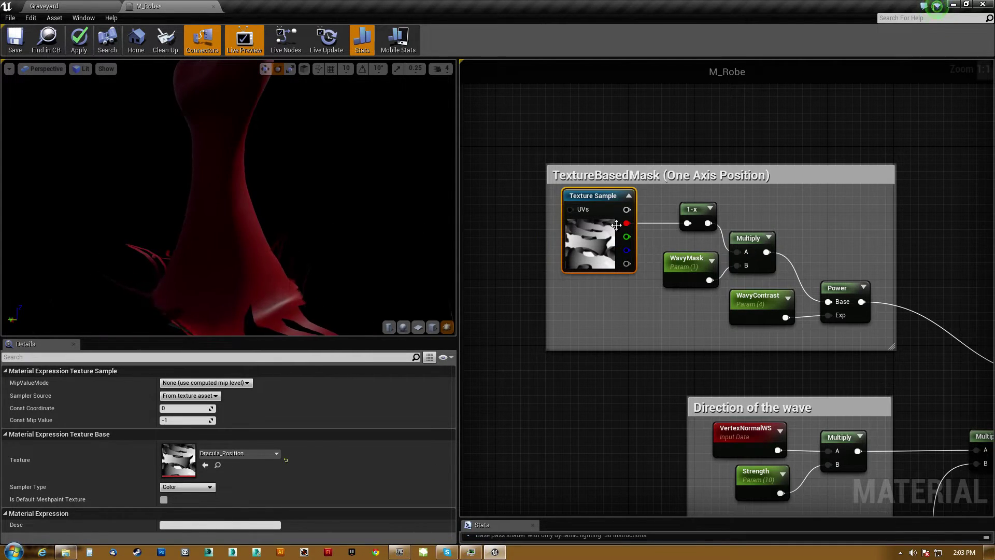
left_click_drag(698, 213, 680, 207)
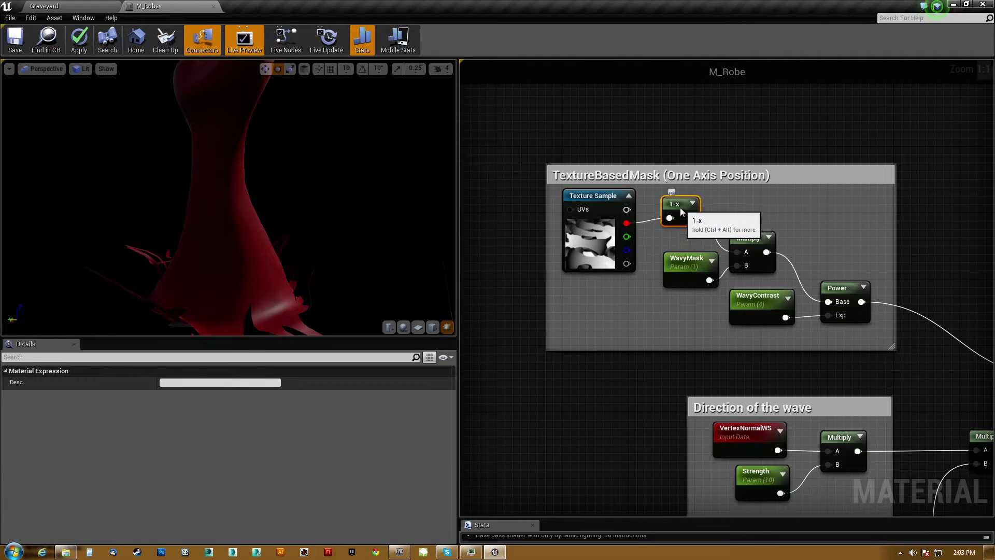
scroll(275, 156, "down", 3)
left_click_drag(275, 154, 268, 150)
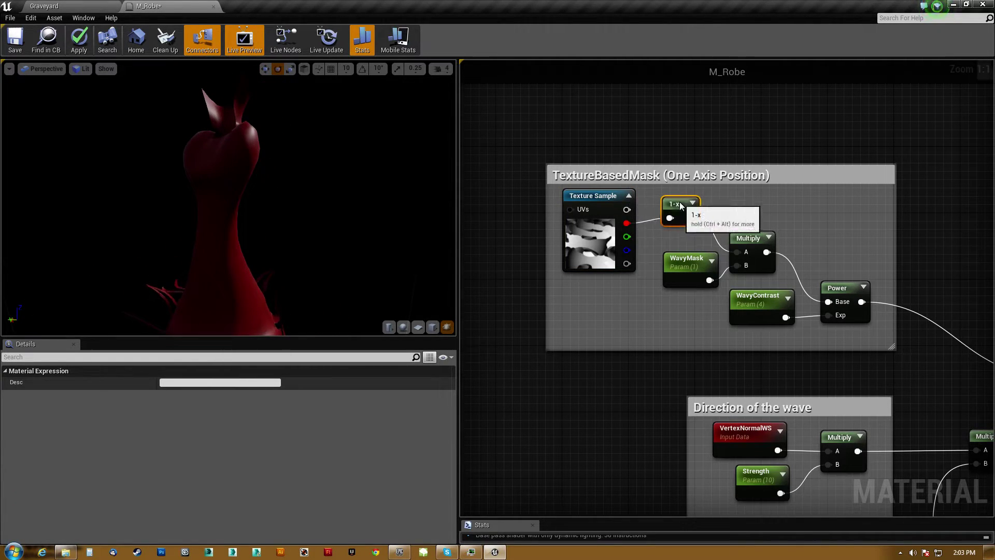
left_click_drag(680, 201, 679, 206)
left_click_drag(228, 197, 363, 179)
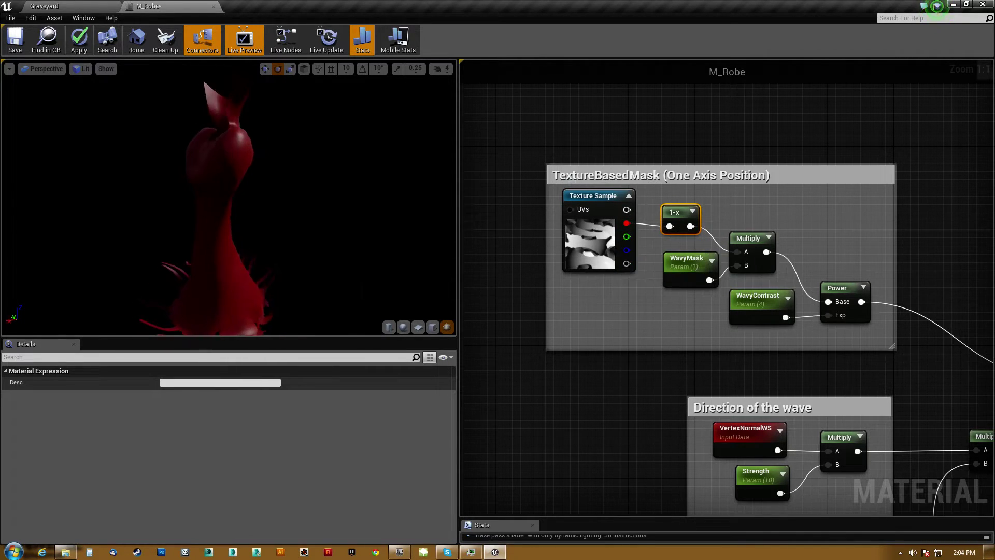
left_click_drag(366, 247, 446, 247)
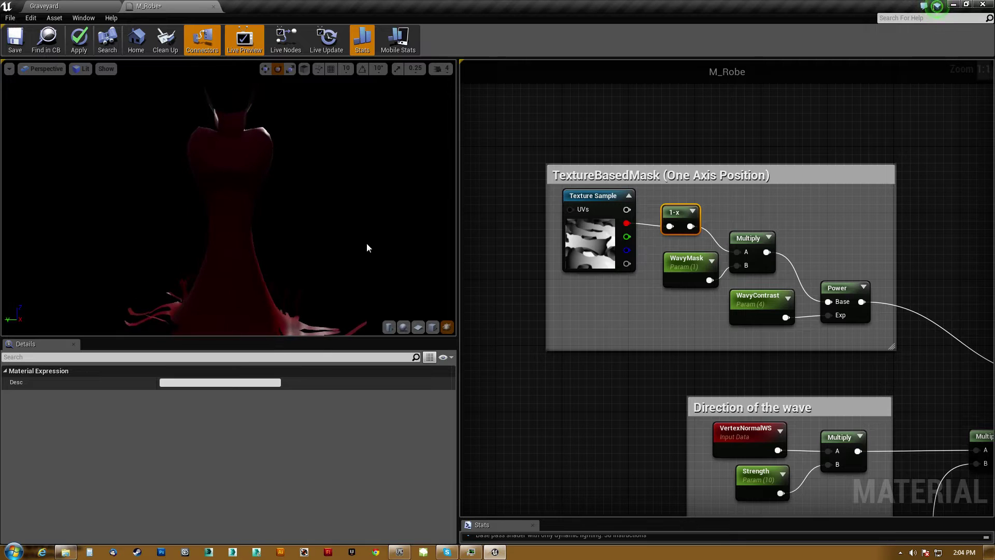
middle_click_drag(327, 254, 317, 197)
left_click_drag(327, 254, 313, 257)
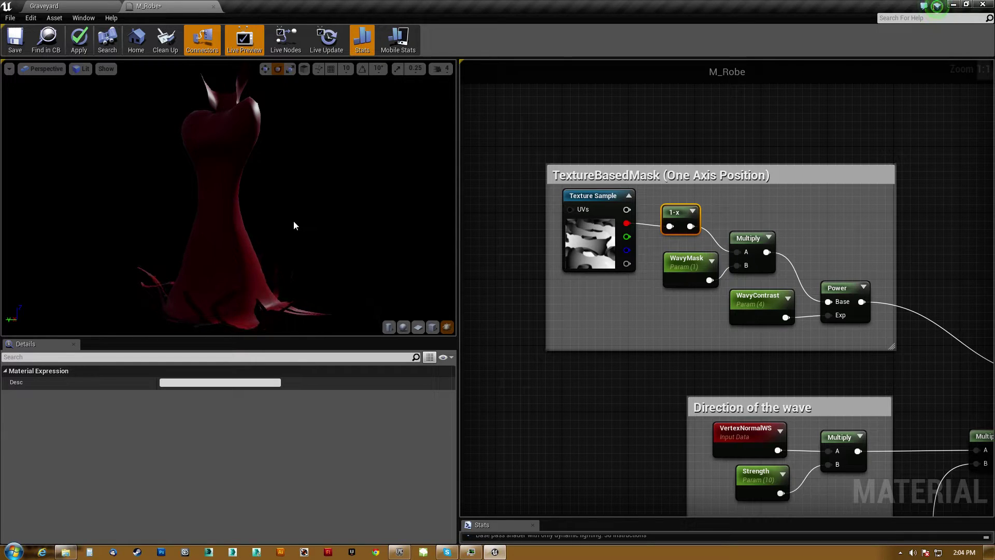
left_click_drag(597, 195, 597, 204)
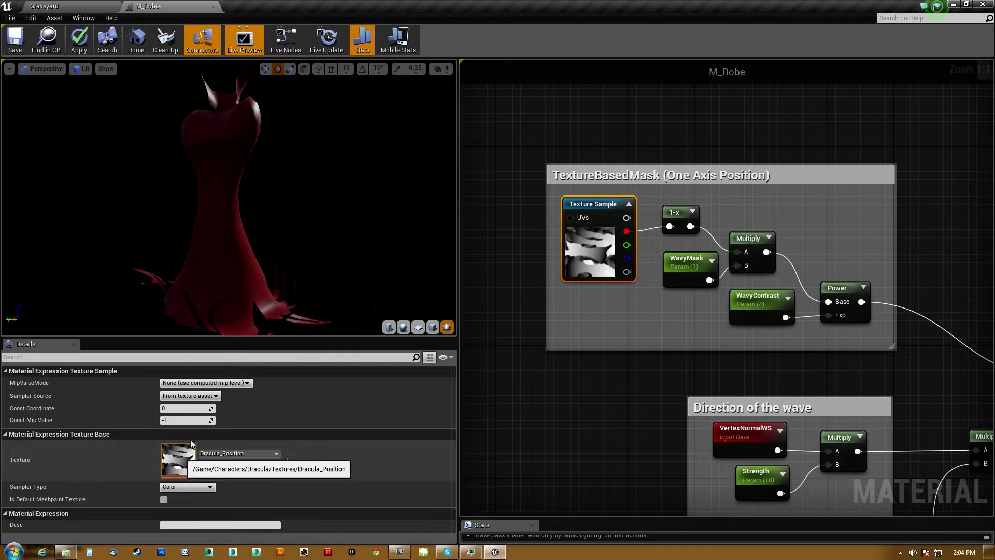
- Preview the Texture Sample node's output on the robe
right_click_drag(870, 224, 862, 198)
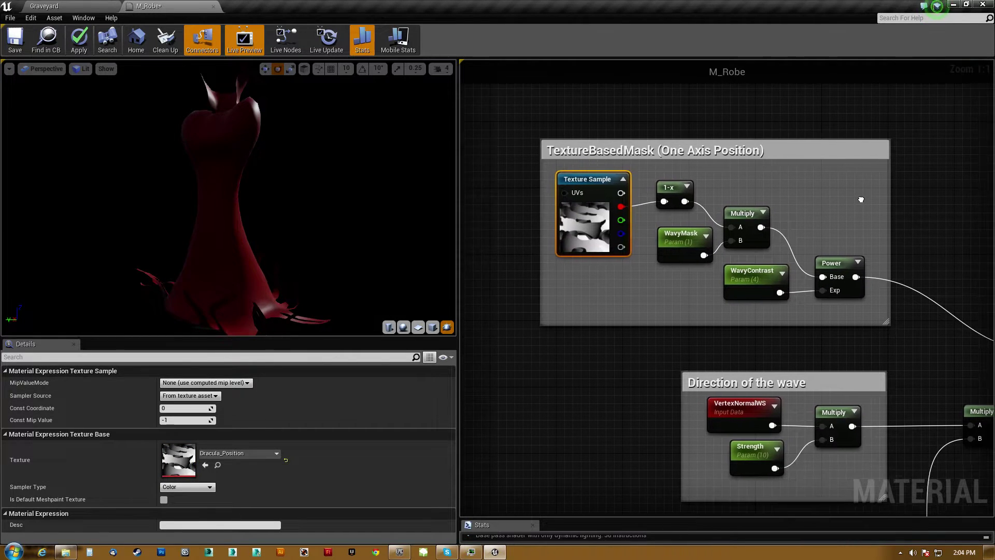
right_click(607, 184)
left_click(644, 235)
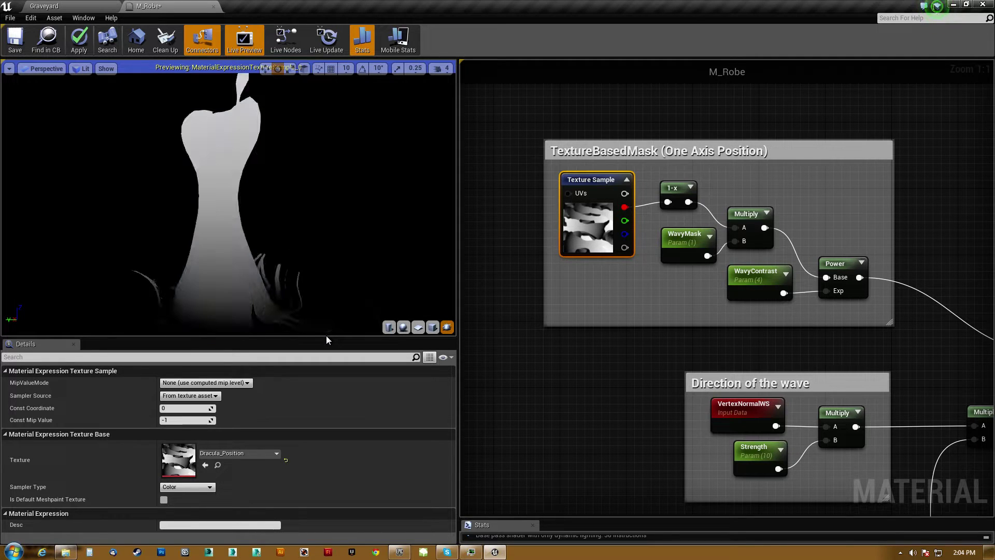
- Make the preview viewport taller and examine the position mask on the robe from other angles
left_click_drag(326, 336, 321, 367)
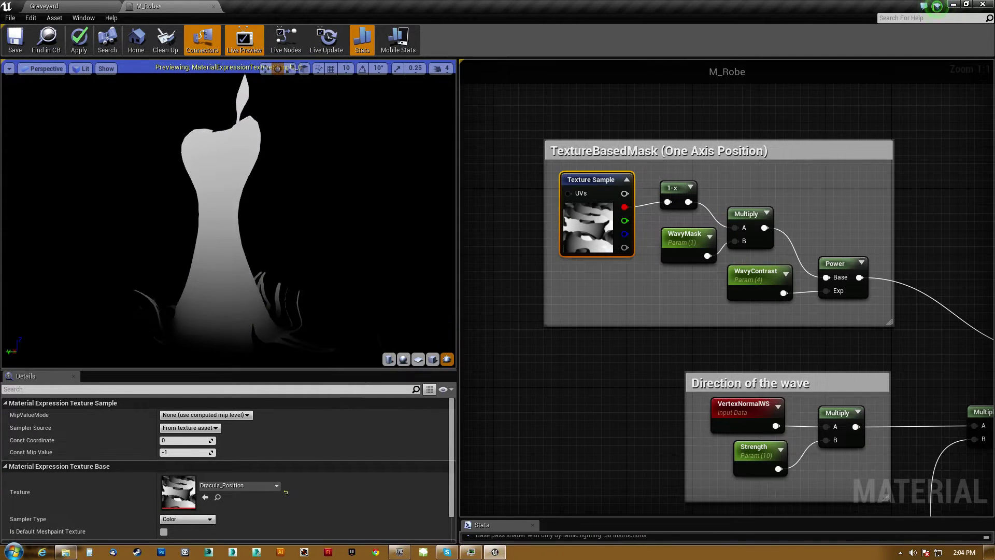
middle_click_drag(250, 196, 219, 238)
left_click_drag(218, 238, 290, 239)
left_click_drag(223, 314, 186, 308)
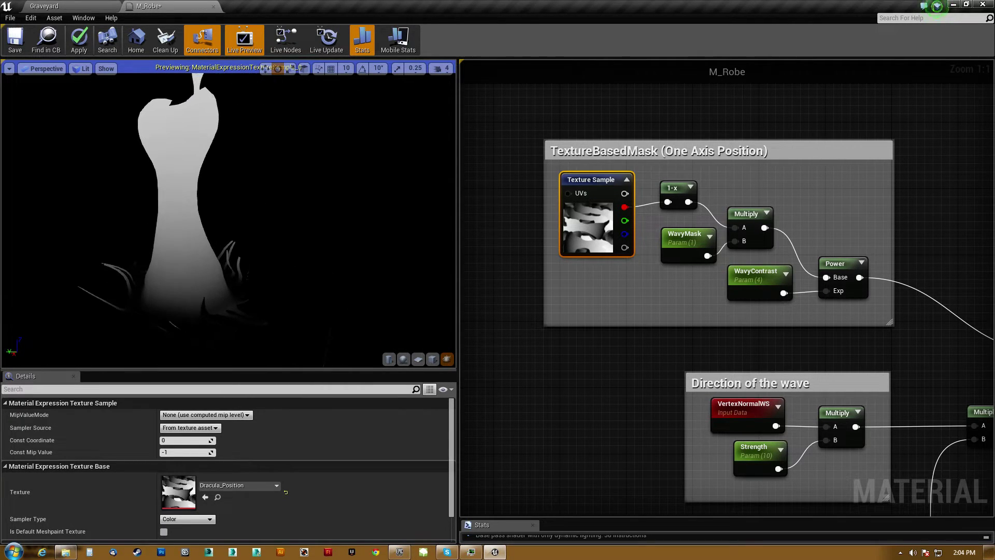
- Check the UV channel 0 layout of the DraculaRobe static mesh from the Dracula Mesh folder and close its editor
left_click(73, 5)
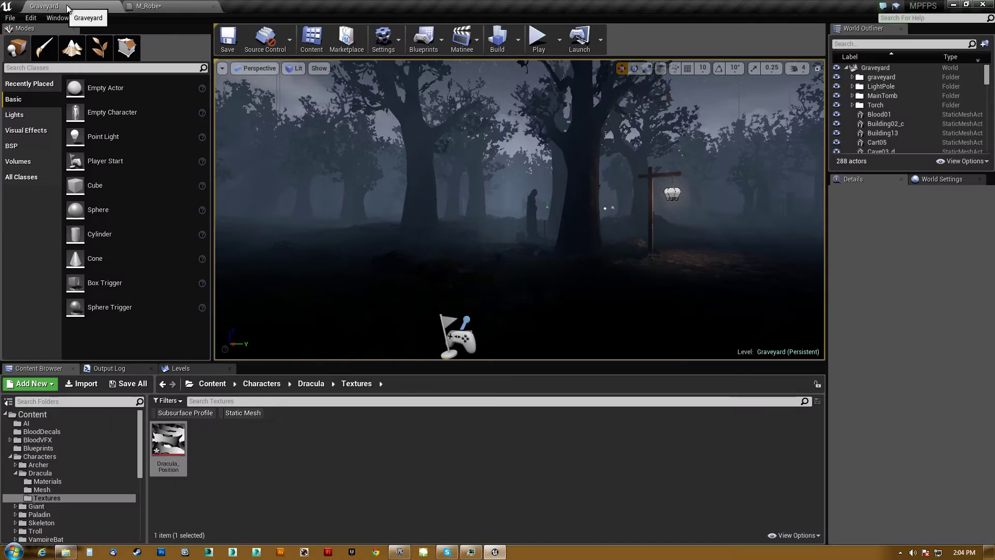
left_click(42, 489)
left_click(168, 443)
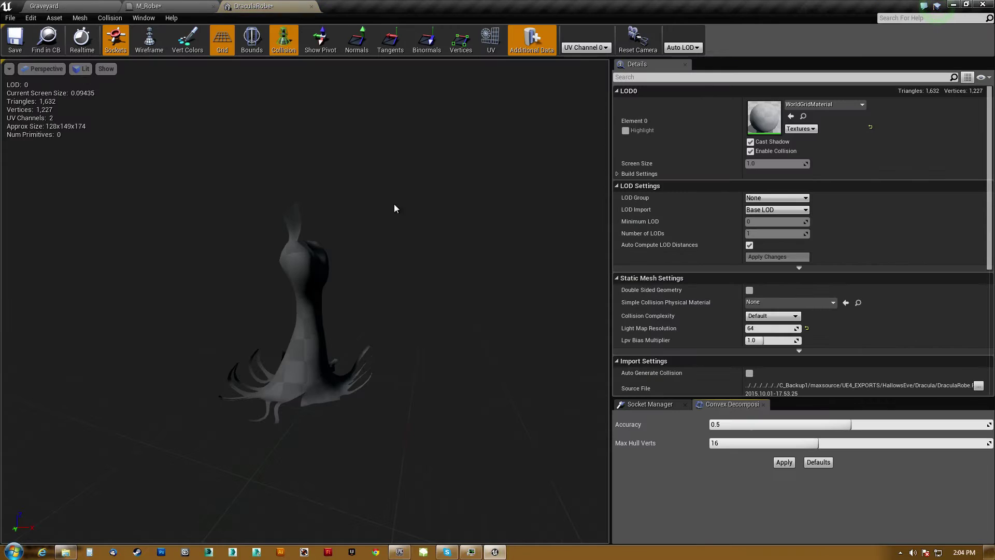
left_click(491, 41)
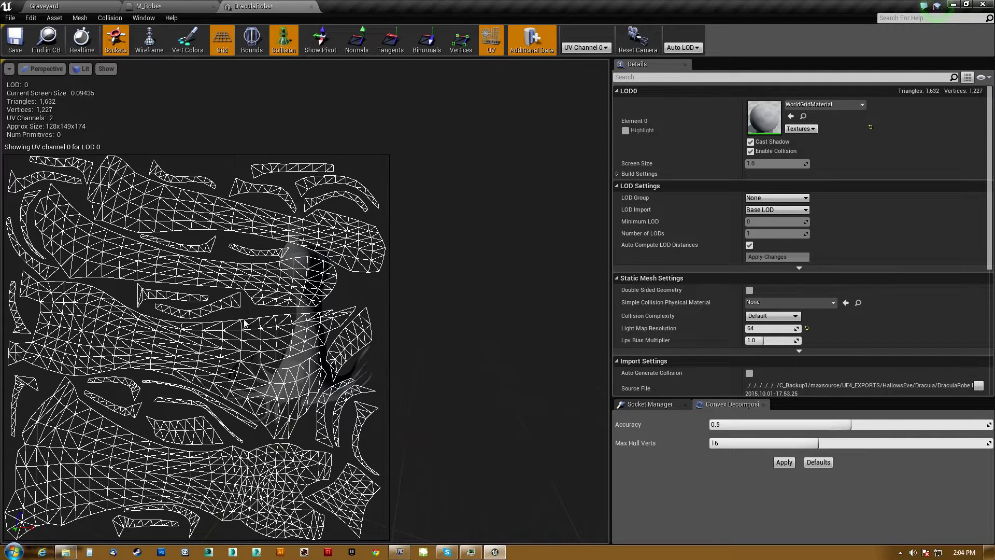
left_click(311, 7)
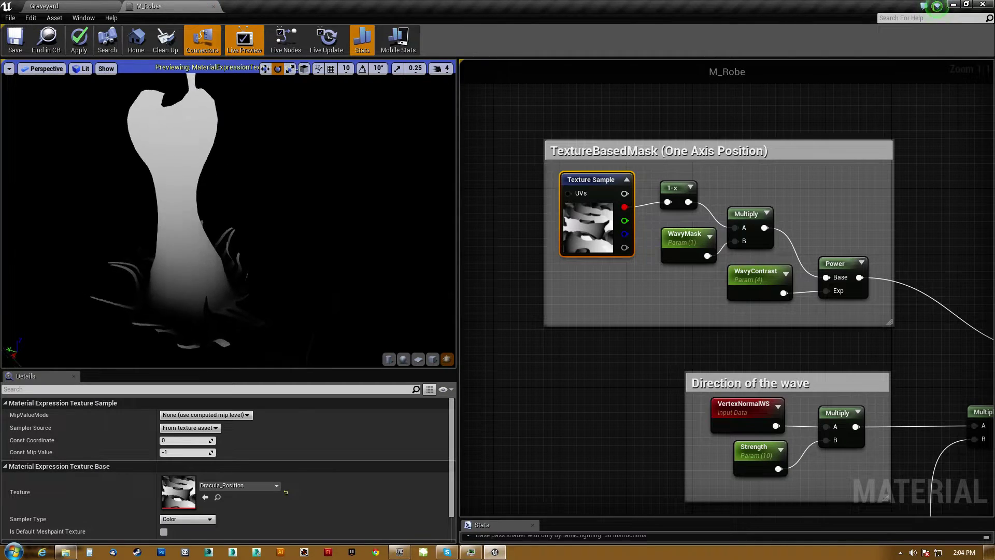
- Preview the 1-x node's output on the robe and examine the inverted mask
right_click(670, 189)
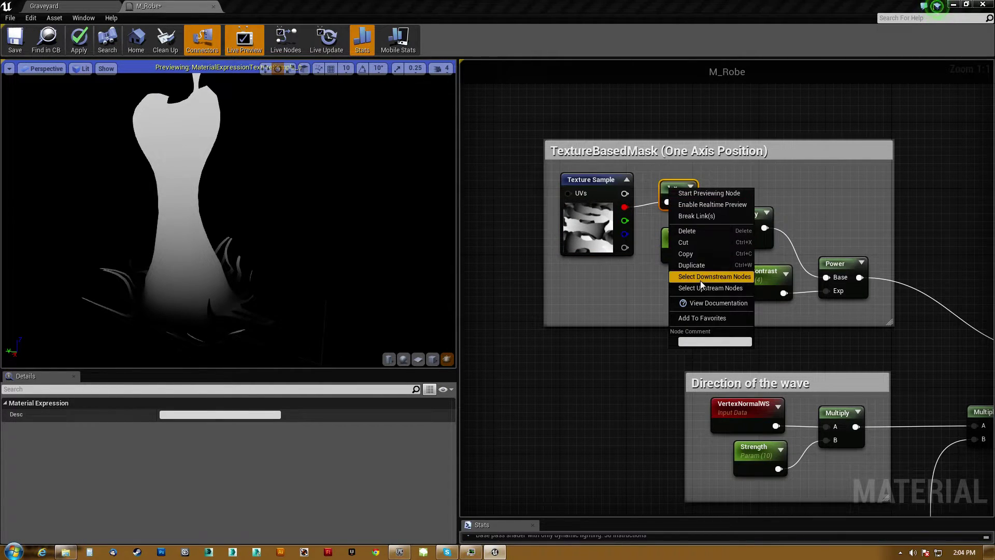
left_click(707, 195)
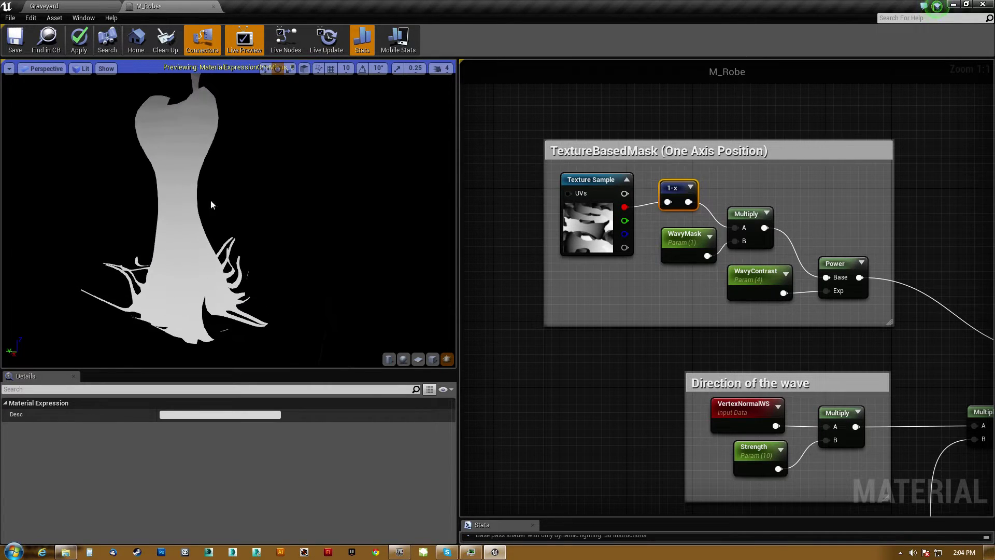
left_click_drag(189, 125, 189, 171)
left_click_drag(150, 96, 150, 102)
left_click_drag(237, 224, 237, 178)
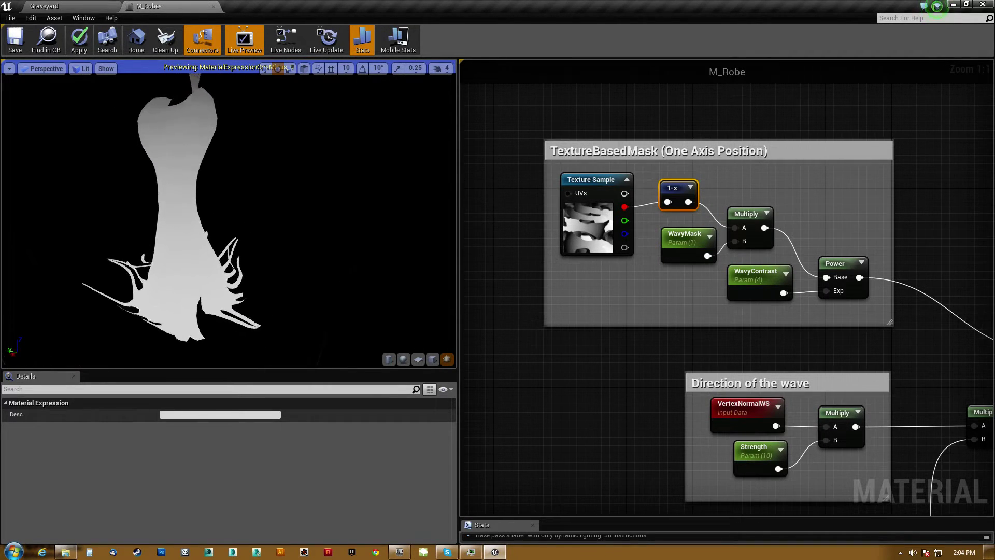
- Line up the Multiply node with the 1-x node and select the Multiply, WavyMask, WavyContrast and Power nodes
mouse_move(746, 186)
right_mouse_down()
mouse_move(736, 183)
mouse_move(737, 196)
right_mouse_up()
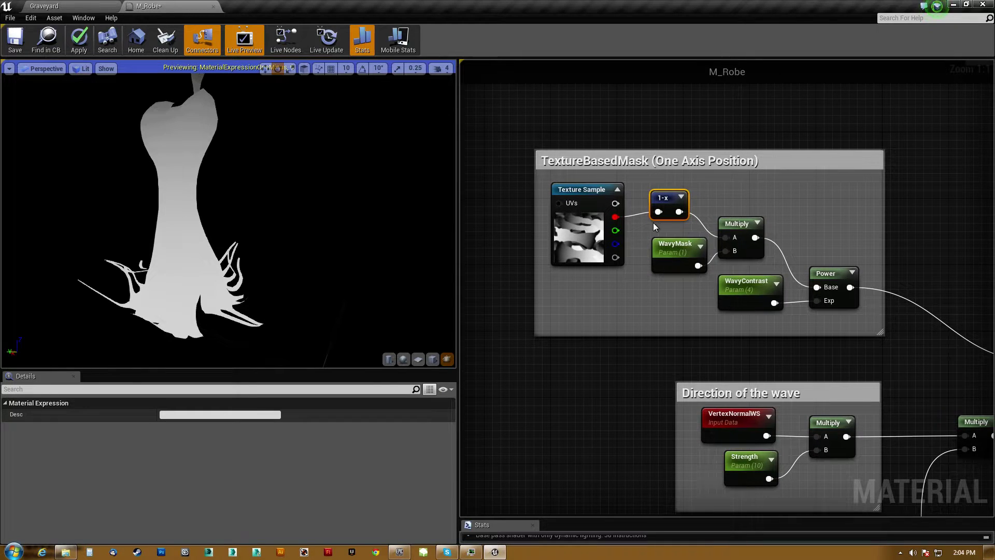
scroll(654, 222, "up", 1)
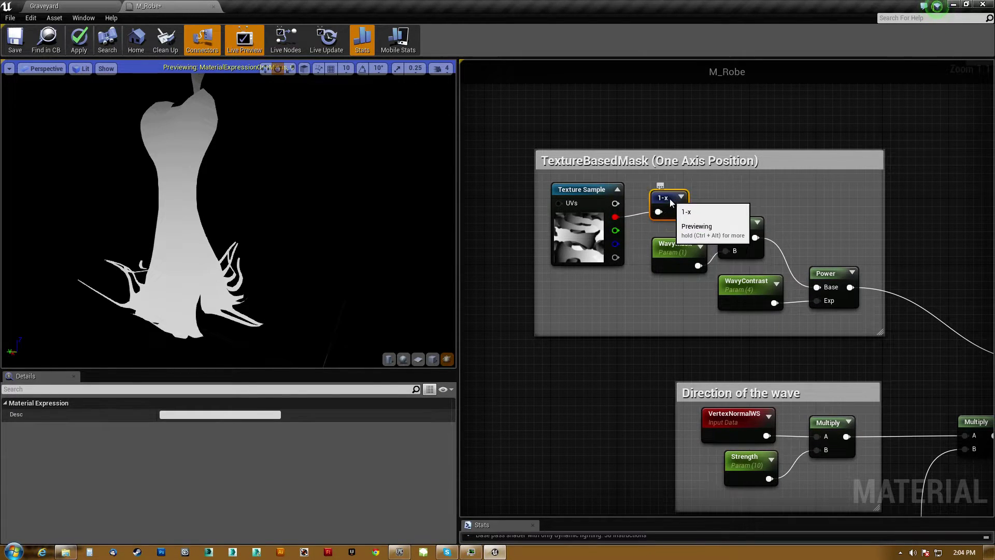
left_click_drag(738, 230, 735, 202)
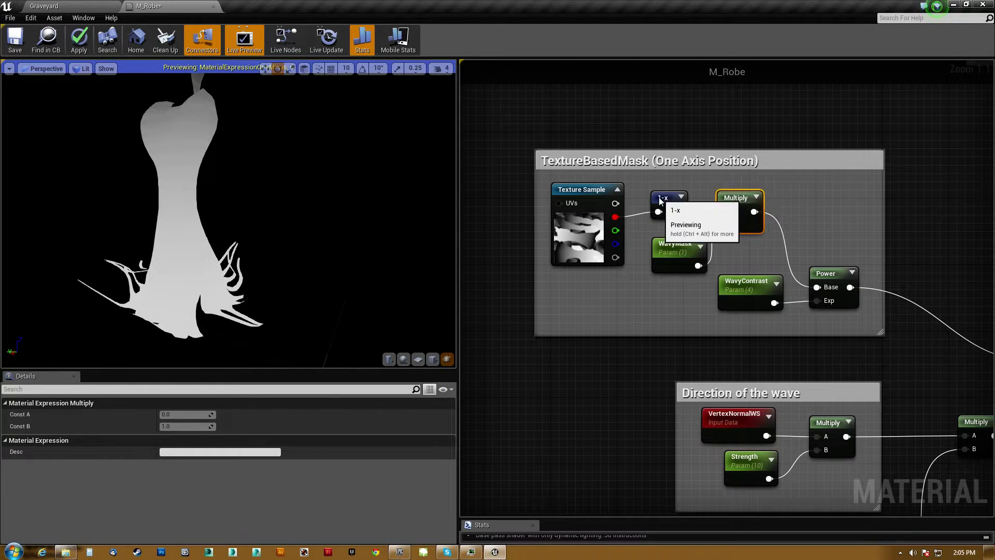
left_click_drag(793, 251, 819, 226)
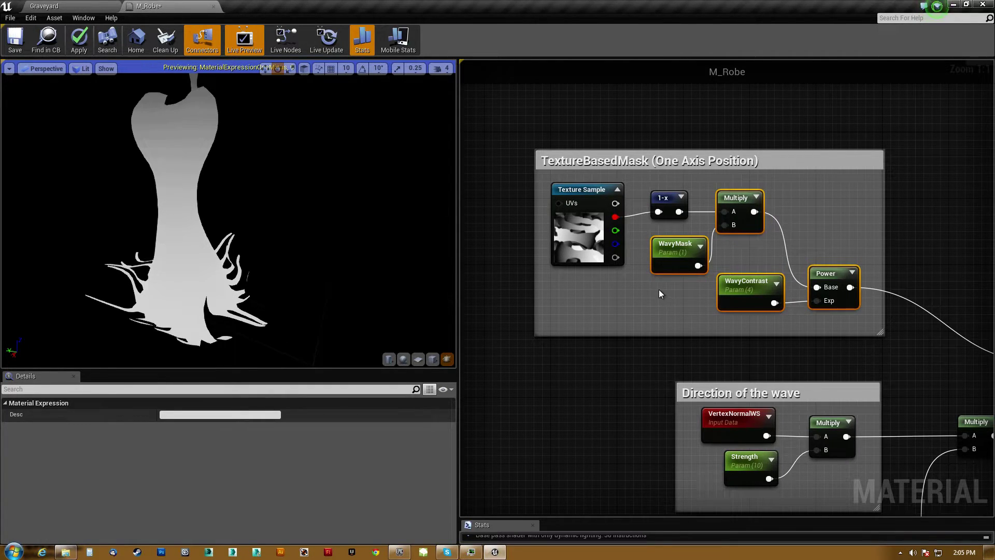
- Move the WavyMask node up beside the Texture Sample and shift the WavyContrast and Power nodes slightly toward it
left_click(735, 200)
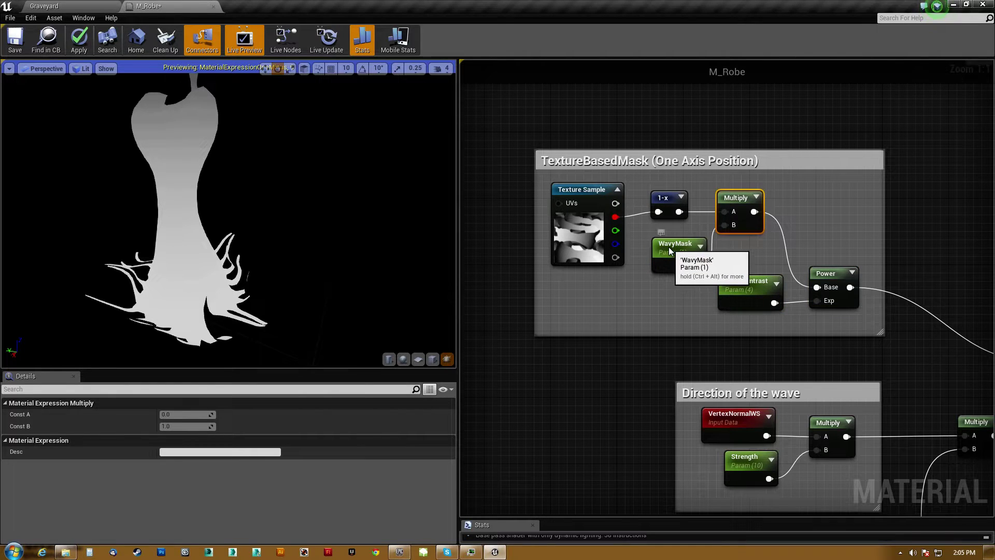
left_click_drag(657, 252, 654, 234)
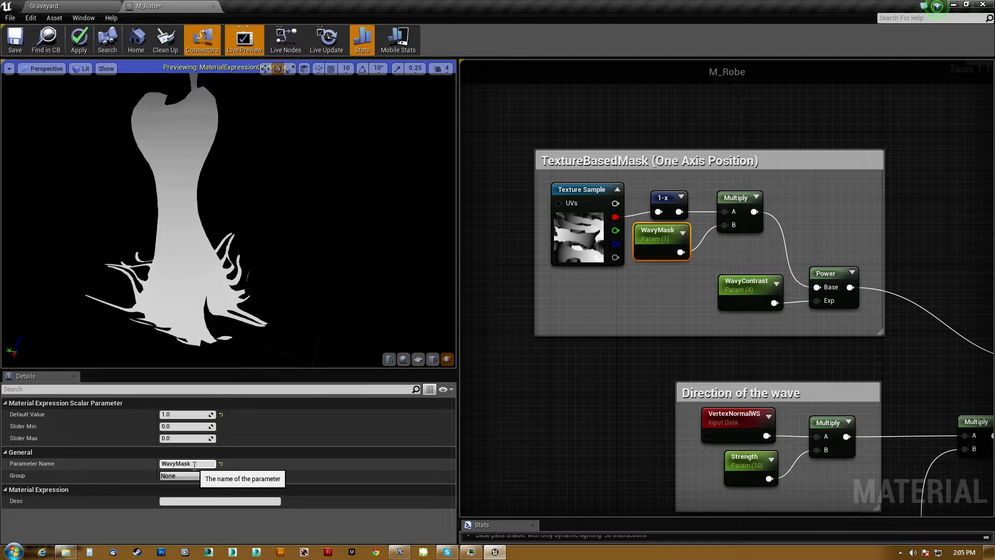
double_click(666, 231)
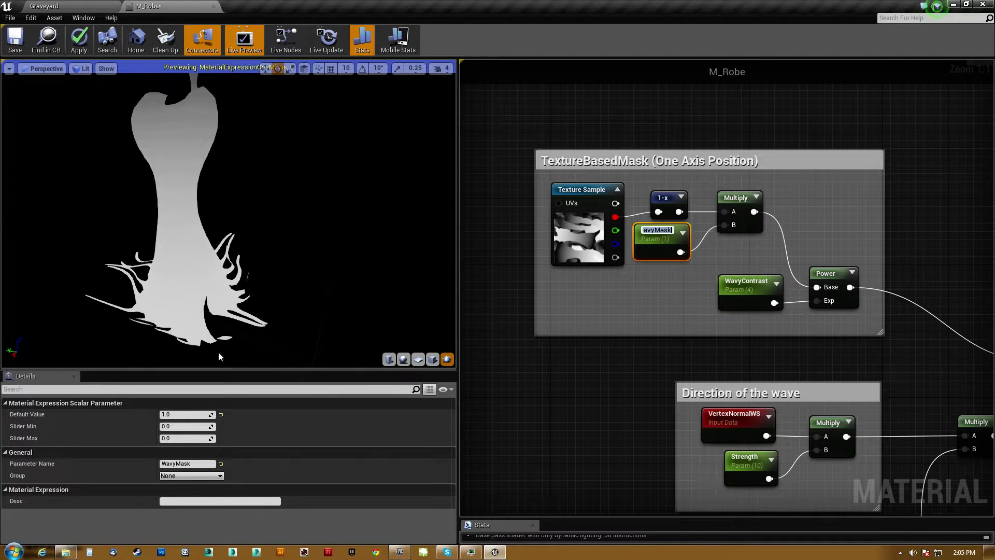
left_click(175, 236)
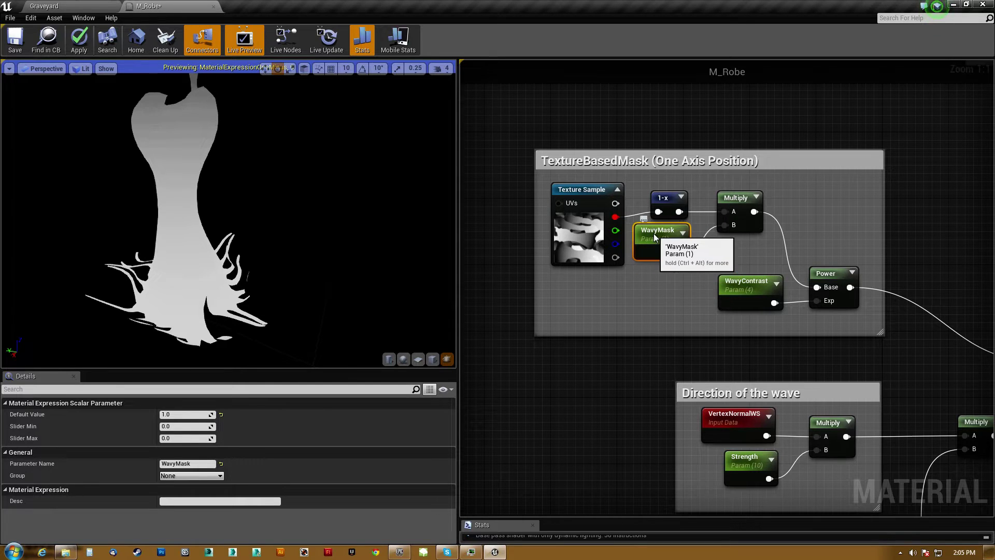
left_click_drag(743, 284, 732, 283)
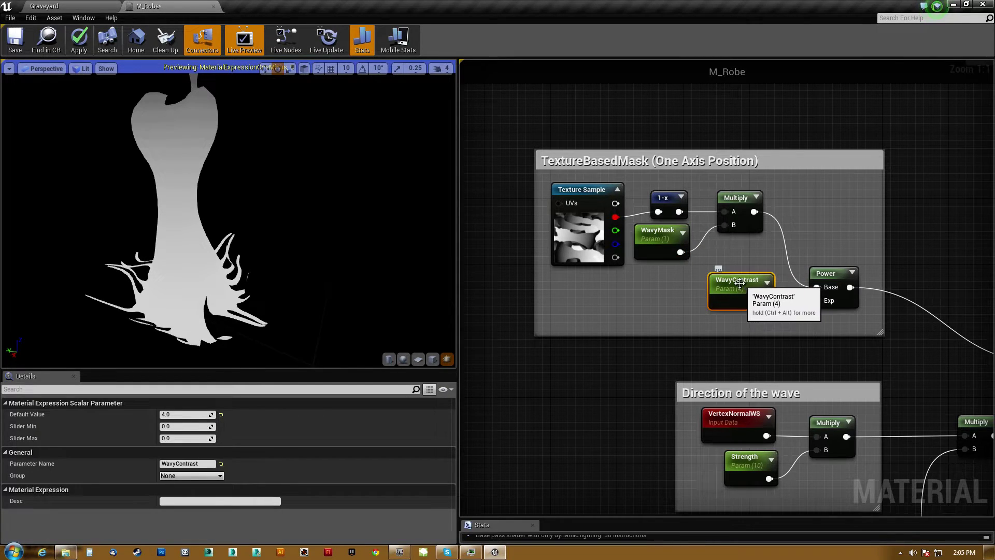
left_click_drag(824, 277, 814, 276)
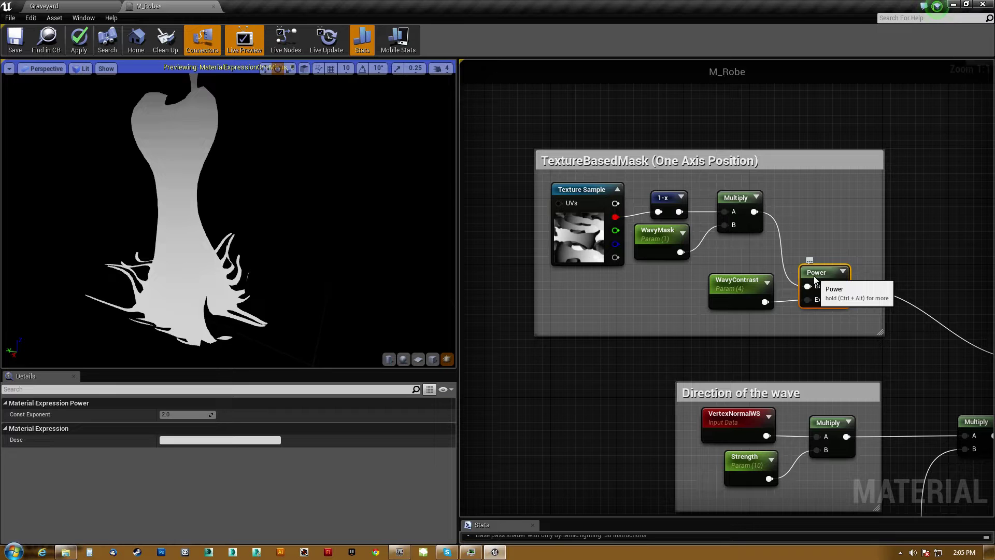
- Follow the Power node's output through the final Multiply node to World Position Offset and examine the whole graph
right_click_drag(812, 229, 556, 267)
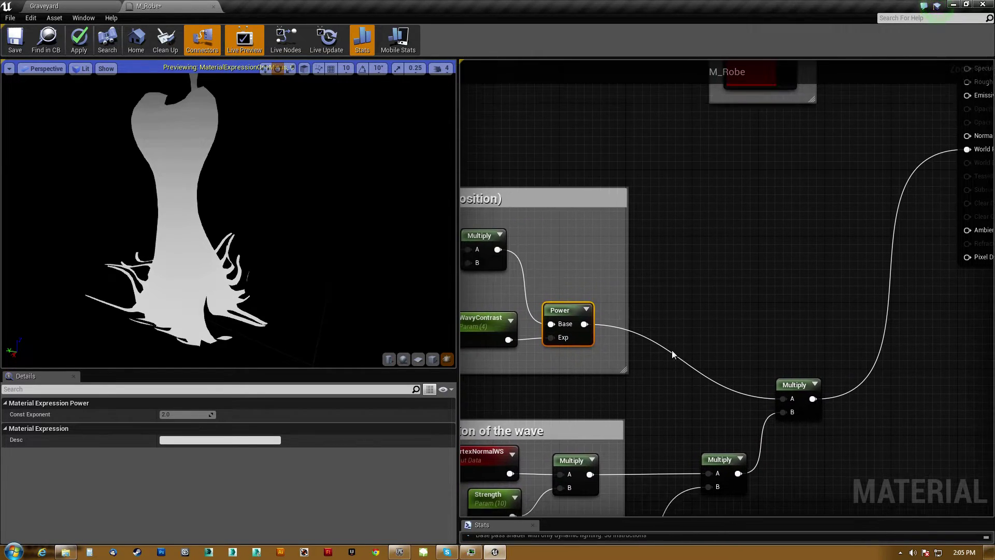
left_click(779, 390)
key("Home")
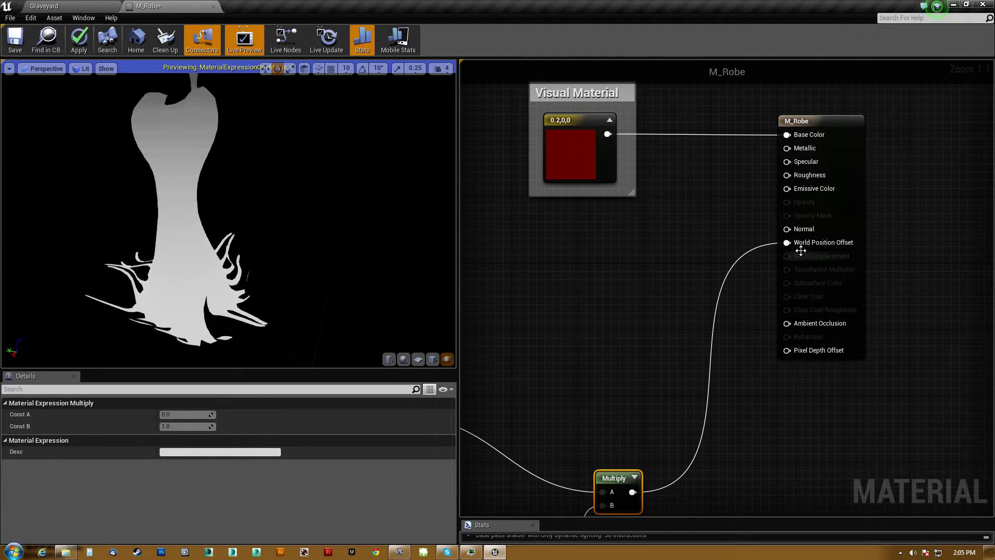
right_click_drag(577, 345, 911, 53)
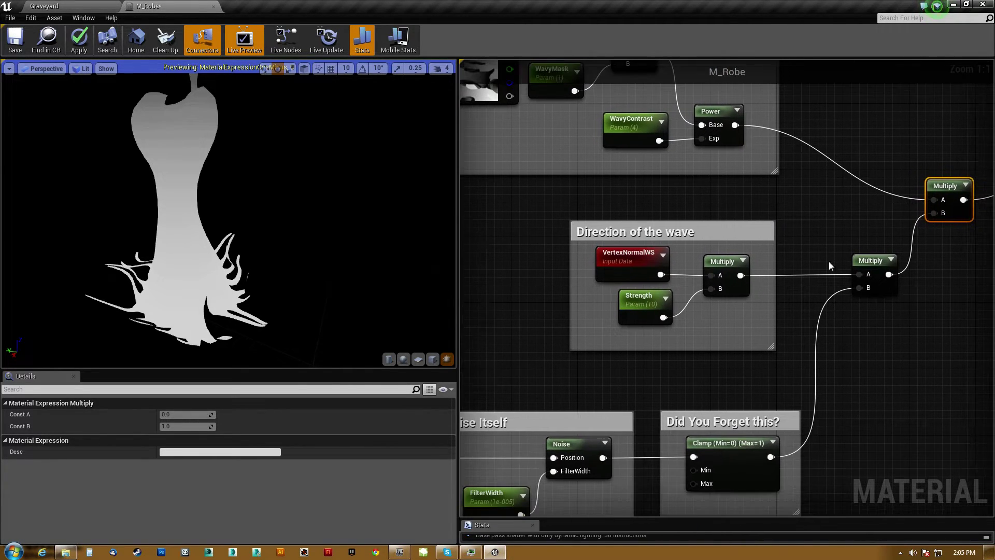
scroll(829, 266, "down", 5)
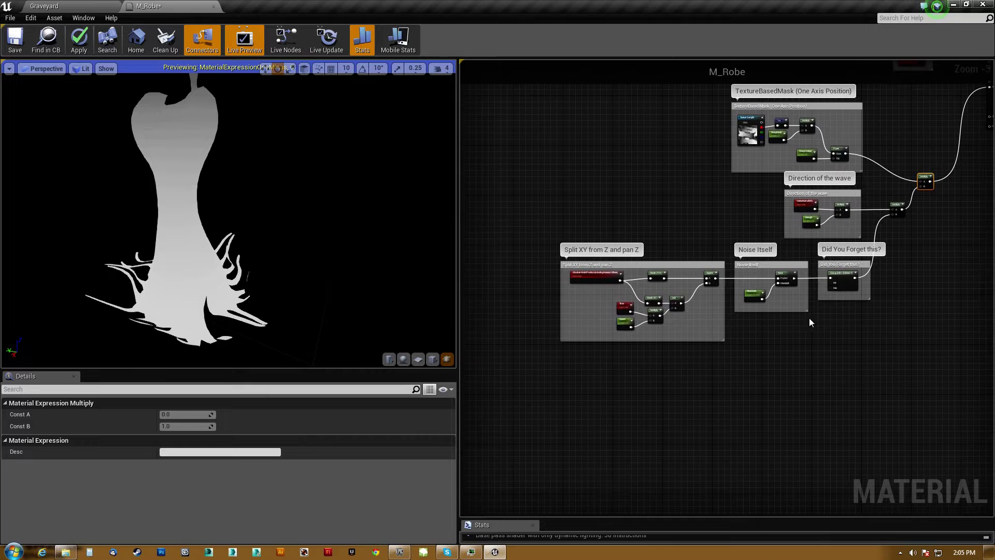
- Enlarge the graph area by narrowing the preview and details area, and shorten the preview viewport
left_click_drag(457, 260, 224, 257)
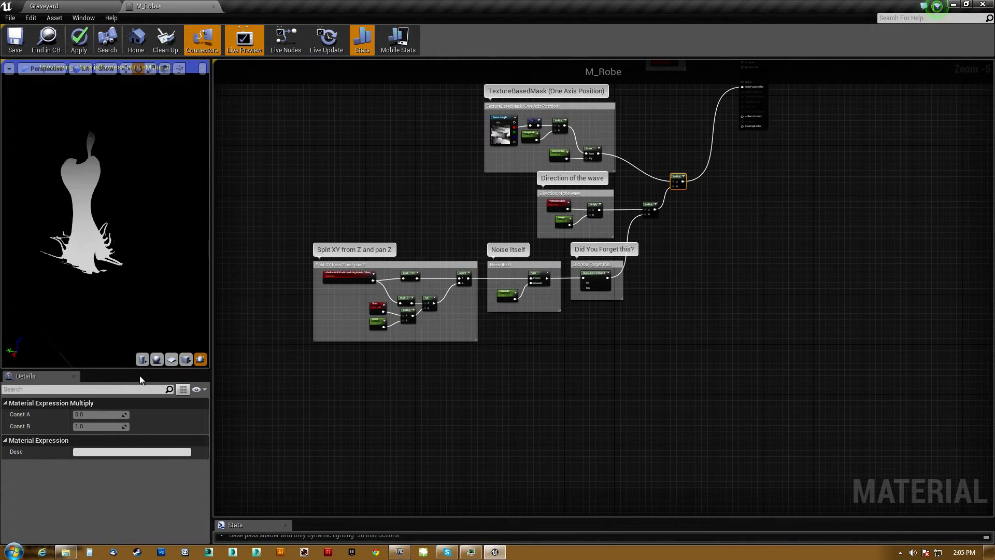
left_click_drag(122, 369, 122, 262)
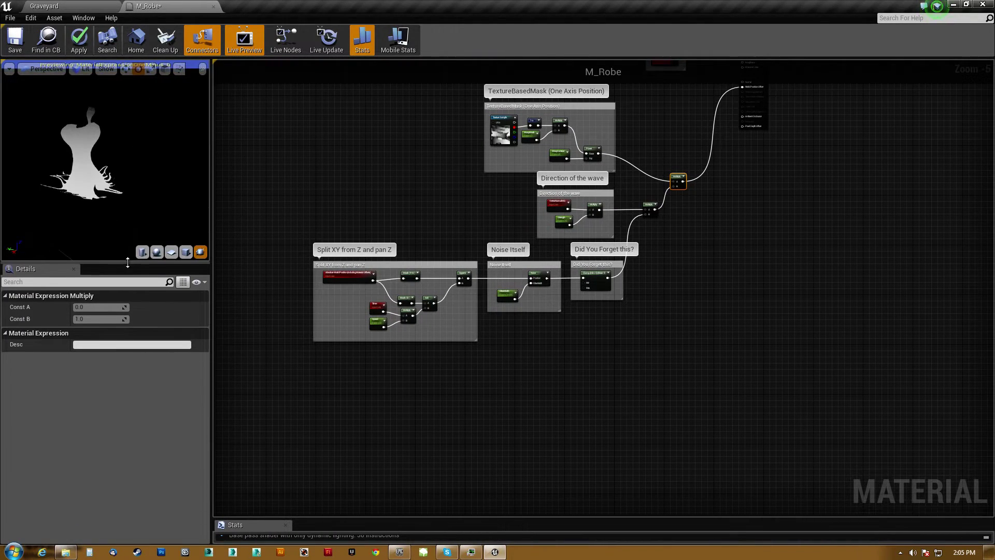
right_click_drag(334, 181, 374, 181)
scroll(402, 296, "up", 5)
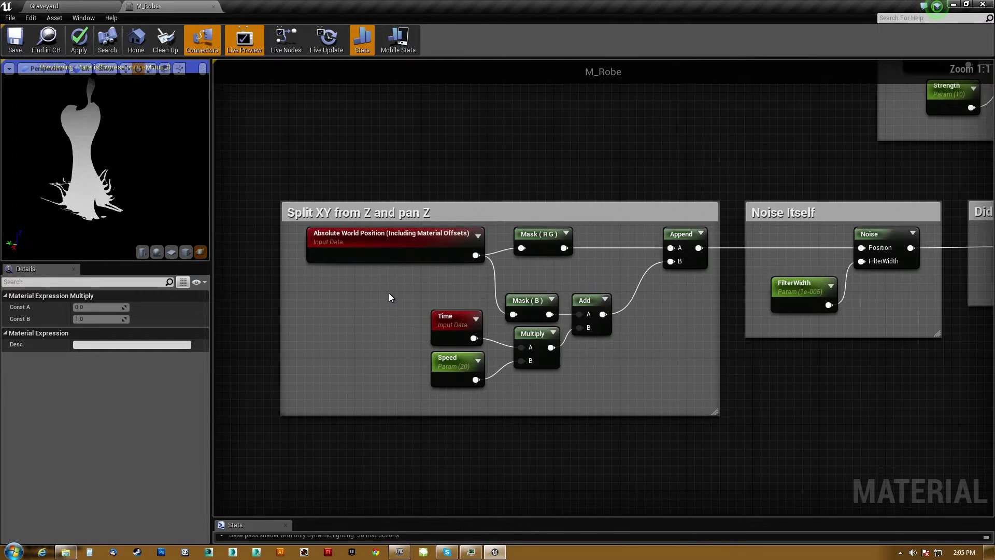
- Add a second Absolute World Position node above the Split XY from Z and pan Z group, and delete it
left_click(397, 254)
right_click_drag(450, 162, 458, 272)
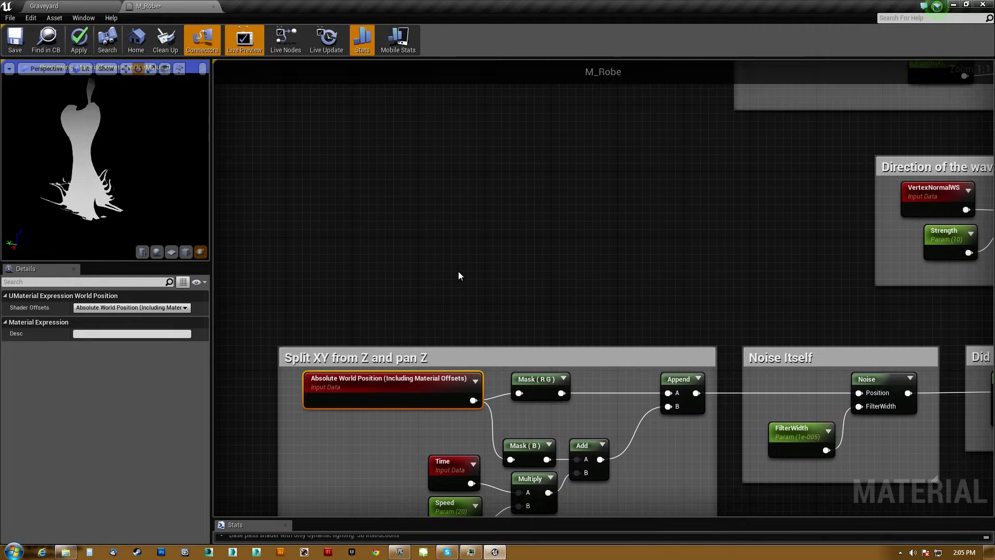
right_click(456, 269)
type("position")
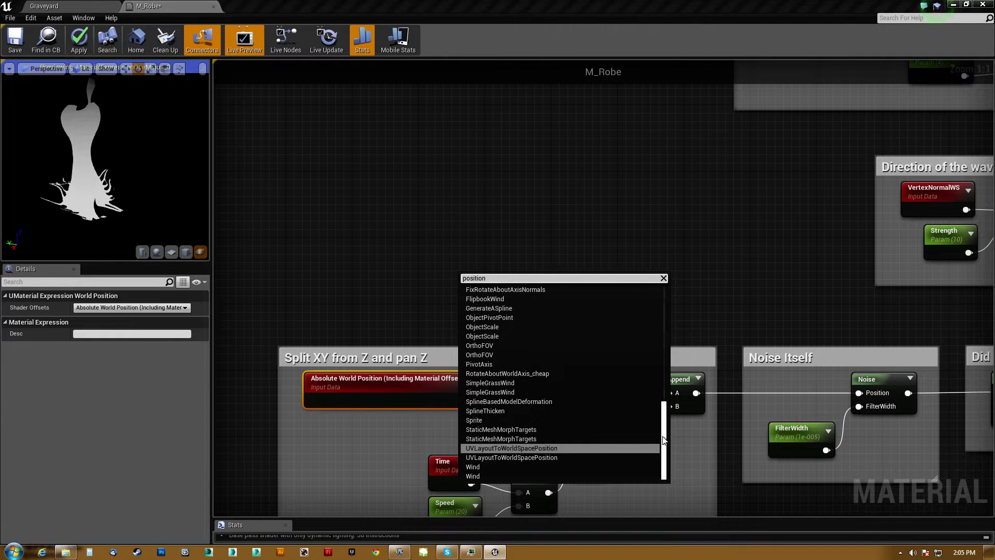
left_click_drag(664, 440, 510, 164)
left_click(490, 356)
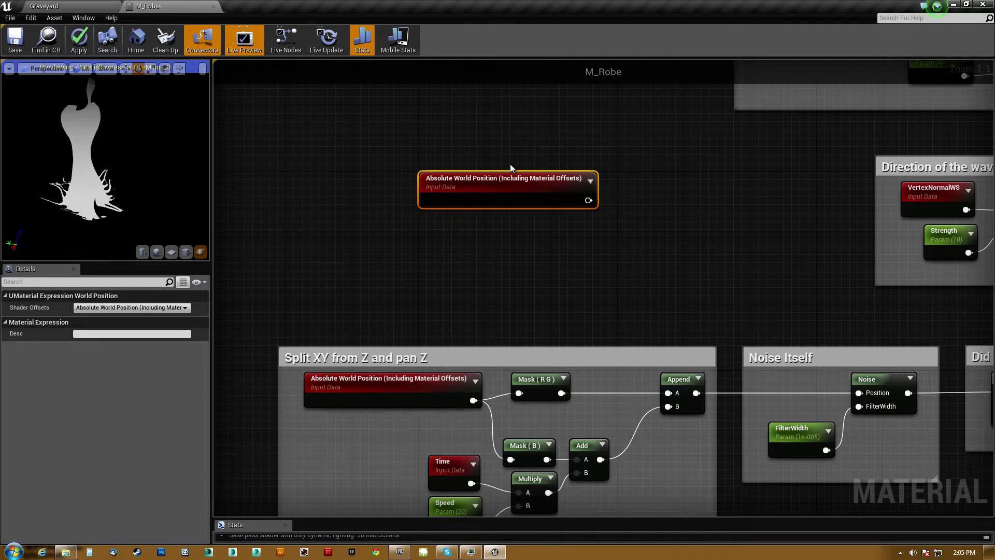
key("Delete")
- Search the material node list for "worldposition" and "world position", and dismiss the list without adding a node
right_click(510, 163)
type("worldposition")
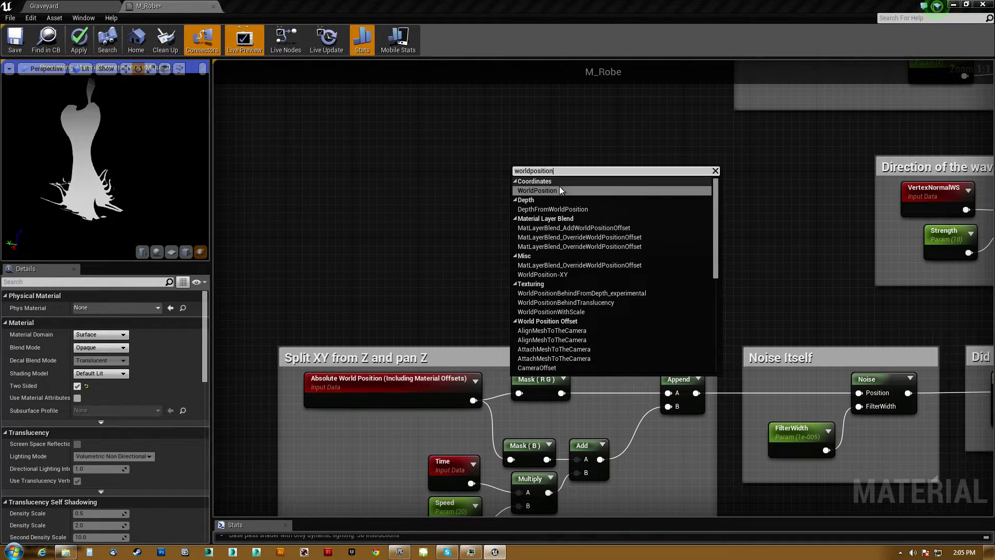
left_click(532, 170)
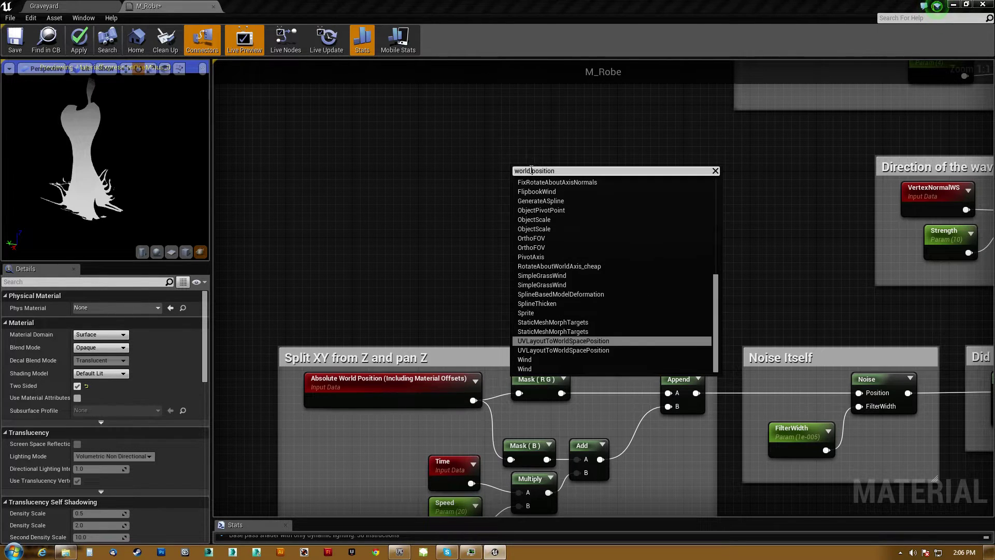
key("Escape")
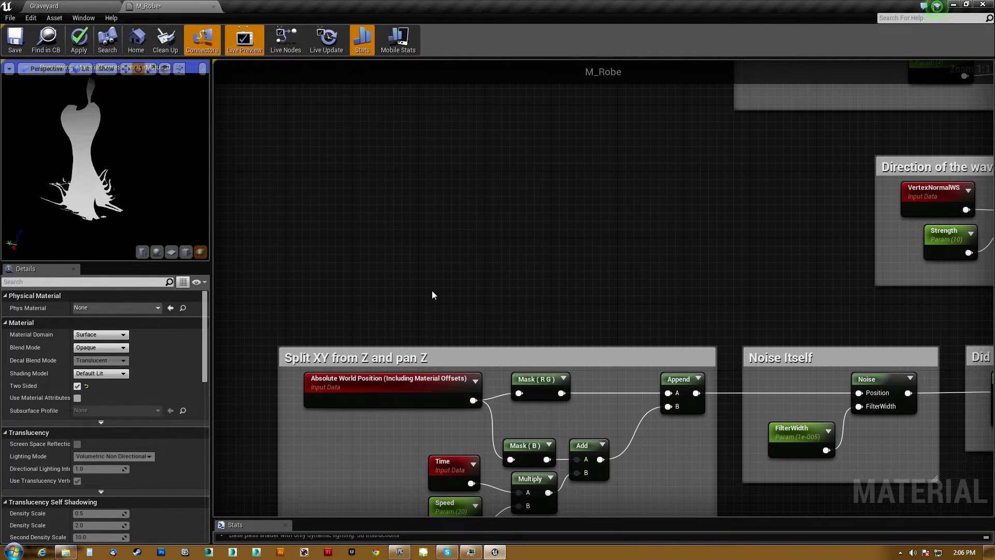
- Shift the Mask (R G) and Mask (B) nodes slightly closer to the Absolute World Position node
right_click_drag(435, 296, 446, 121)
scroll(465, 247, "up", 1)
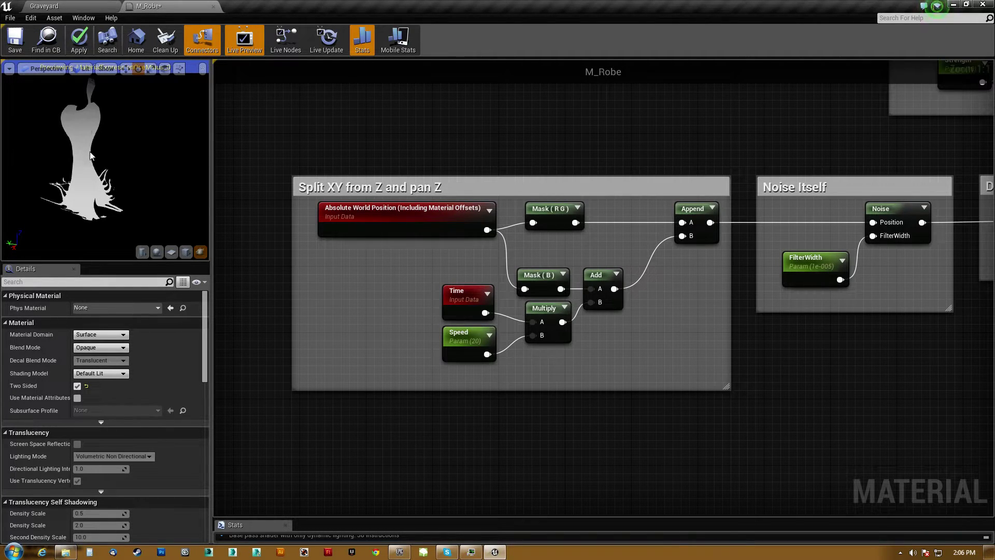
left_click_drag(89, 152, 98, 127)
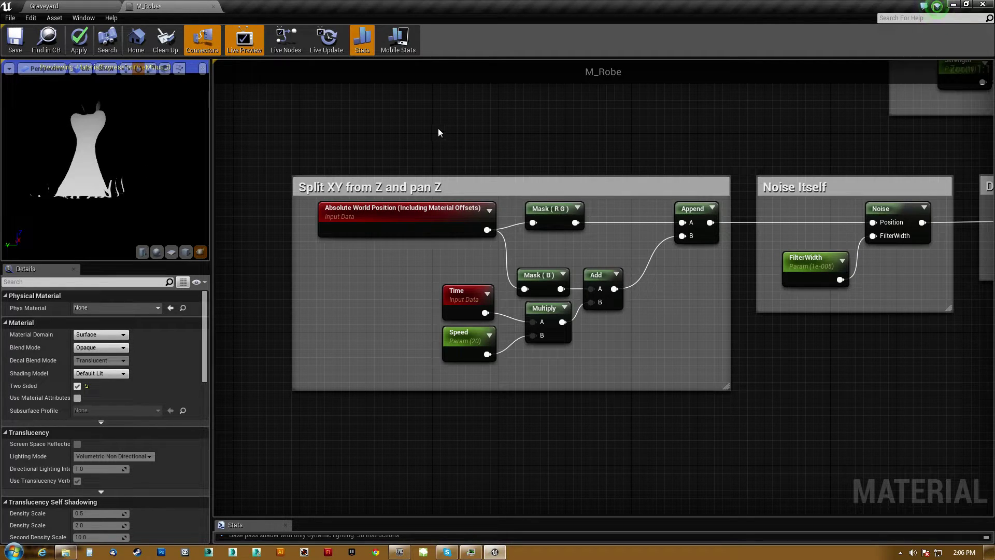
left_click_drag(556, 209, 547, 210)
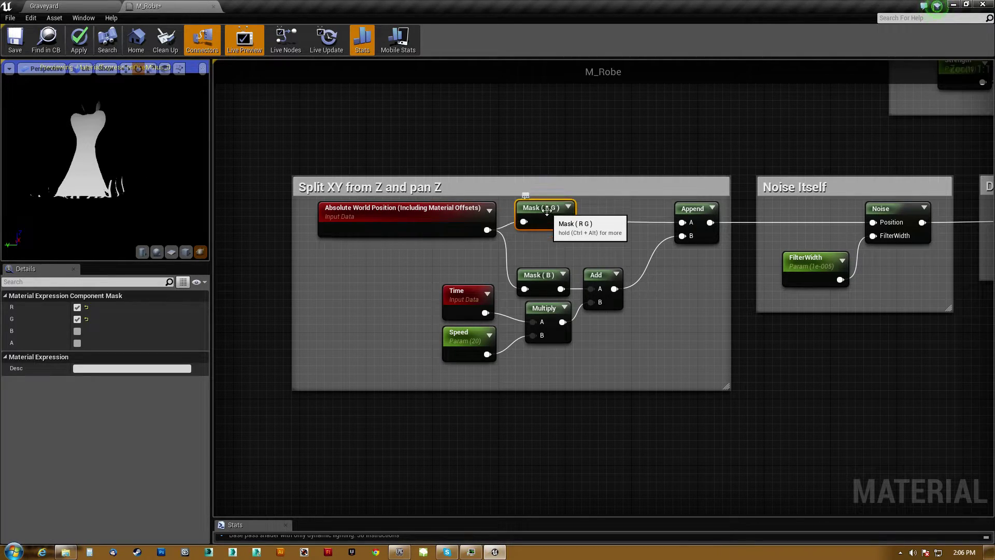
mouse_move(540, 282)
left_mouse_down()
mouse_move(542, 248)
mouse_move(543, 280)
left_mouse_up()
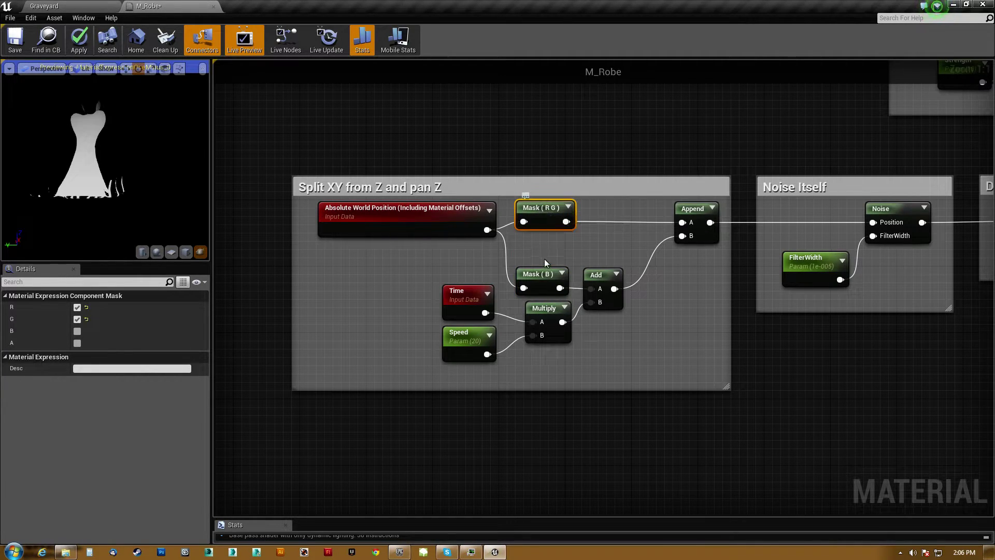
left_click(539, 282)
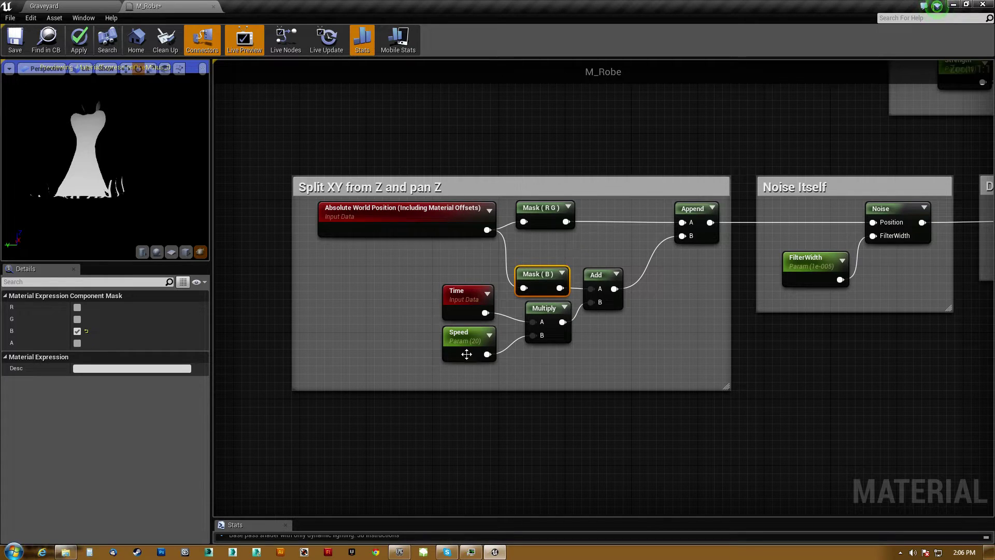
- Select the Z panning nodes, check the Speed parameter's settings, and move the Append node slightly closer to the Add node
left_click_drag(480, 348, 638, 261)
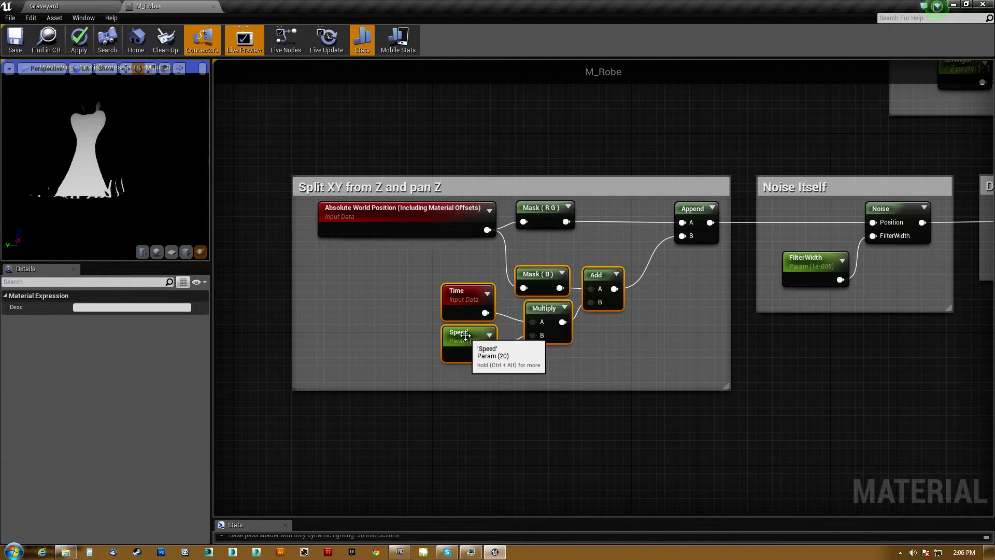
left_click(484, 333)
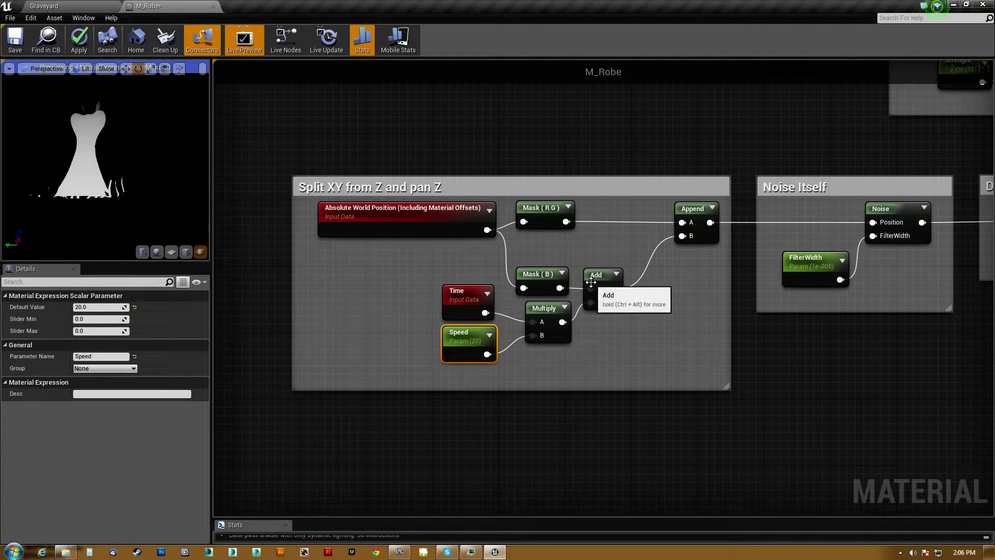
left_click_drag(698, 206, 688, 208)
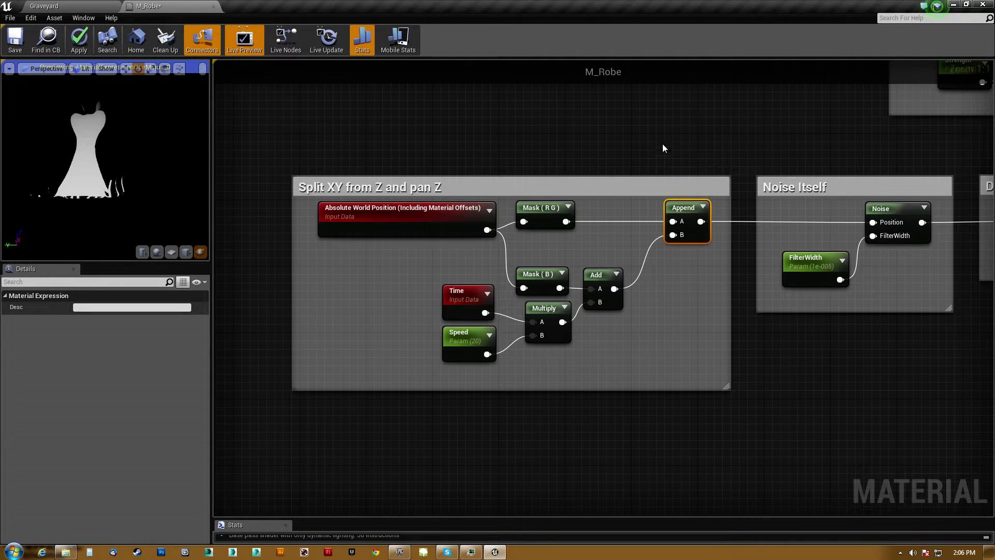
right_click_drag(668, 215, 610, 217)
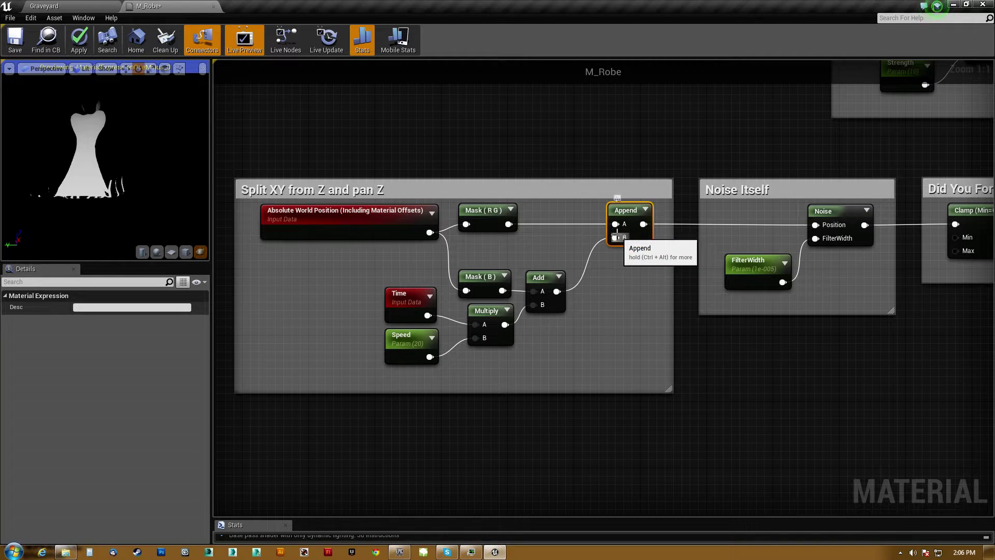
right_click(546, 137)
left_click(528, 118)
left_click(480, 154)
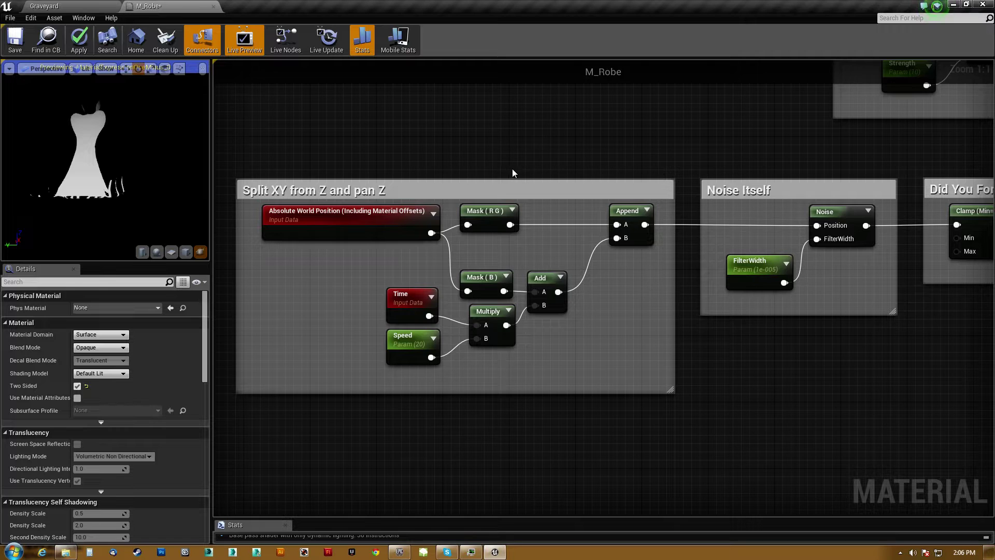
- Check the existing Noise node's settings, add a default Noise node below the Noise Itself group for comparison, and delete it
mouse_move(541, 135)
right_mouse_down()
mouse_move(355, 185)
mouse_move(525, 125)
mouse_move(579, 133)
mouse_move(451, 133)
mouse_move(584, 80)
mouse_move(616, 123)
mouse_move(554, 127)
right_mouse_up()
left_click(789, 199)
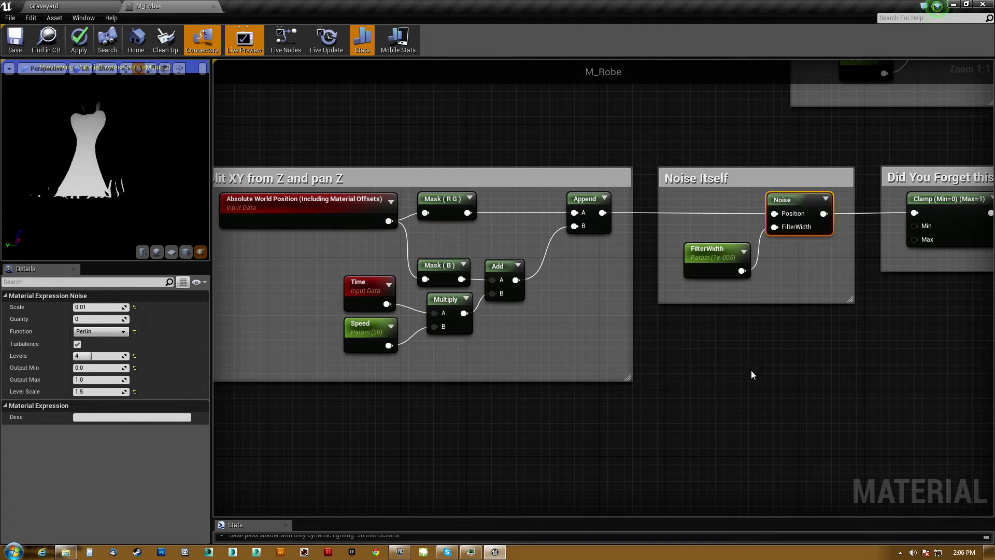
right_click(751, 370)
type("noise")
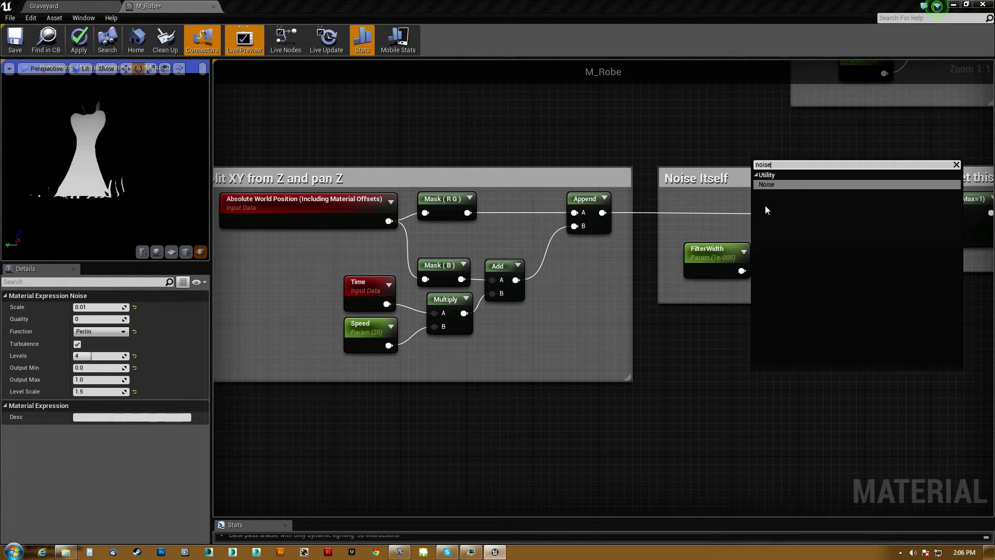
left_click(770, 184)
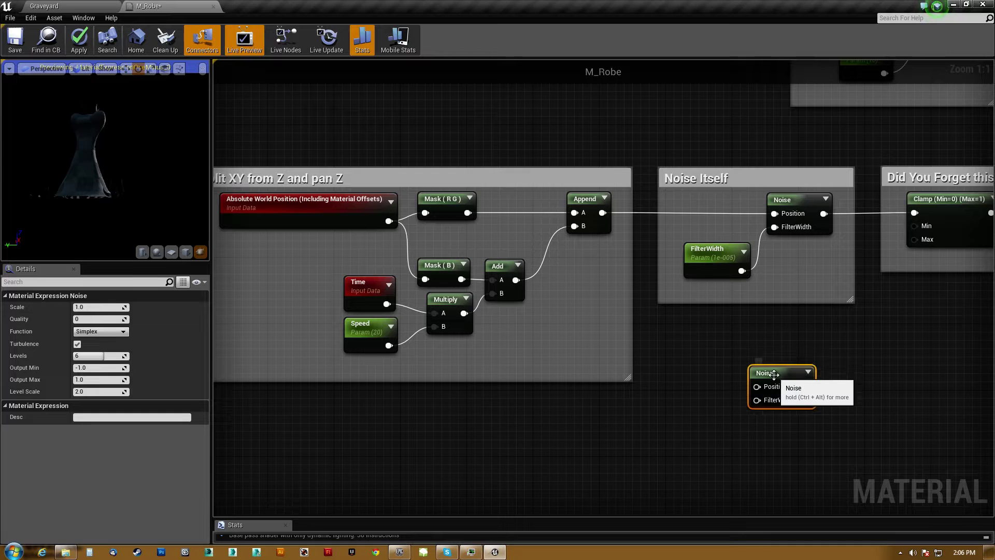
key("Delete")
- Preview the output of the Noise node in the Noise Itself group and examine it on the robe
left_click(806, 198)
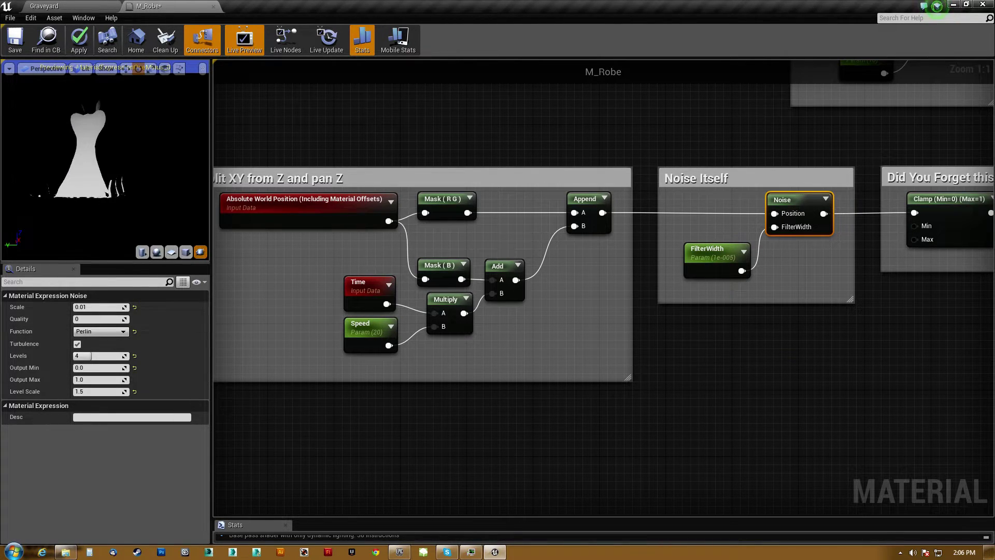
right_click(801, 197)
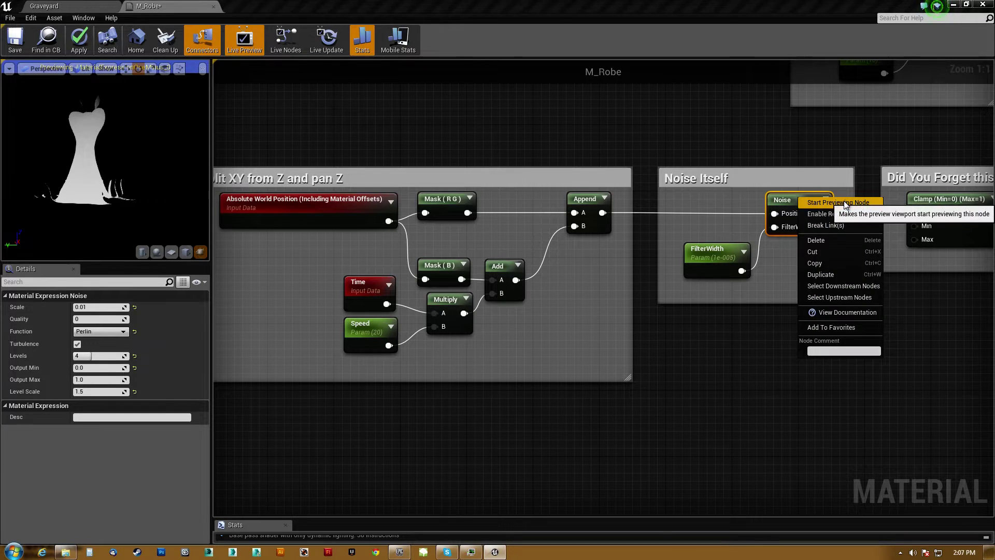
left_click(824, 203)
right_click_drag(82, 150, 82, 171)
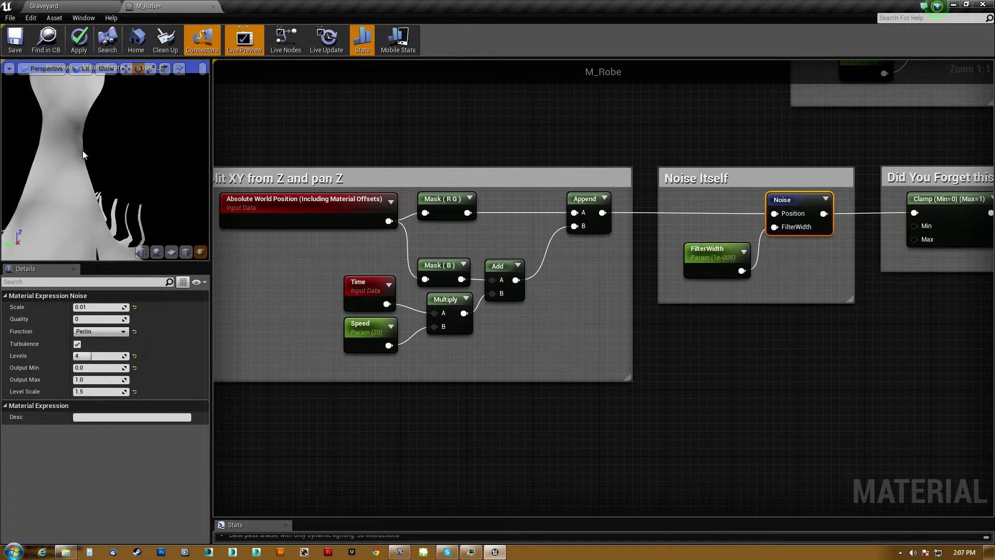
- Widen the preview viewport and reframe it to show the noise across the whole robe
left_click_drag(209, 201, 254, 201)
right_click_drag(126, 166, 127, 135)
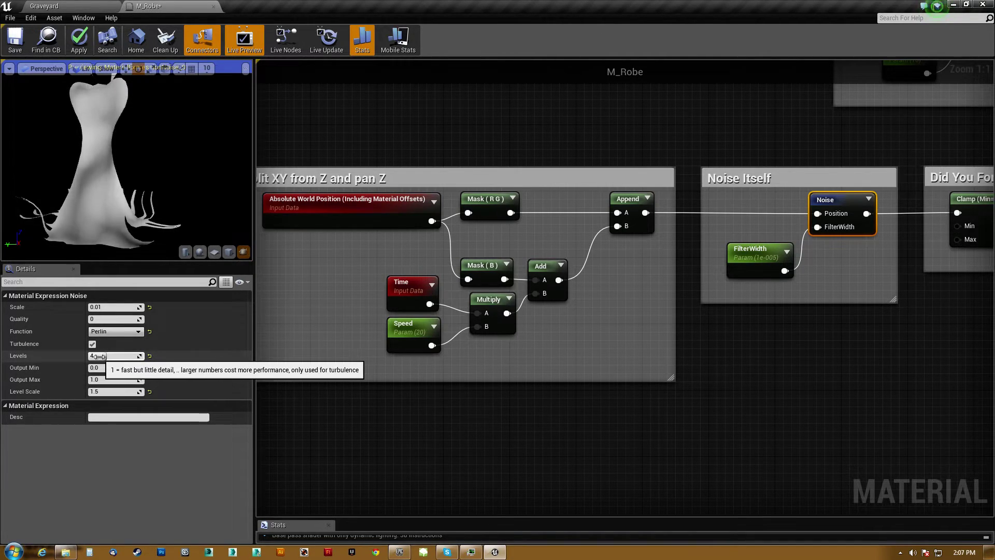
left_click_drag(100, 160, 156, 197)
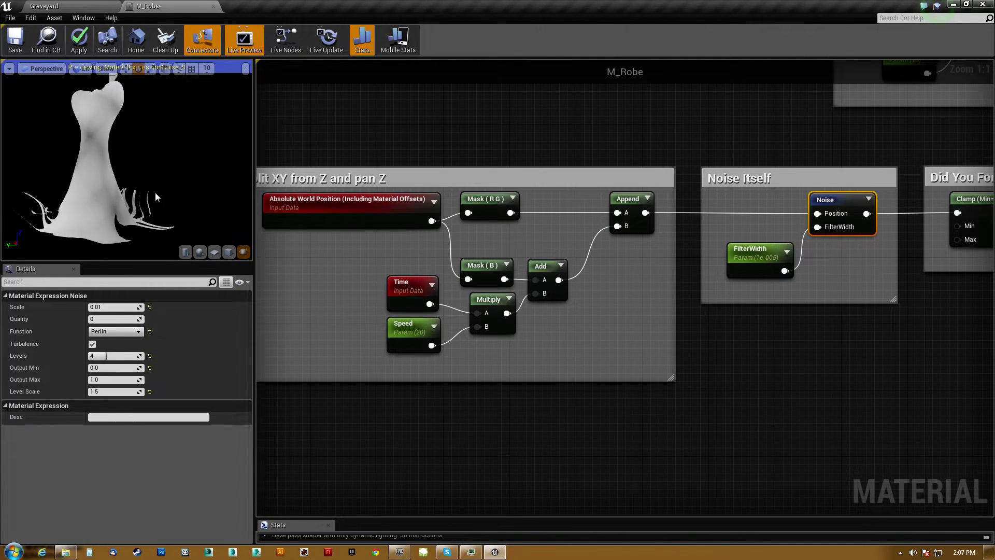
- Open the DraculaRobe mesh, examine its geometry in wireframe, and return to the M_Robe material
left_click(106, 6)
double_click(172, 426)
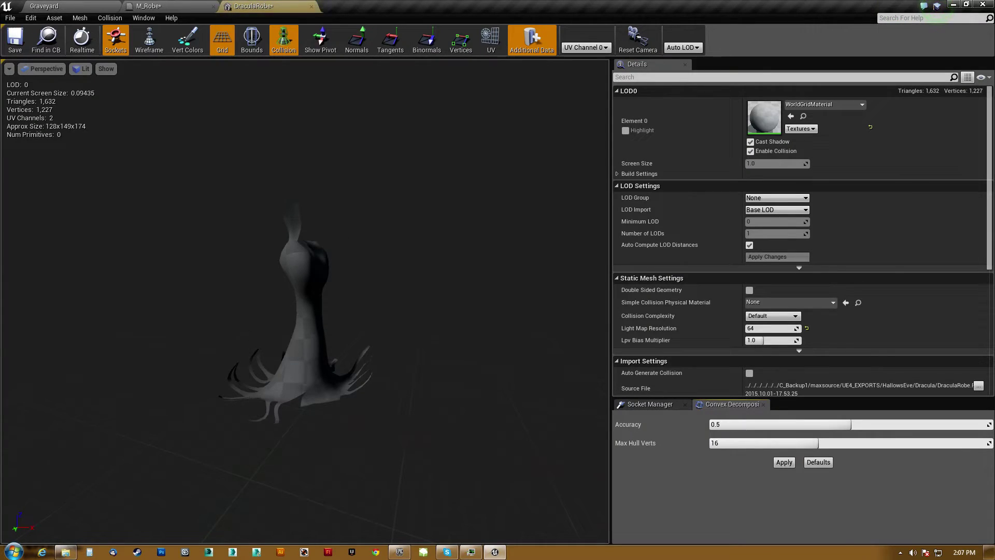
mouse_move(252, 131)
left_mouse_down()
mouse_move(290, 138)
mouse_move(270, 134)
left_mouse_up()
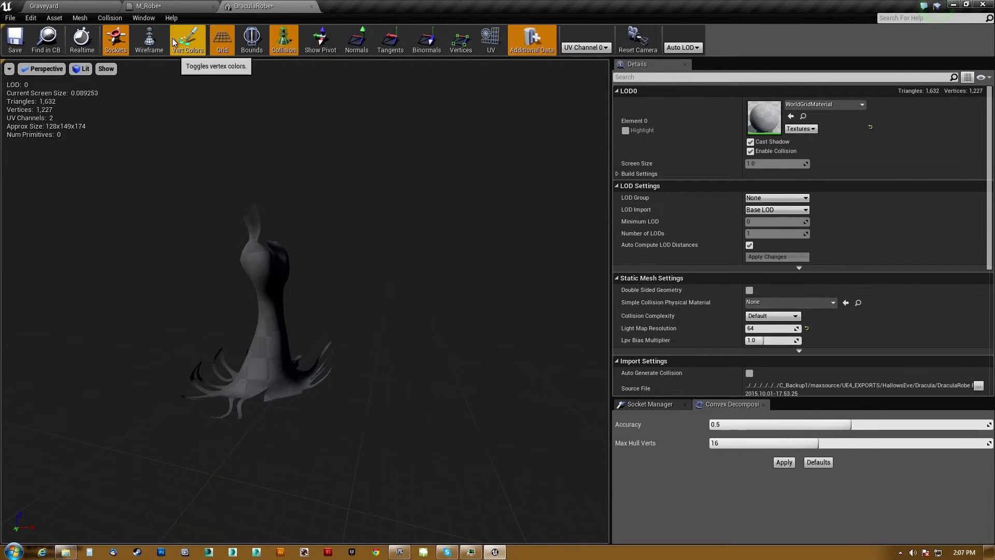
left_click(149, 40)
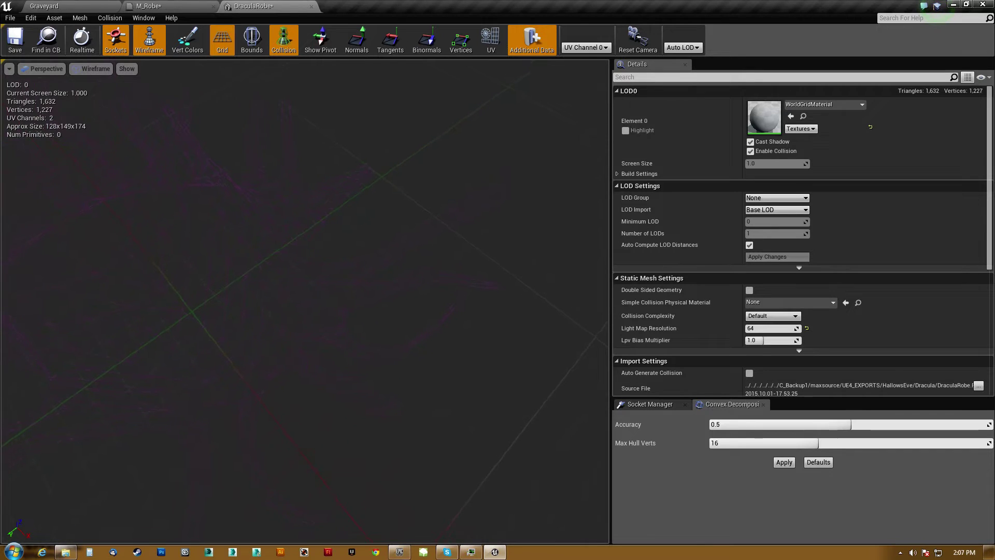
scroll(305, 300, "up", 3)
left_click(176, 4)
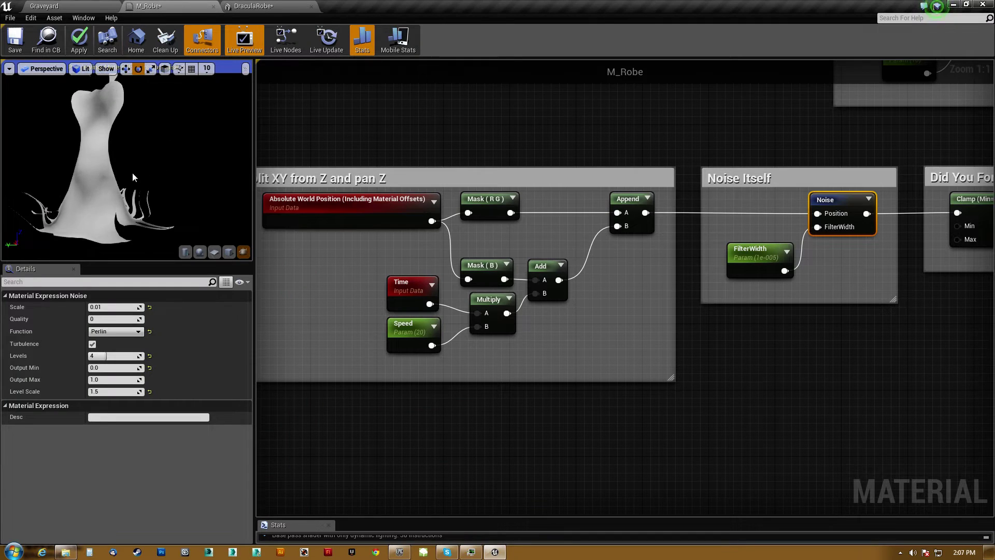
- Review the Noise node's Function options, keeping Perlin selected
right_click_drag(356, 266, 367, 269)
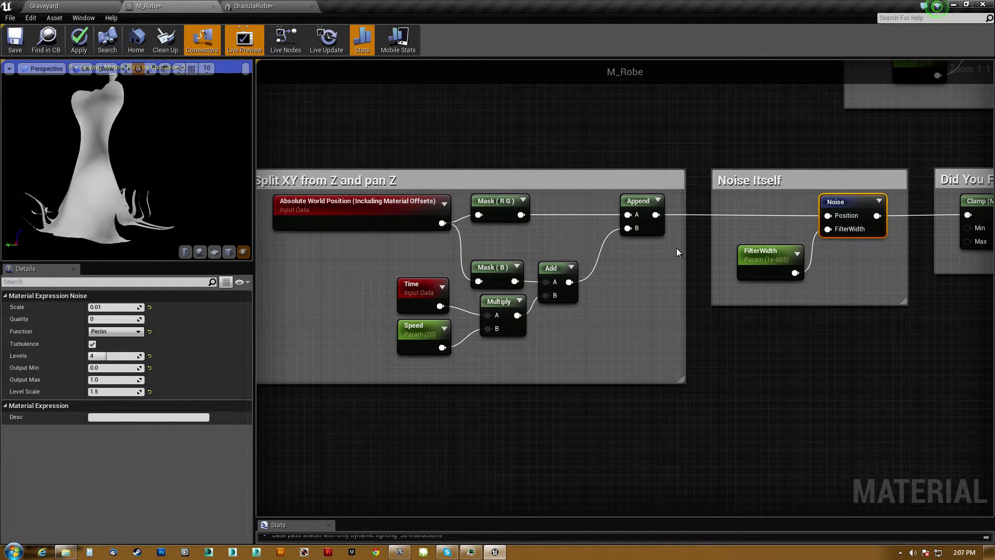
mouse_move(112, 307)
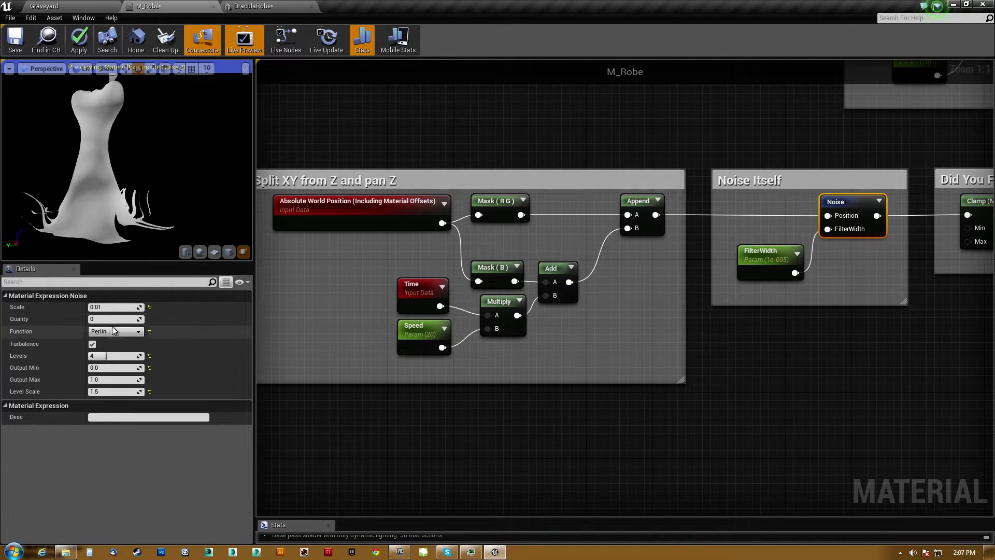
left_click(116, 331)
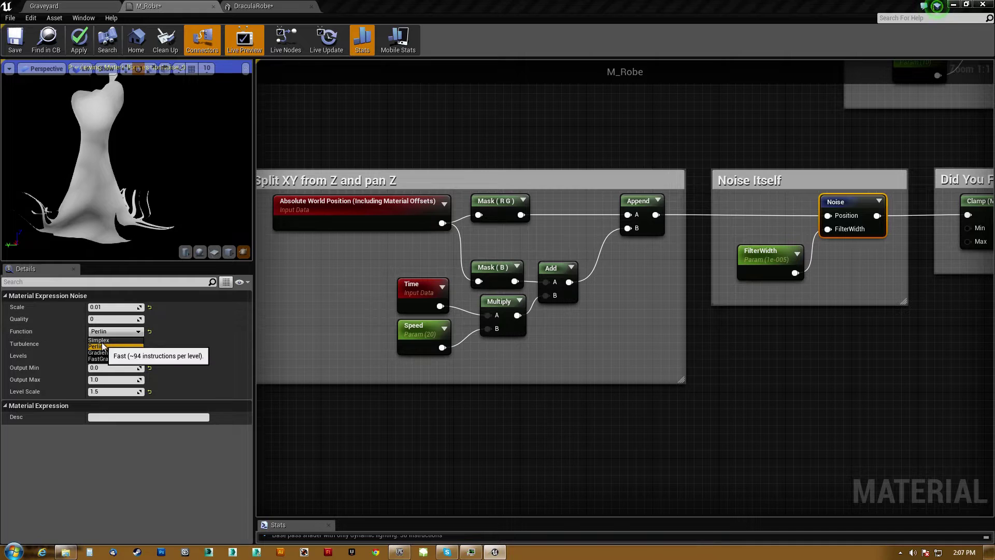
left_click(111, 346)
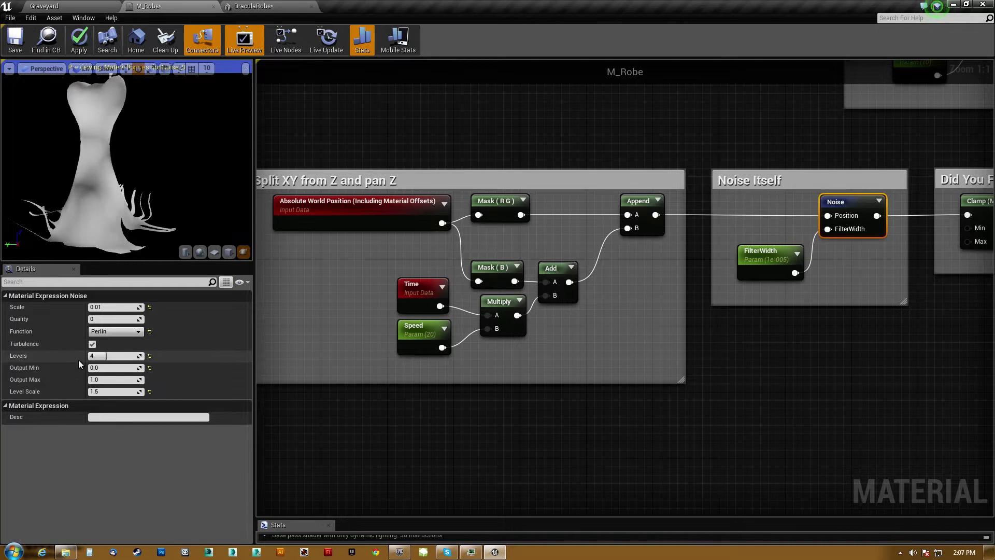
- Reset the Noise node's Levels to 6 to examine the detail on the robe, and restore Levels to 4
left_click(150, 356)
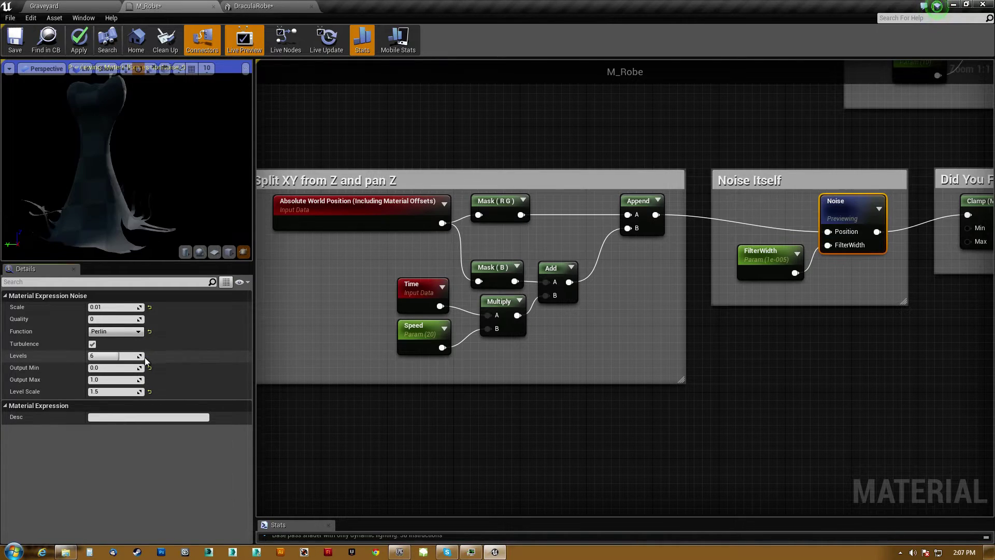
right_click_drag(103, 176, 104, 217)
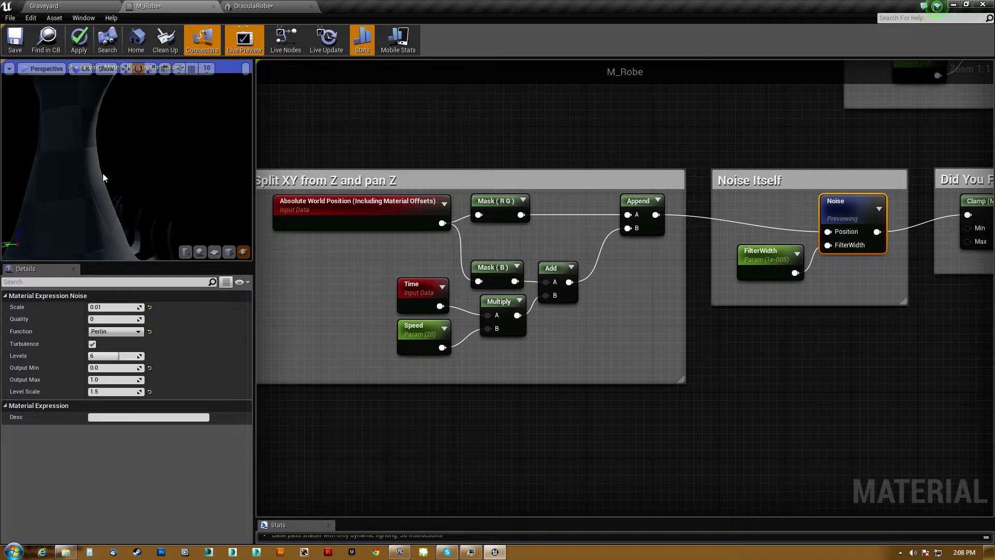
middle_click_drag(102, 173, 135, 196)
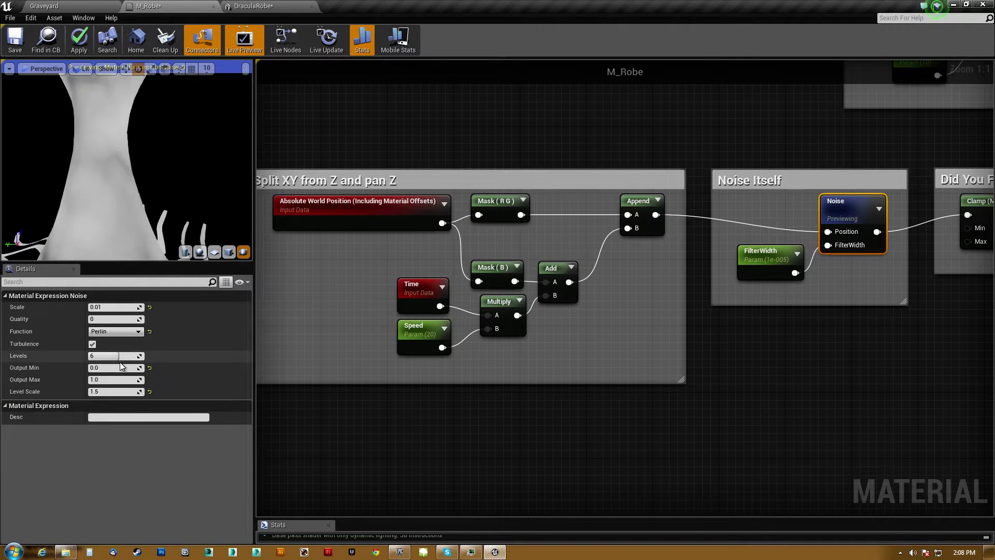
left_click_drag(118, 351, 60, 348)
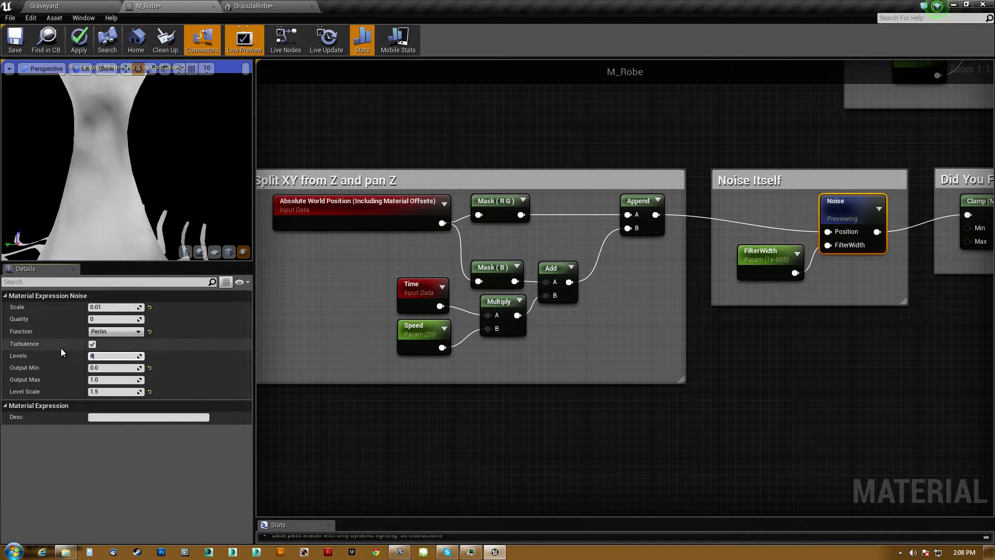
key("Tab")
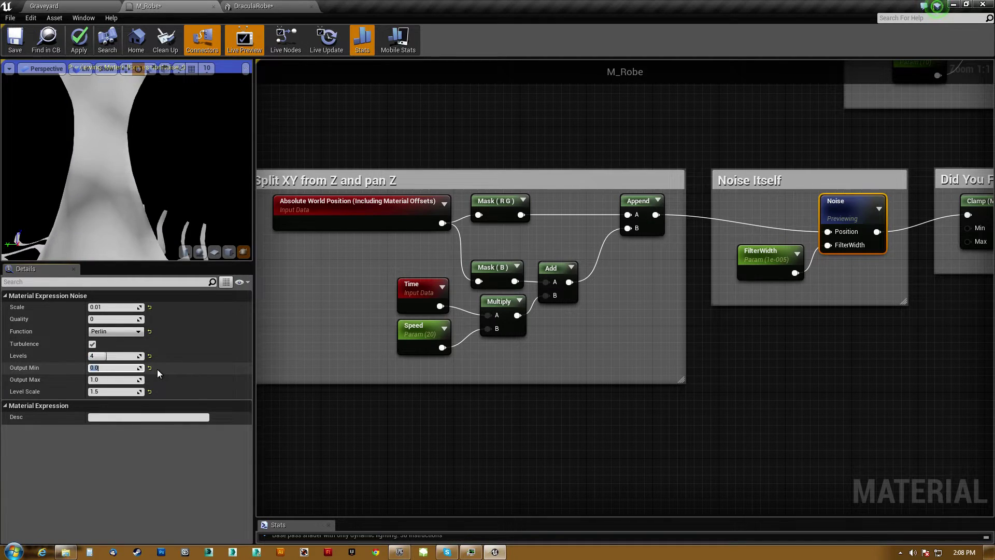
- Try an Output Min of -1 on the Noise node, examine the preview, and restore it to 0
type("-1")
key("Return")
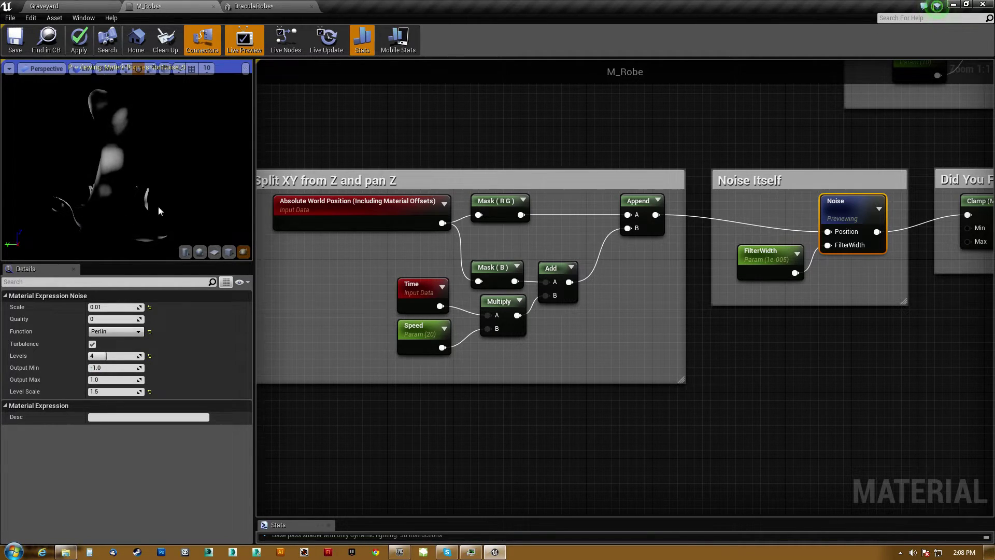
left_click(111, 368)
type("0")
key("Return")
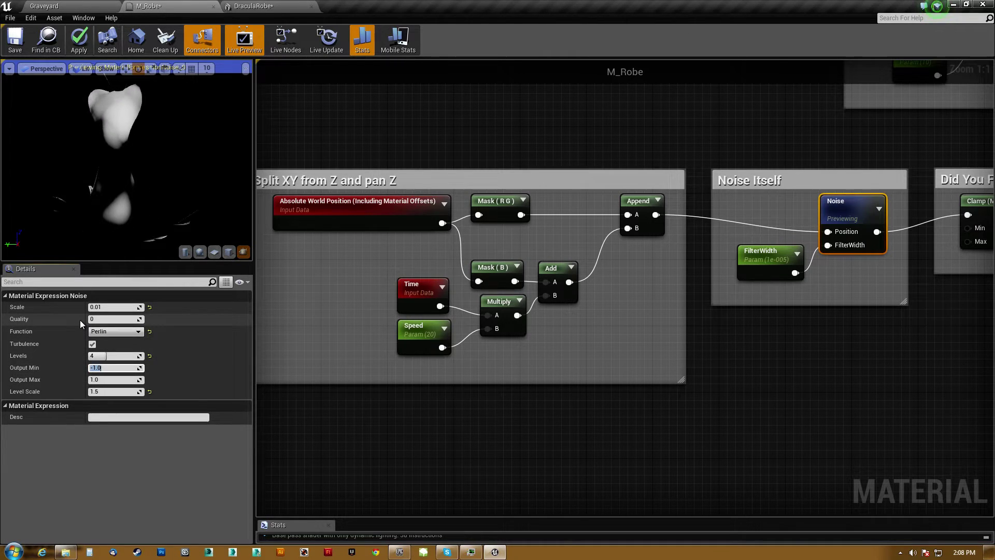
- Reset the Noise node's Level Scale to 2.0 for comparison on the robe, and restore it to 1.5
left_click(149, 391)
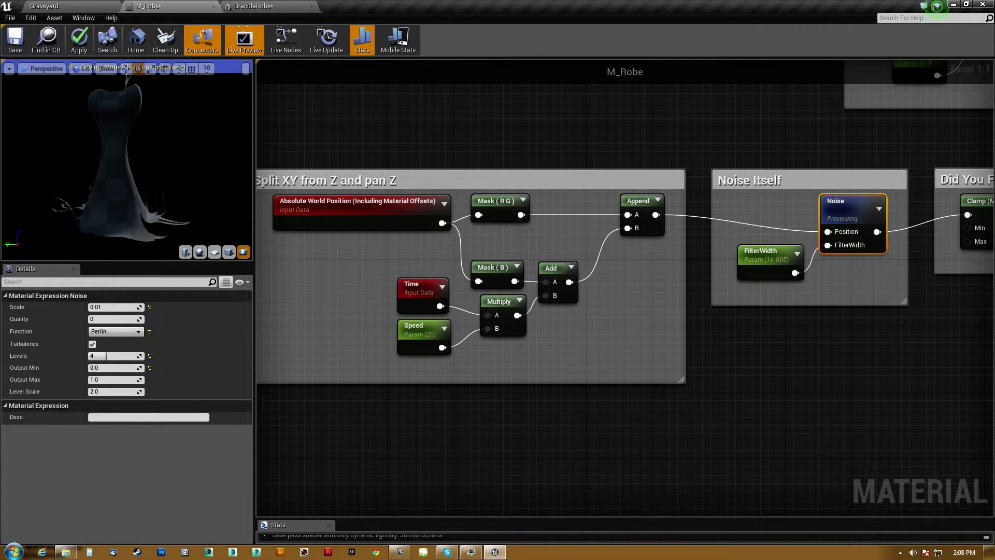
scroll(127, 166, "up", 3)
right_click_drag(113, 117, 113, 164)
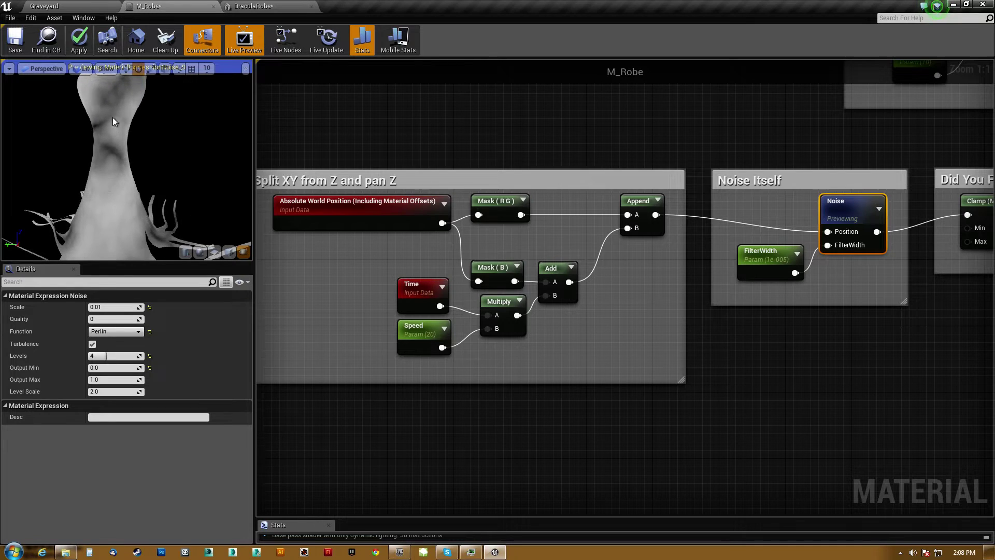
left_click(108, 392)
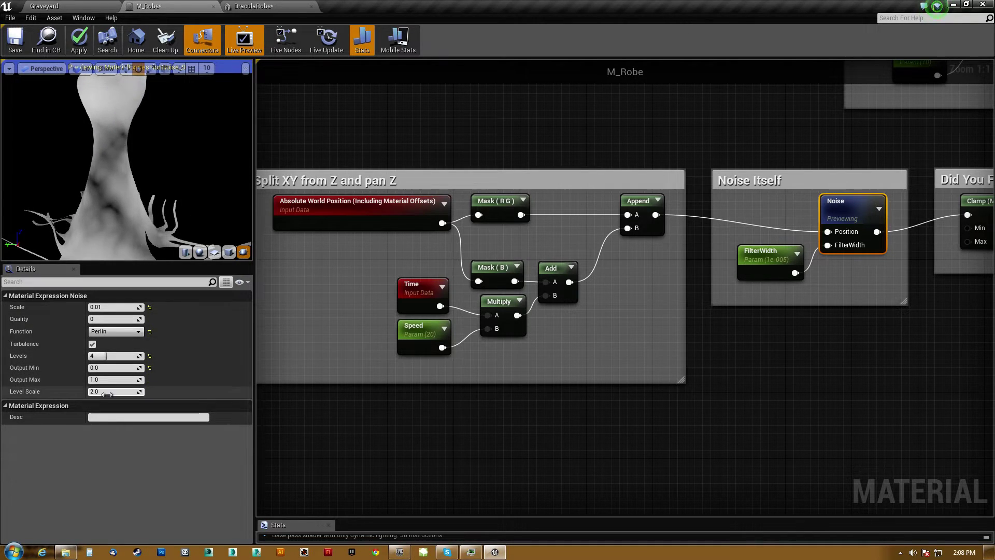
type("1.5")
key("Return")
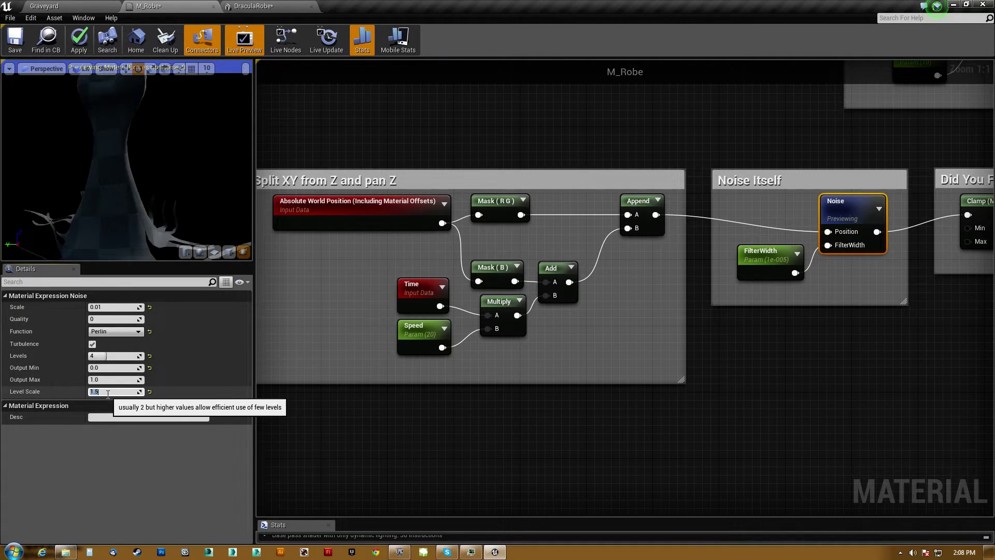
- Compare Scale values of 1.0 and 0.1 on the Noise node in the preview, and restore Scale to 0.01
left_click(108, 307)
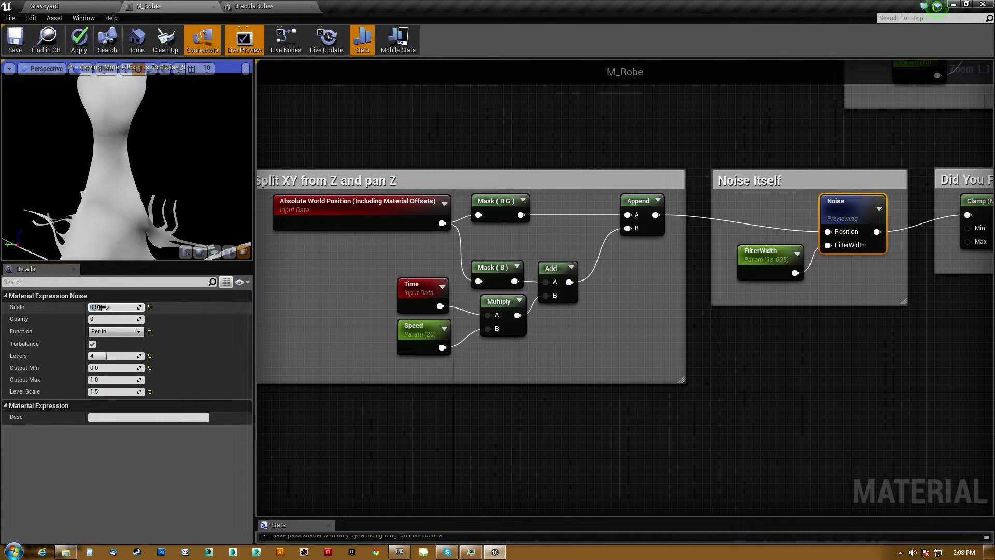
type("1.0")
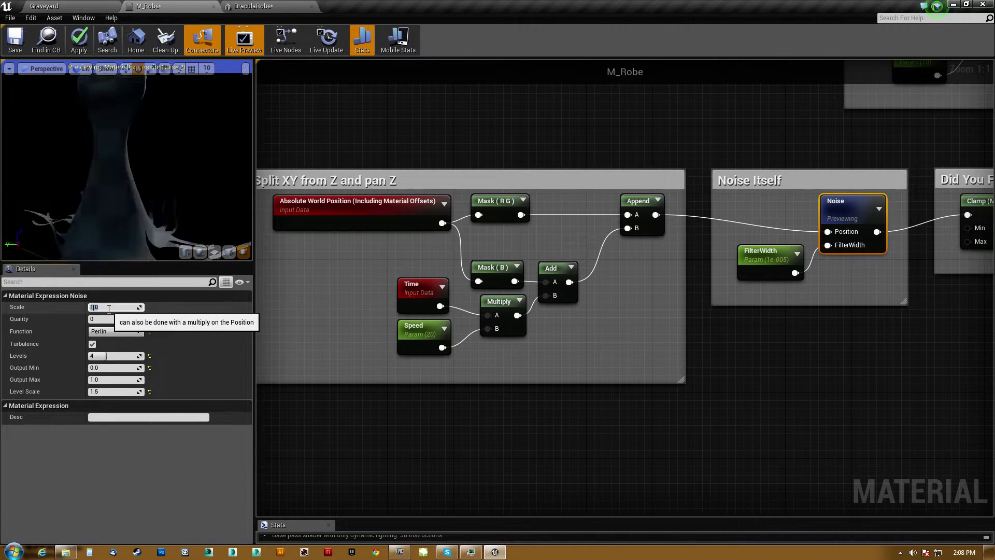
key("Return")
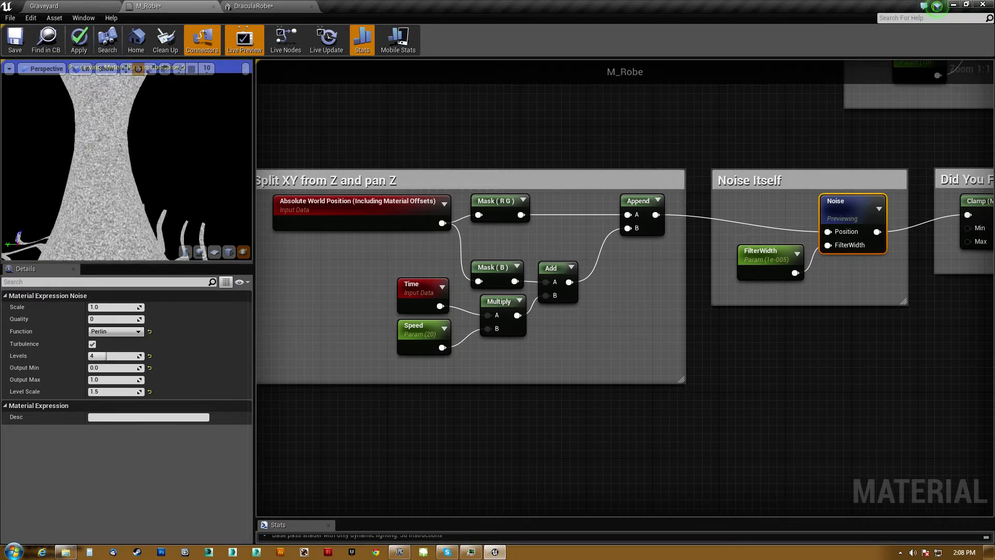
left_click_drag(126, 160, 161, 182)
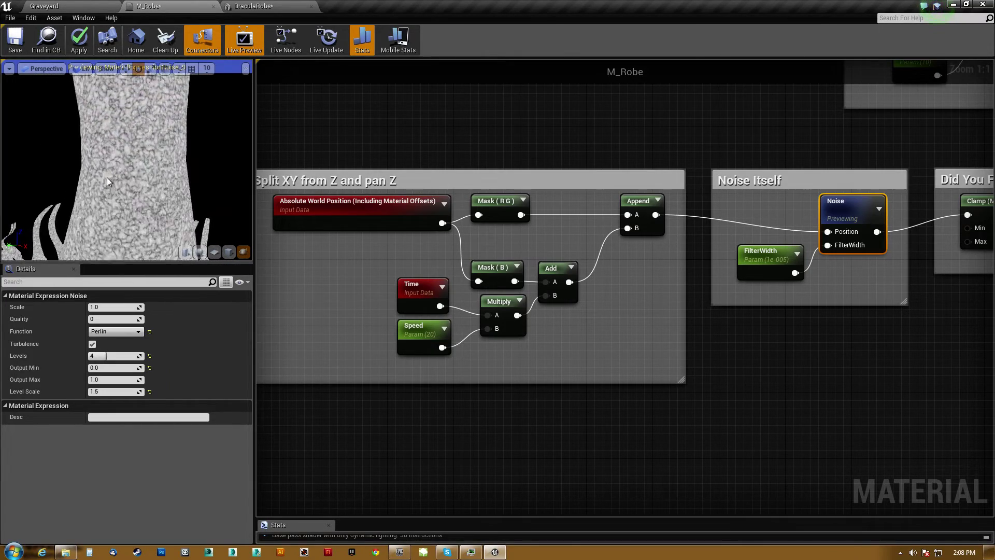
left_click(104, 310)
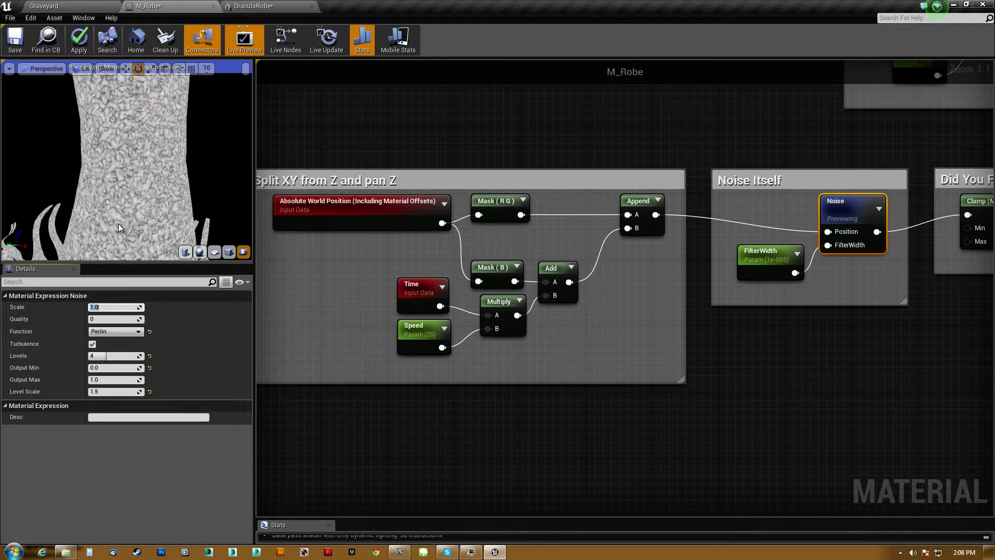
type(".0")
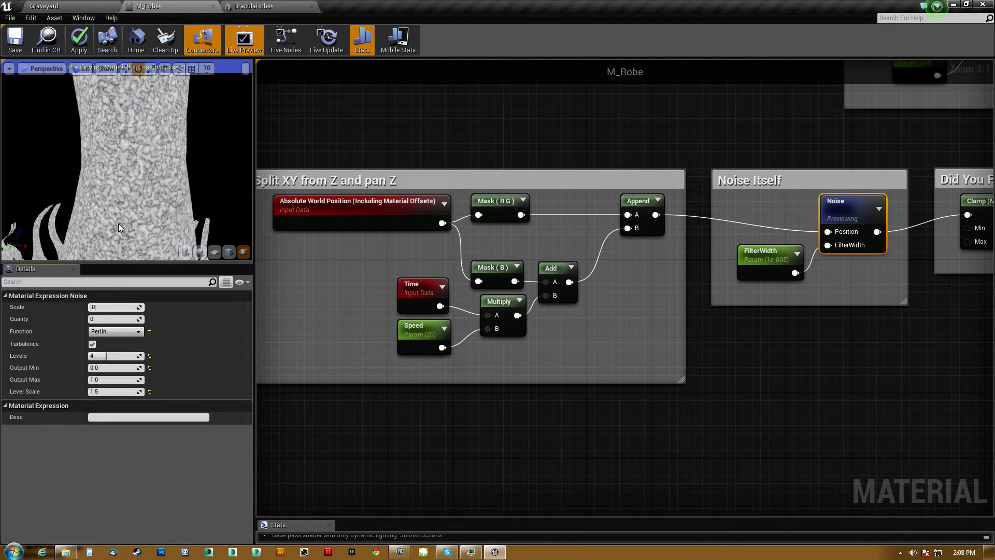
type("1")
key("Return")
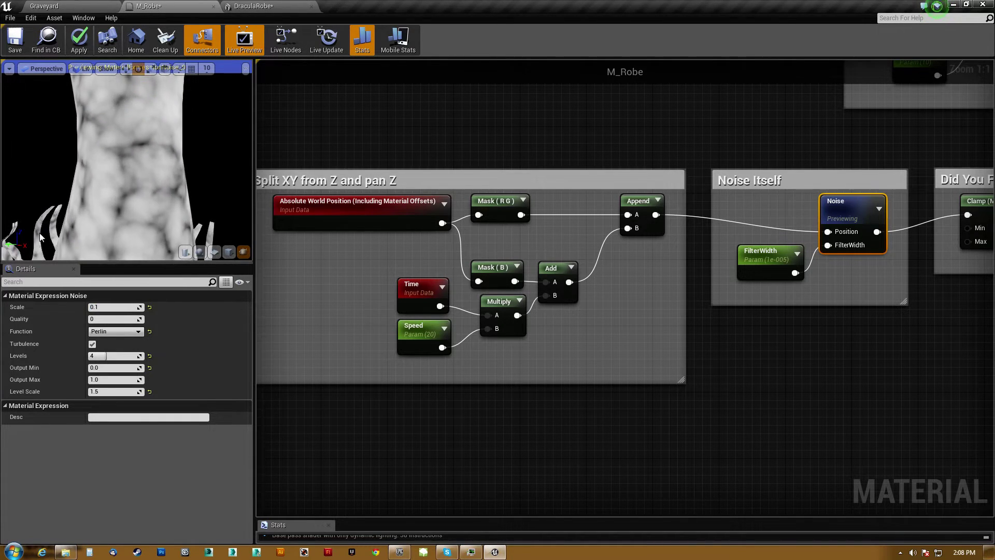
left_click(95, 306)
type(".01")
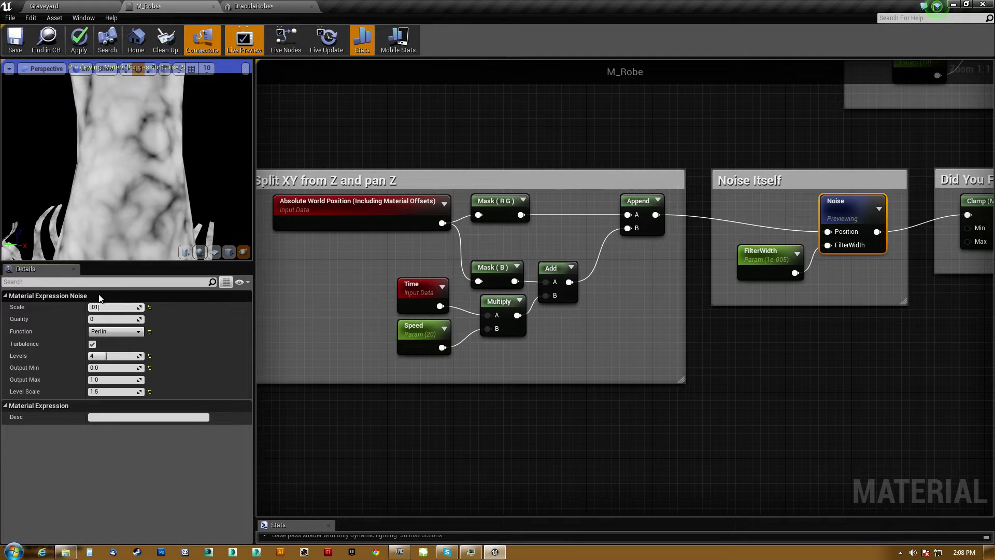
key("Return")
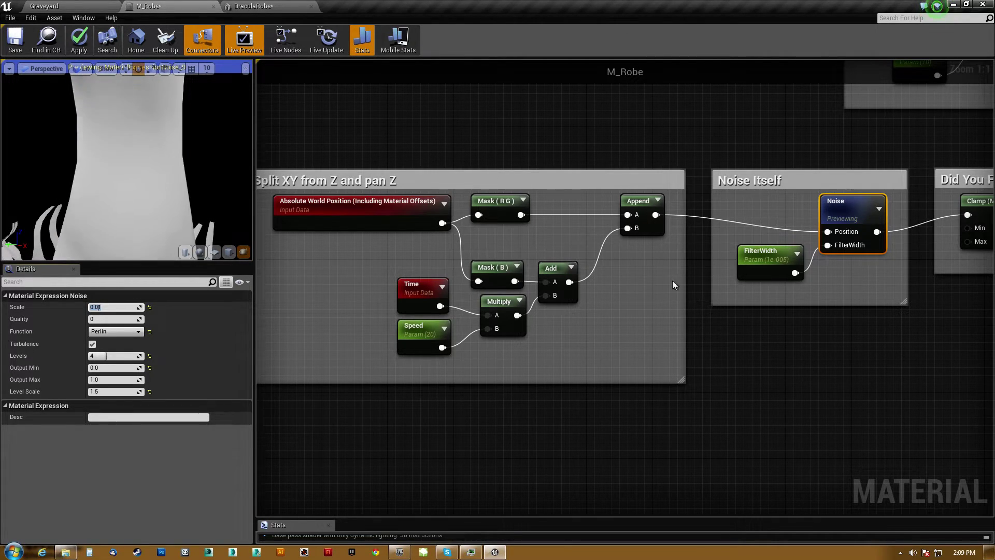
- Reset the FilterWidth parameter's default value to 0.0, then disconnect and reconnect it at the Noise node's FilterWidth input for comparison
right_click_drag(673, 285, 517, 301)
left_click(614, 277)
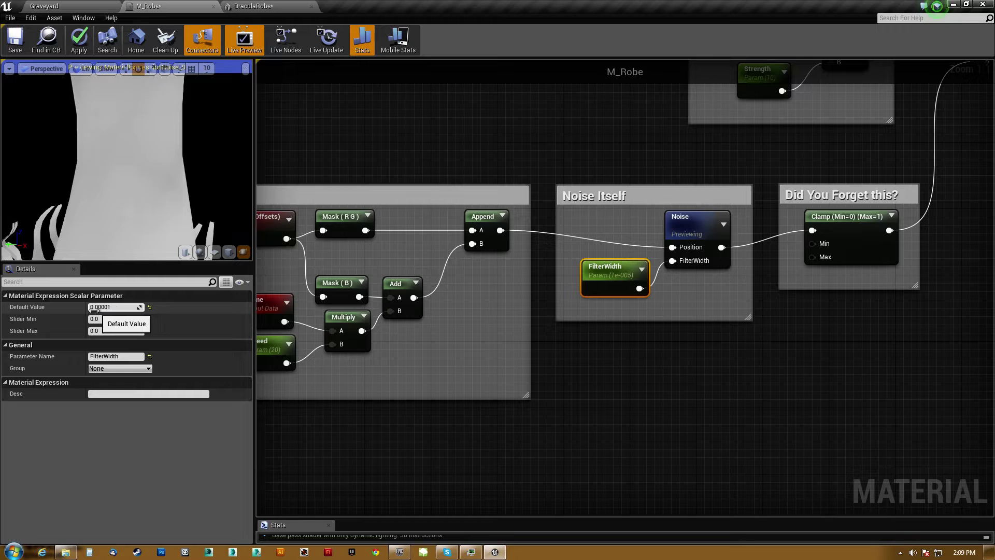
left_click(150, 307)
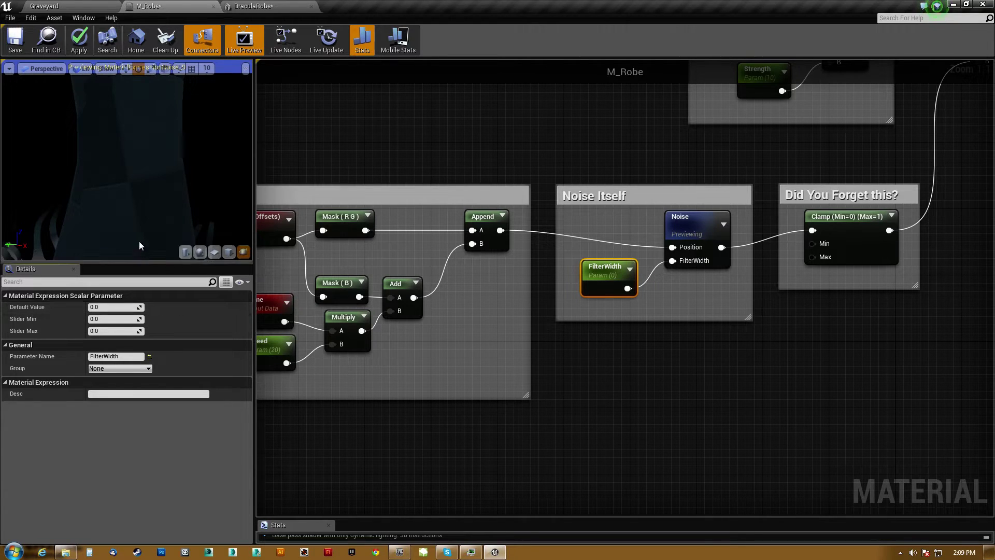
right_click_drag(139, 246, 139, 223)
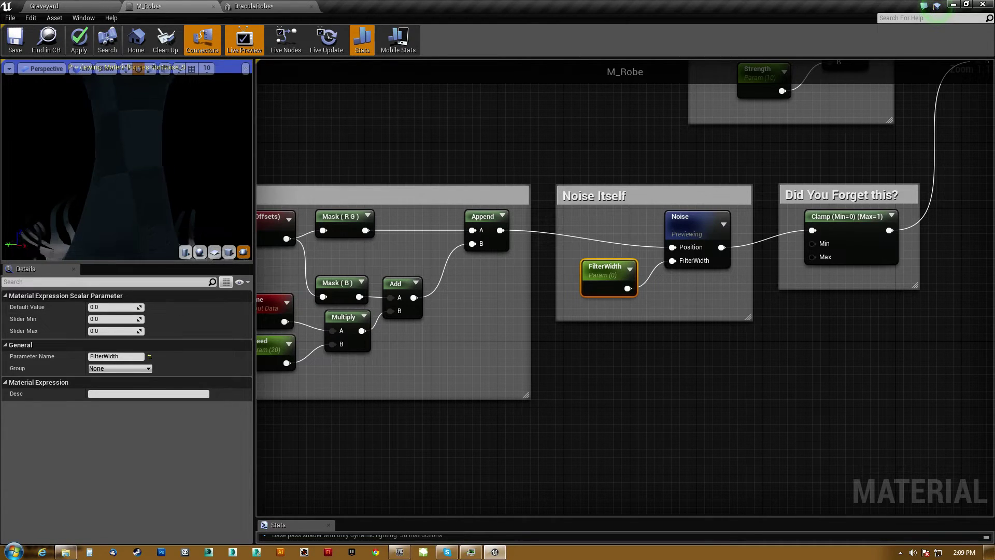
left_click(672, 261, "alt")
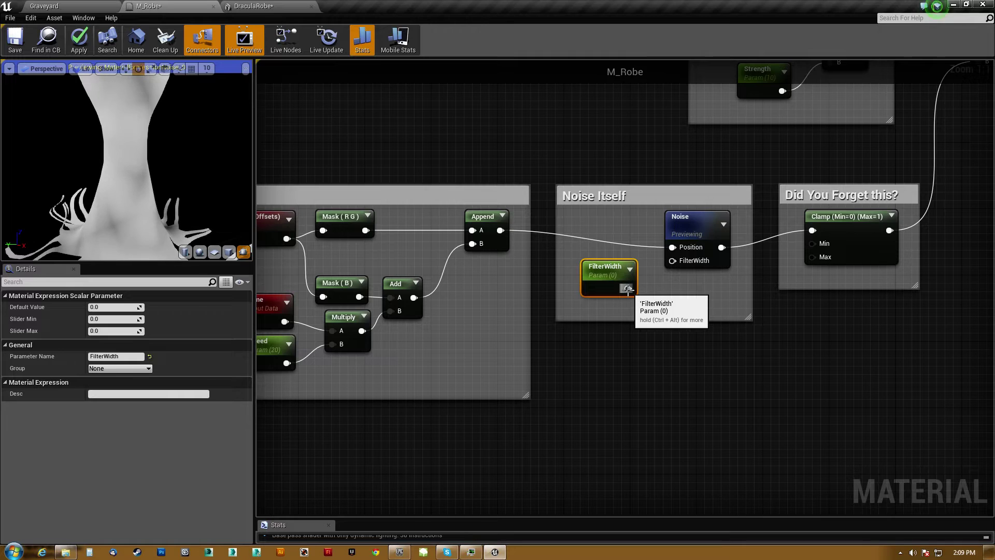
left_click_drag(628, 288, 673, 261)
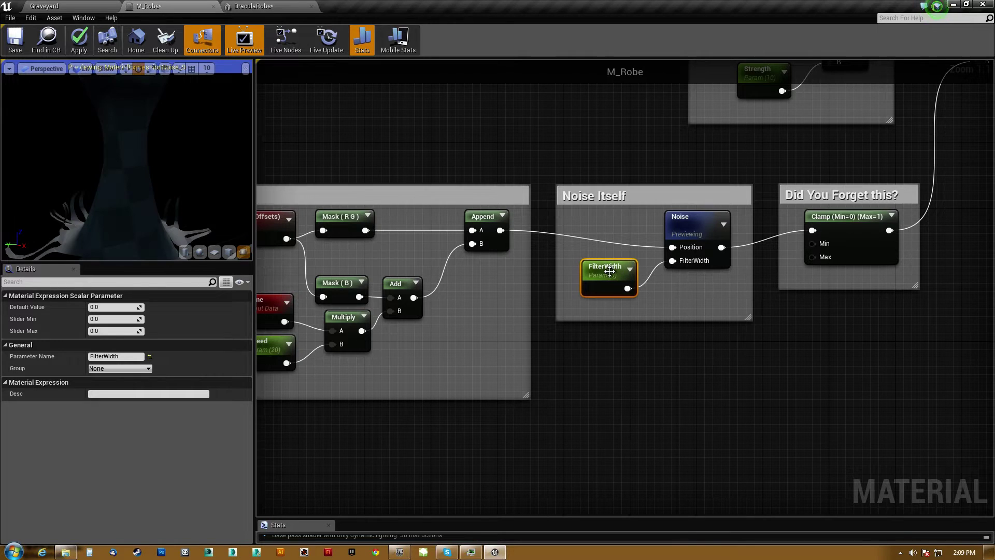
- Set the FilterWidth parameter's default value to 0.00001 and nudge the Noise and FilterWidth nodes slightly inside the Noise Itself group
left_click(121, 310)
type(".00001")
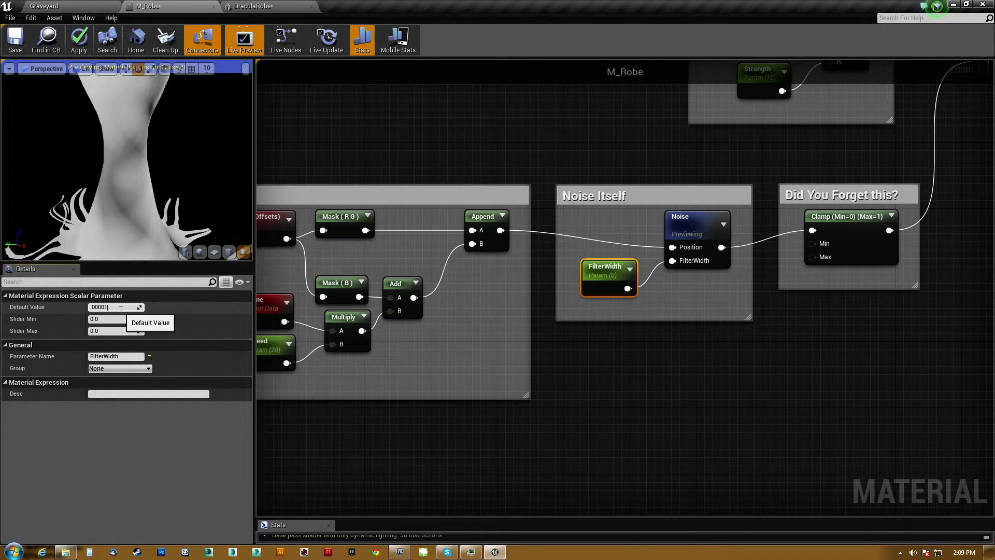
key("Return")
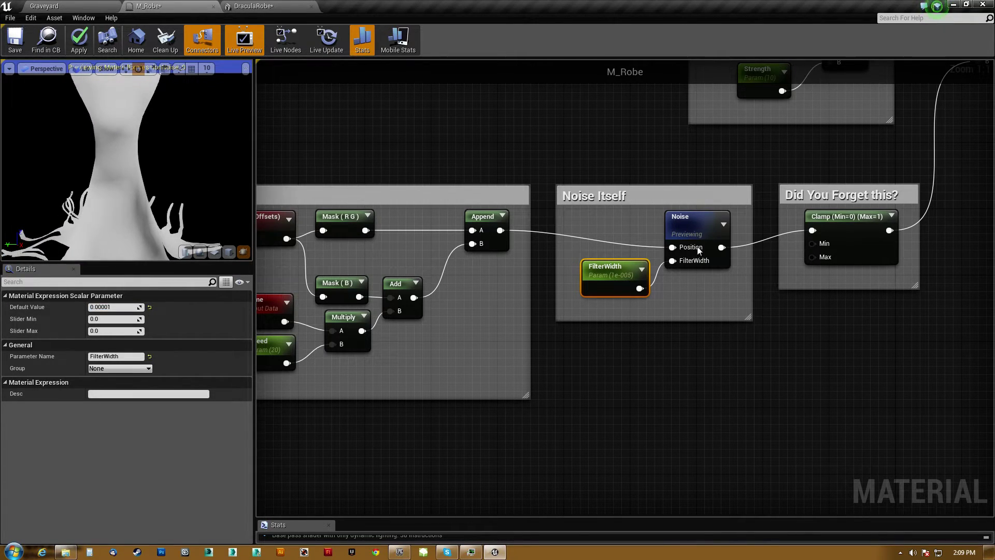
left_click_drag(689, 216, 680, 214)
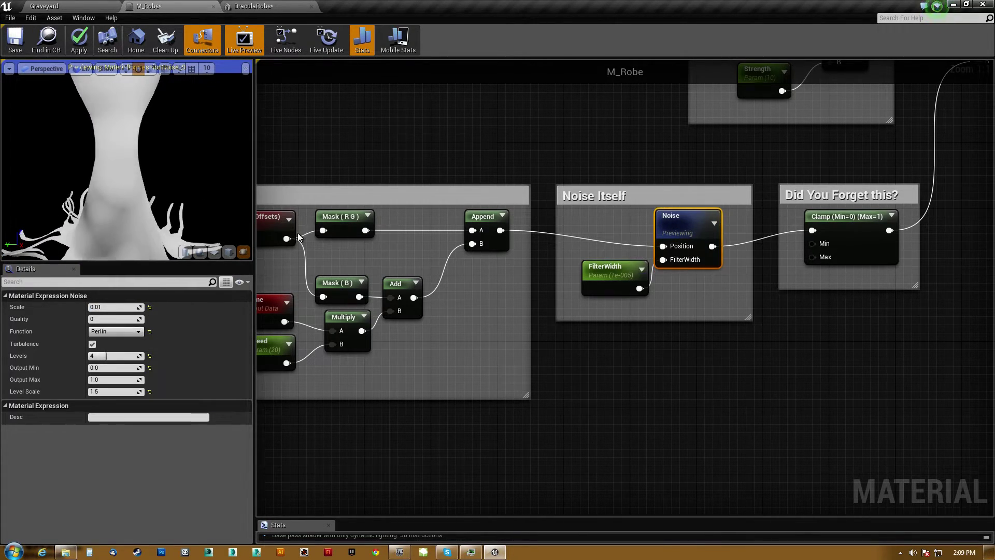
mouse_move(614, 276)
left_mouse_down()
mouse_move(562, 275)
mouse_move(611, 280)
mouse_move(600, 276)
left_mouse_up()
- Review the Speed parameter feeding the Z pan, and compare the Clamp node's minimum and maximum with the Noise node's output range
right_click_drag(600, 302, 707, 315)
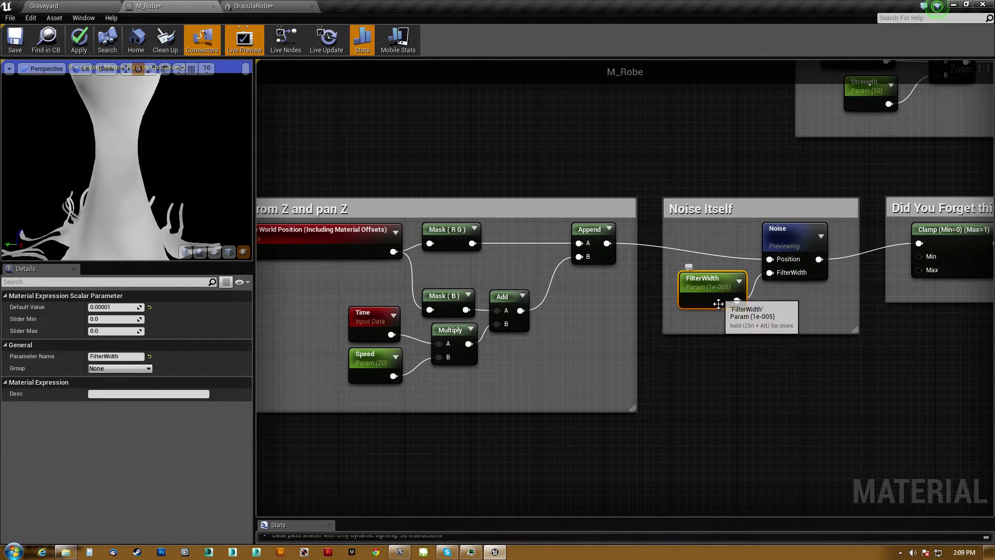
left_click(365, 369)
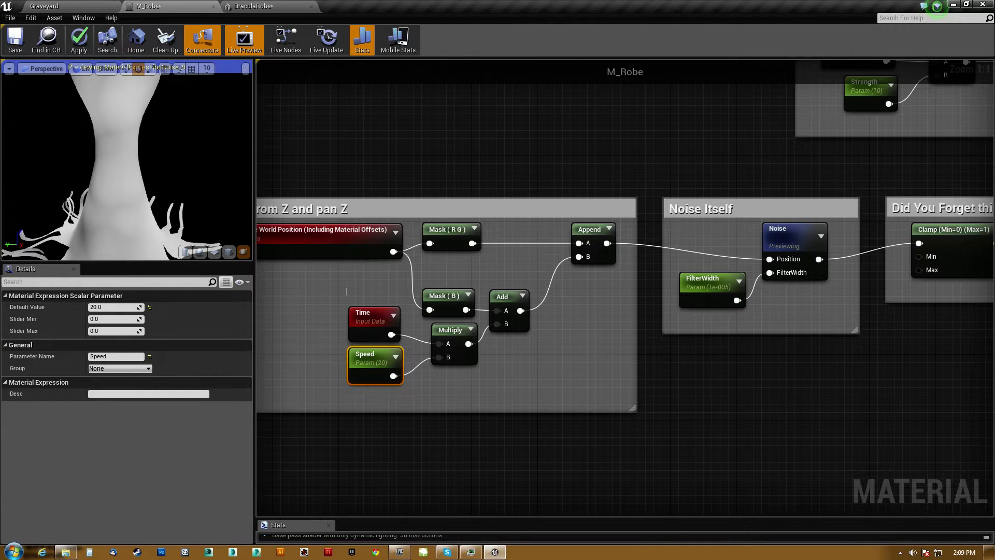
right_click_drag(961, 212, 657, 245)
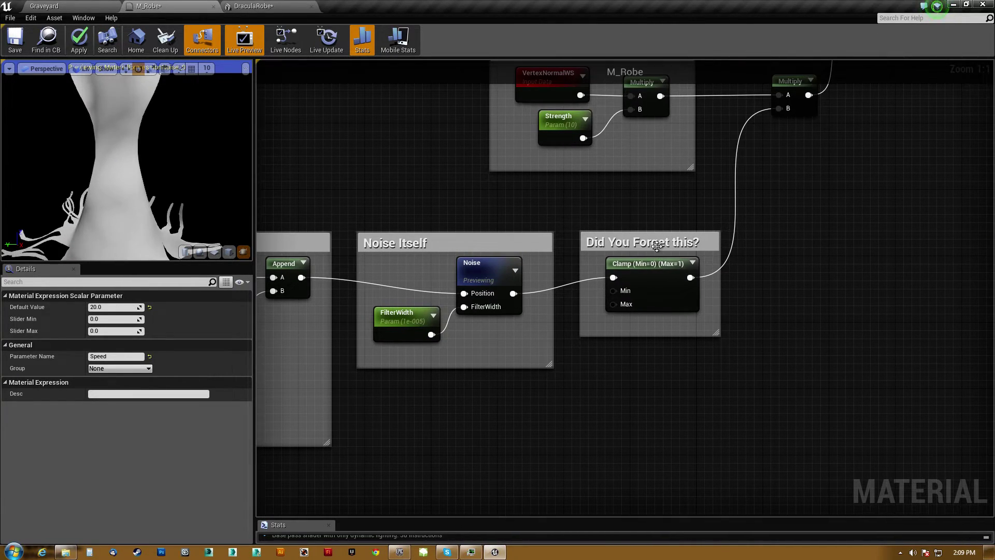
left_click(648, 310)
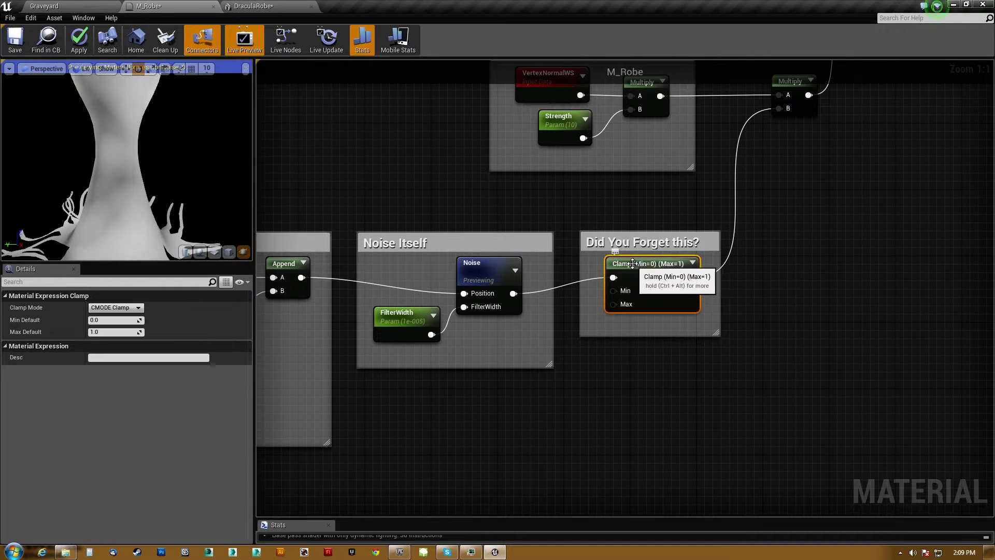
right_click_drag(352, 247, 585, 180)
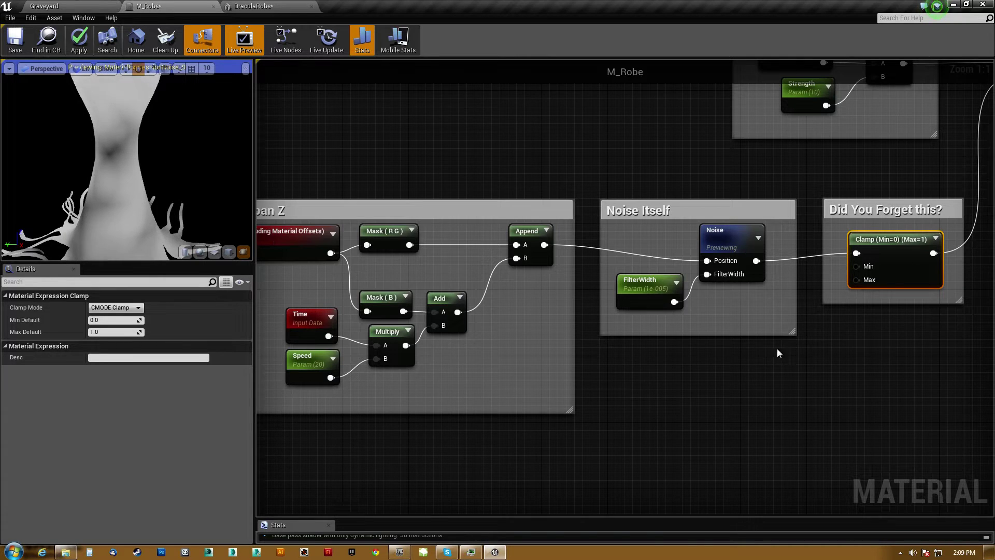
right_click_drag(778, 353, 572, 372)
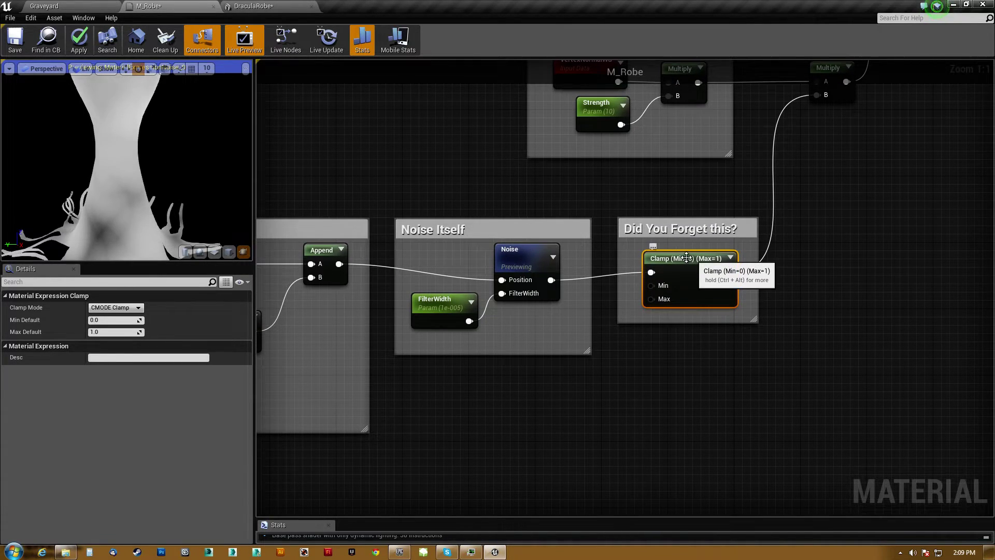
right_click_drag(687, 257, 882, 235)
scroll(882, 223, "down", 2)
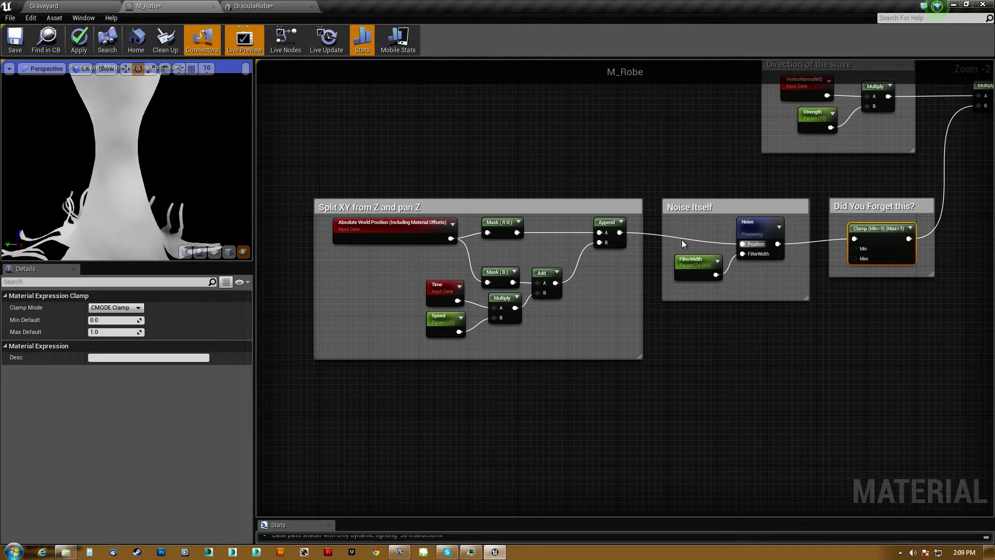
left_click(752, 224)
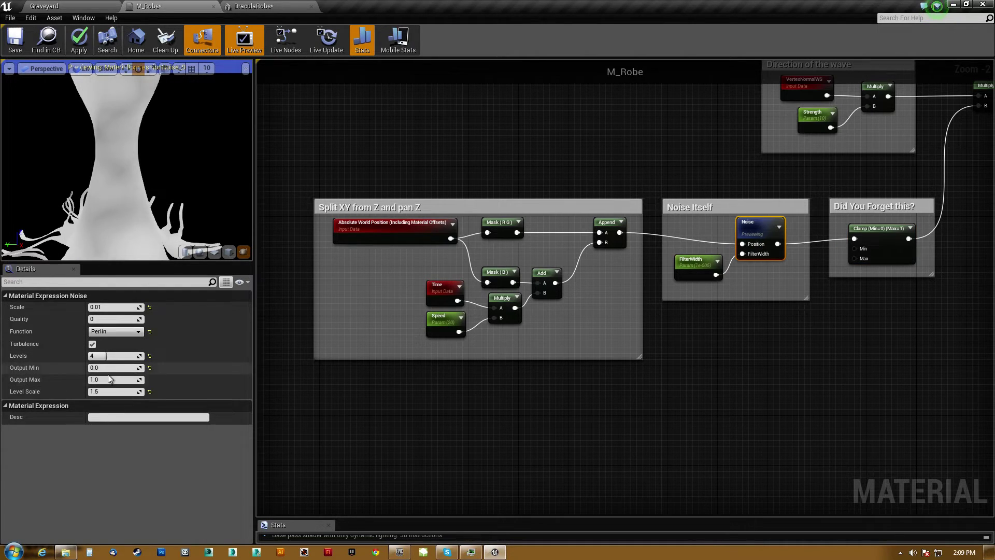
left_click(881, 229)
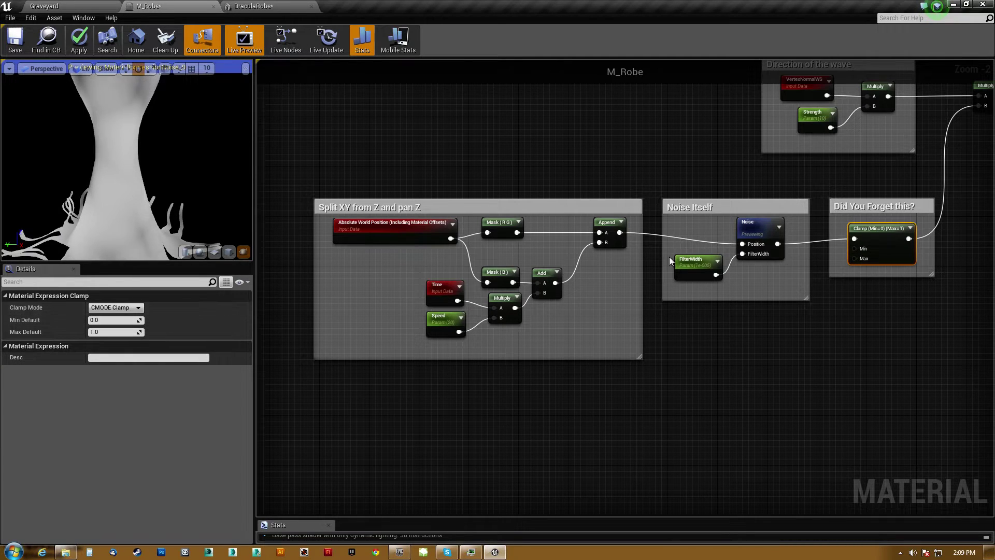
- Inspect the Direction of the wave group and slightly reposition its VertexNormalWS and Strength nodes beside the Multiply node
right_click_drag(659, 153, 352, 351)
scroll(440, 372, "up", 2)
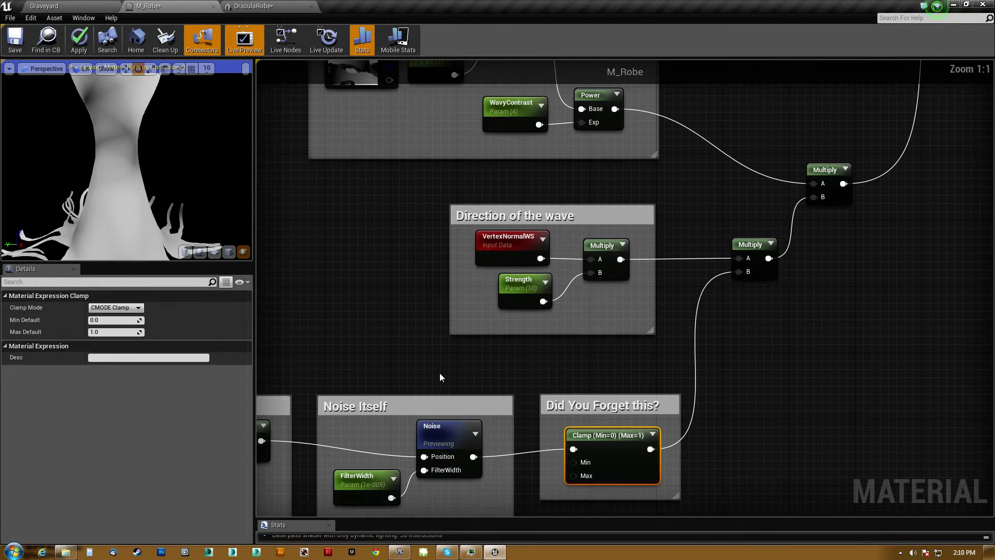
left_click_drag(390, 368, 650, 193)
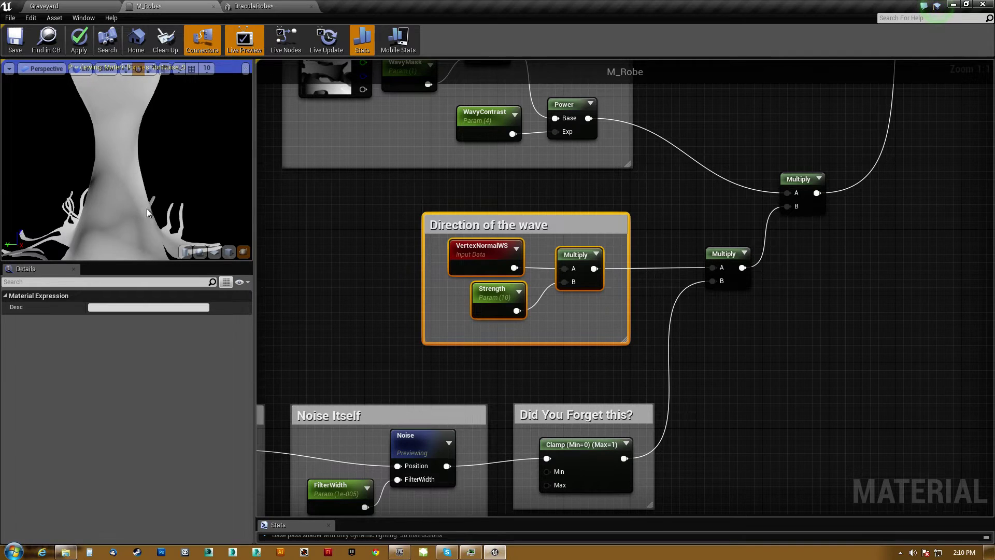
left_click(473, 250)
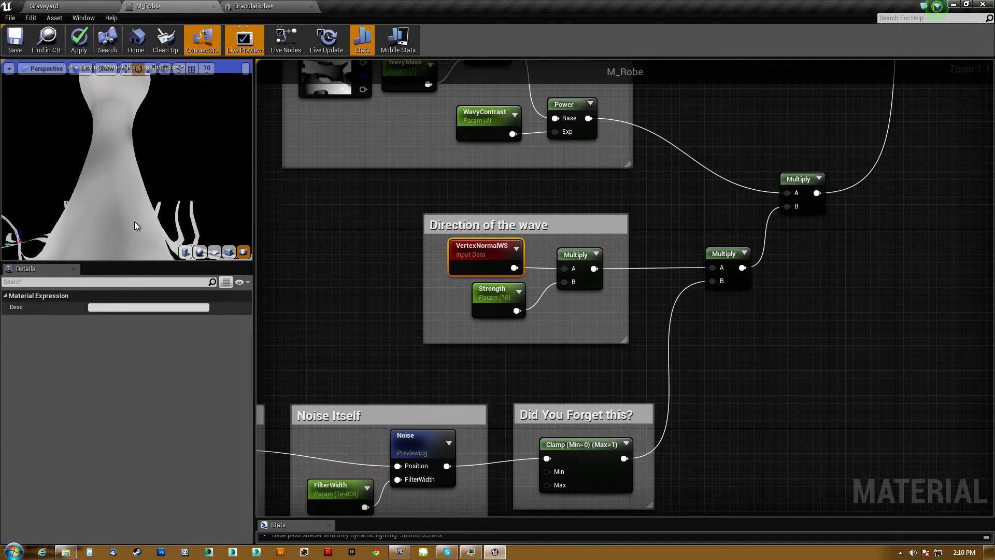
left_click_drag(482, 249, 489, 249)
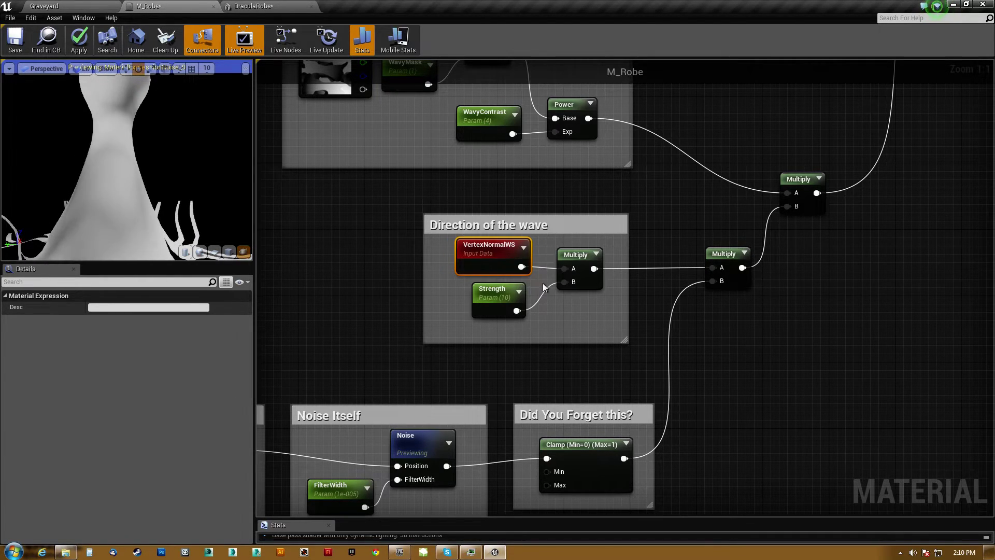
left_click_drag(505, 289, 506, 294)
left_click(580, 254)
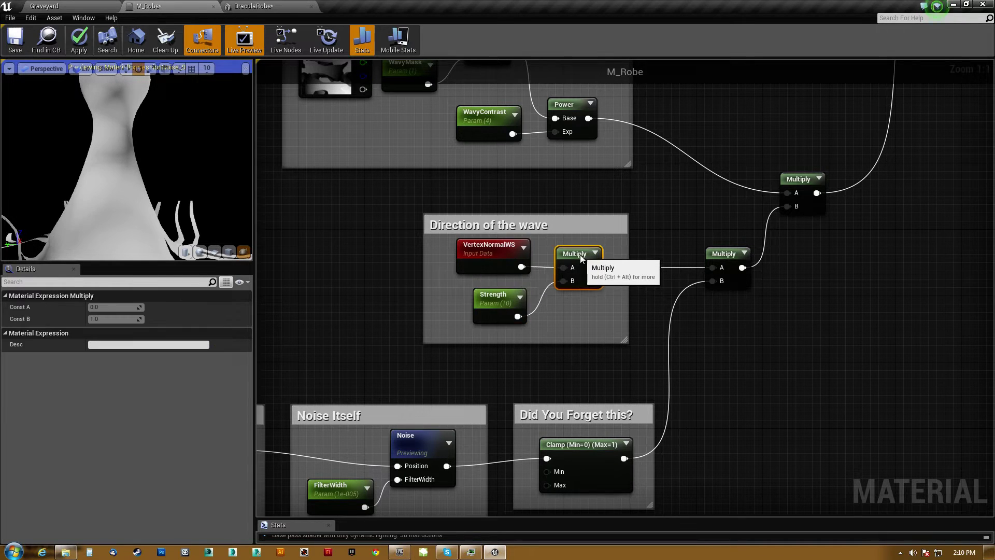
- Trace how the clamped noise and wave direction groups are multiplied together and combined with the TextureBasedMask group
right_click_drag(706, 371, 789, 234)
scroll(789, 234, "down", 3)
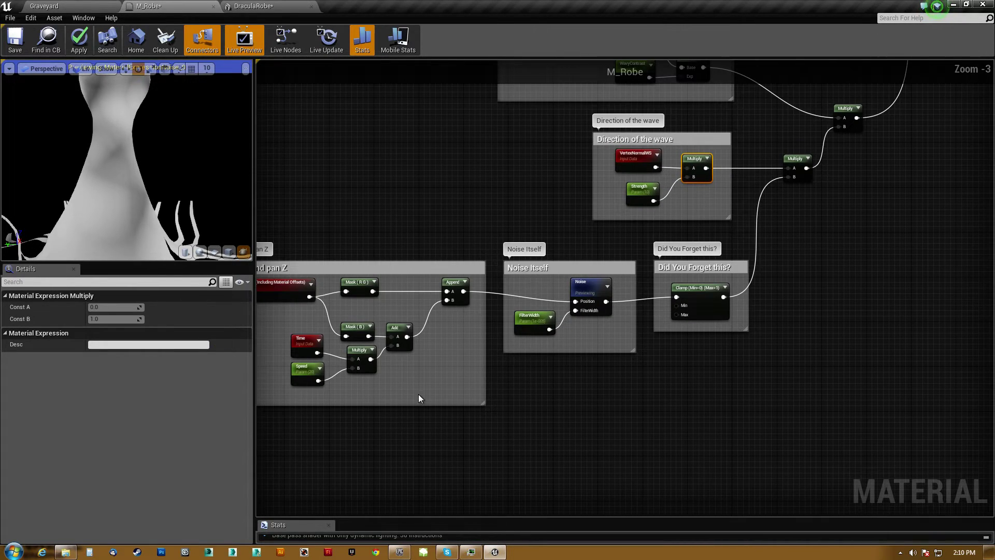
left_click_drag(358, 431, 796, 246)
right_click_drag(796, 246, 616, 366)
scroll(731, 256, "up", 3)
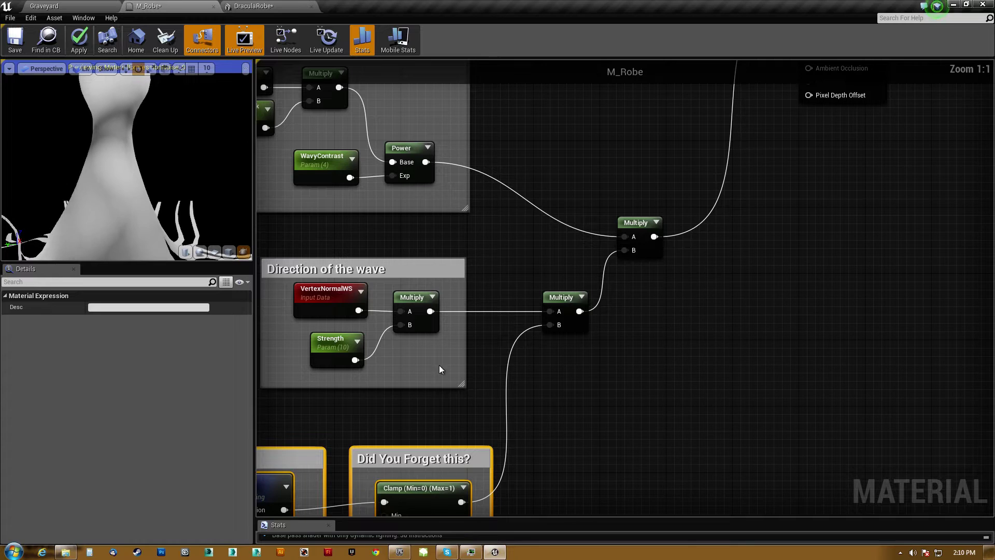
right_click_drag(439, 366, 536, 383)
left_click_drag(347, 421, 598, 245)
right_click_drag(631, 269, 700, 282)
scroll(700, 282, "down", 4)
left_click_drag(814, 464, 475, 283)
right_click_drag(520, 314, 468, 372)
scroll(532, 288, "up", 4)
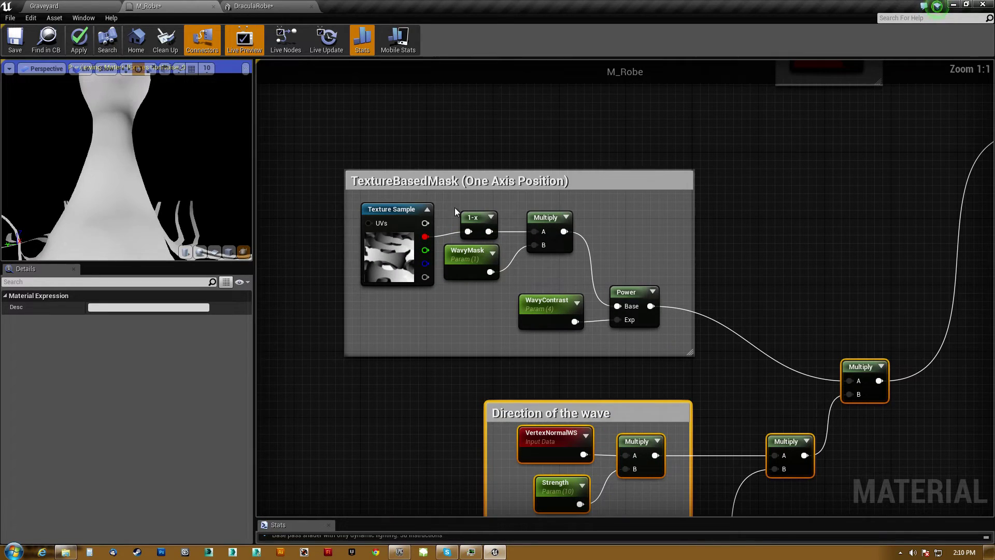
left_click(445, 181)
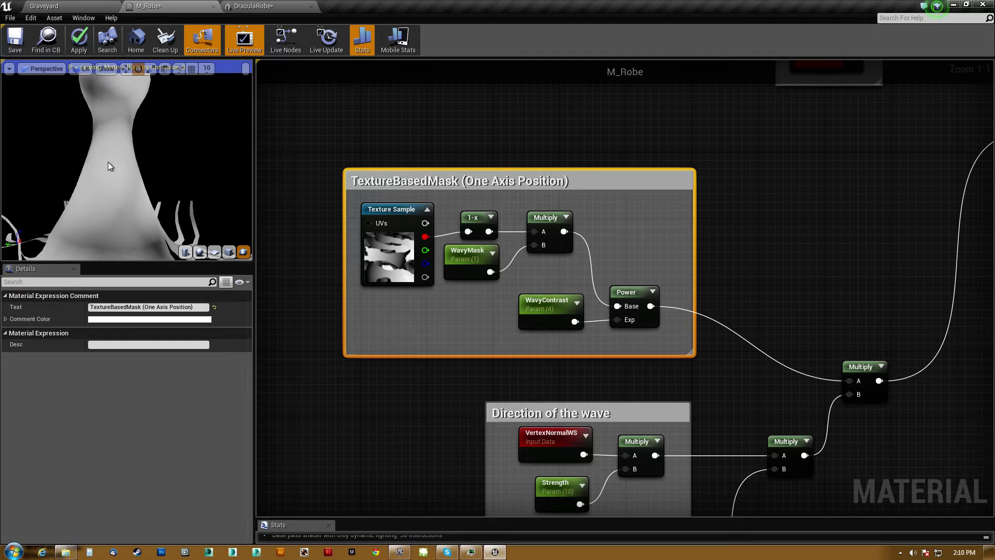
- Follow the final Multiply to World Position Offset and stop previewing the Noise node so the robe shows the full material
right_click_drag(797, 229, 606, 238)
scroll(596, 245, "down", 2)
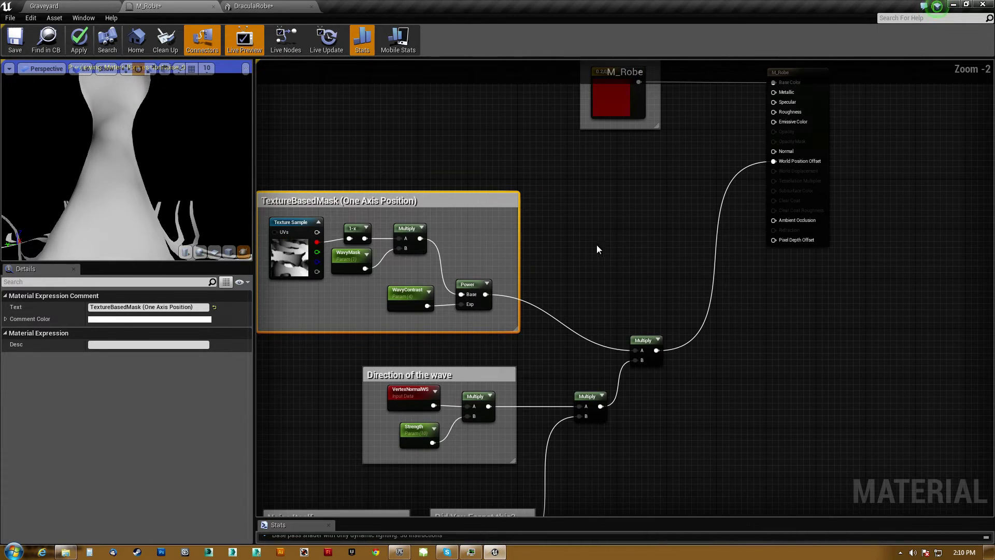
right_click_drag(504, 360, 659, 225)
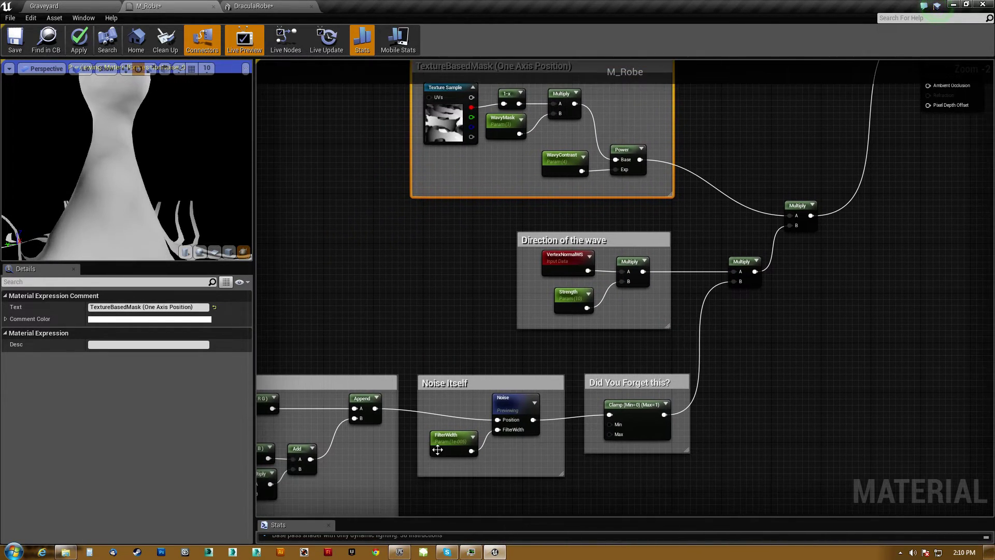
right_click(512, 405)
left_click(567, 249)
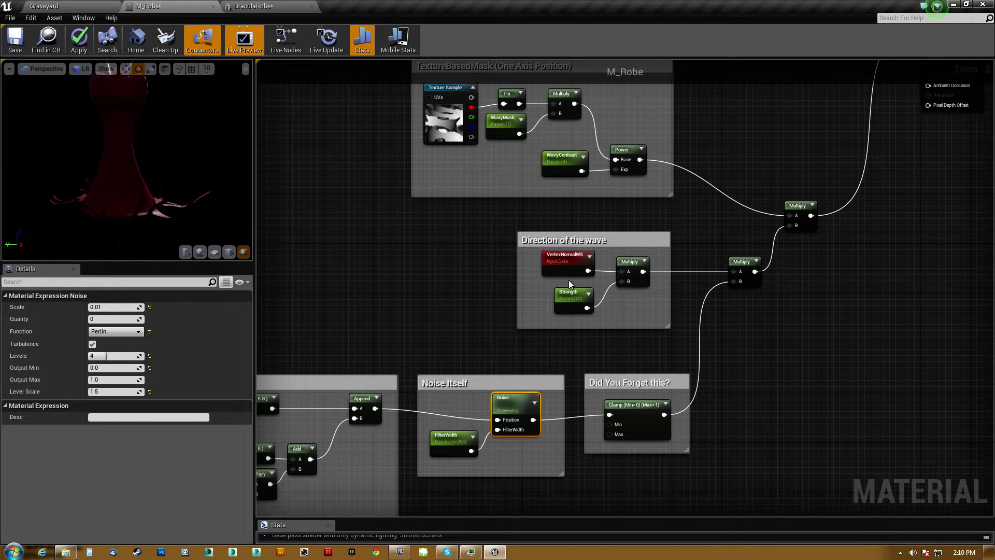
- Set the WavyContrast parameter's default value to 1.0 in the TextureBasedMask group
right_click_drag(462, 258, 462, 332)
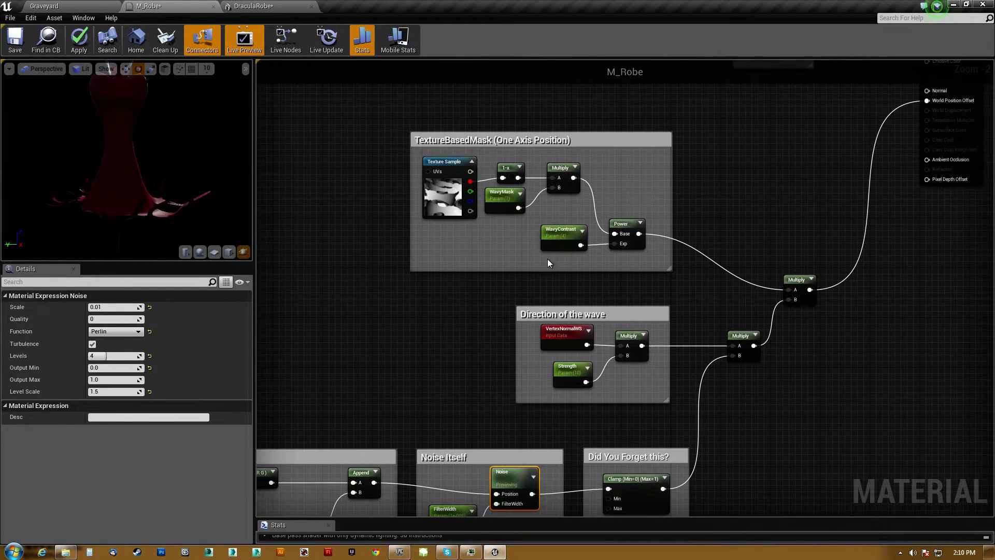
scroll(548, 263, "up", 2)
left_click(568, 234)
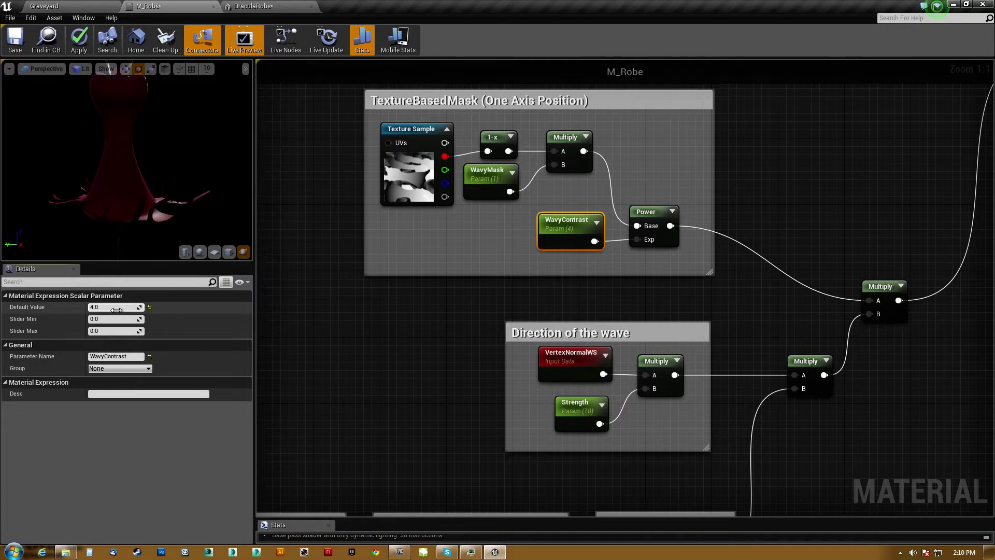
left_click_drag(116, 309, 107, 310)
left_click(440, 336)
- Examine the robe's waving from several distances and angles around the collar and hem, and widen the preview viewport
middle_click_drag(114, 176, 62, 94)
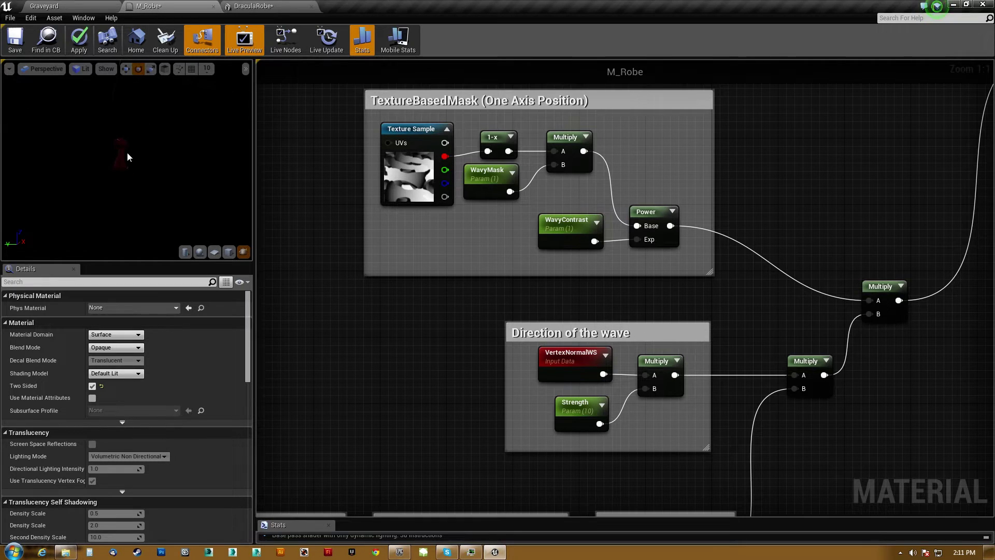
right_click_drag(125, 178, 126, 138)
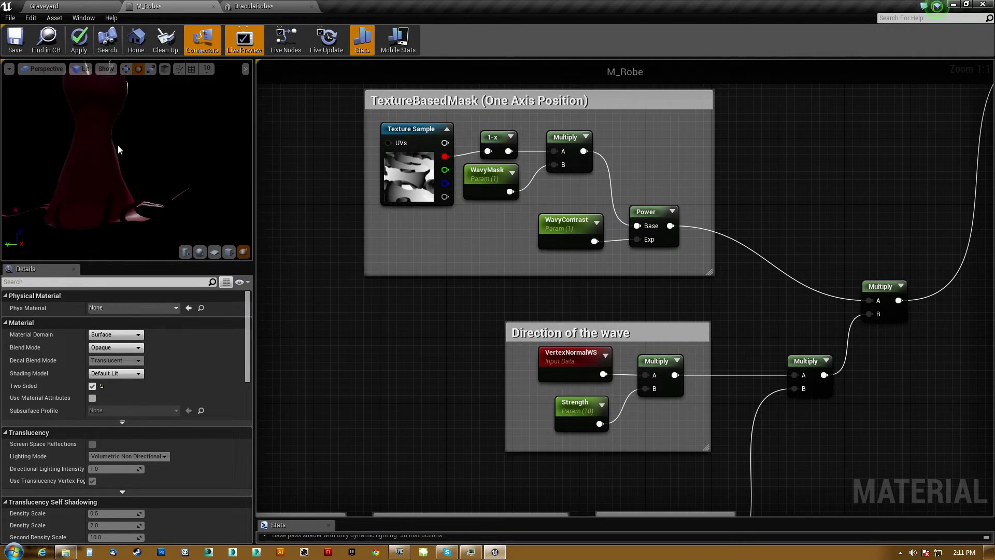
middle_click_drag(118, 149, 152, 204)
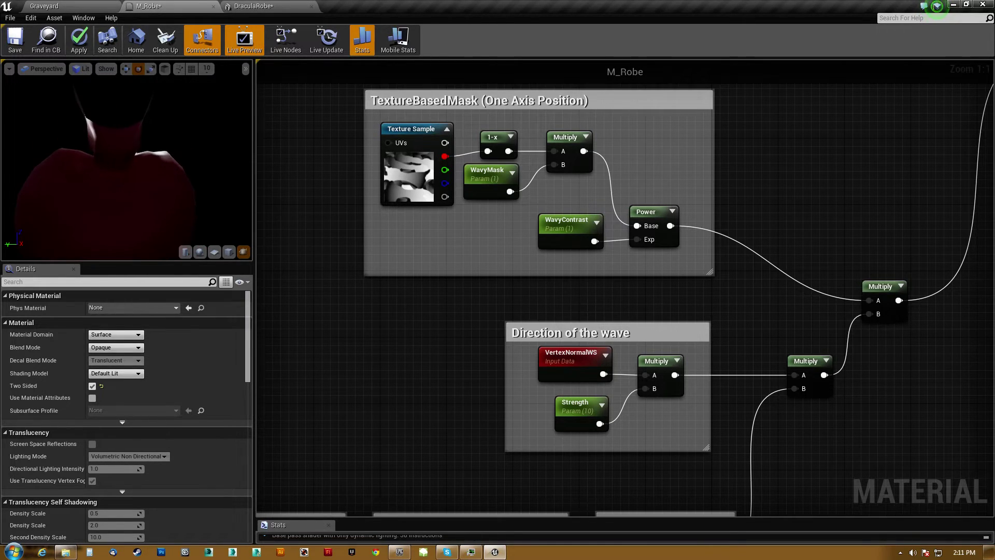
right_click_drag(115, 132, 115, 96)
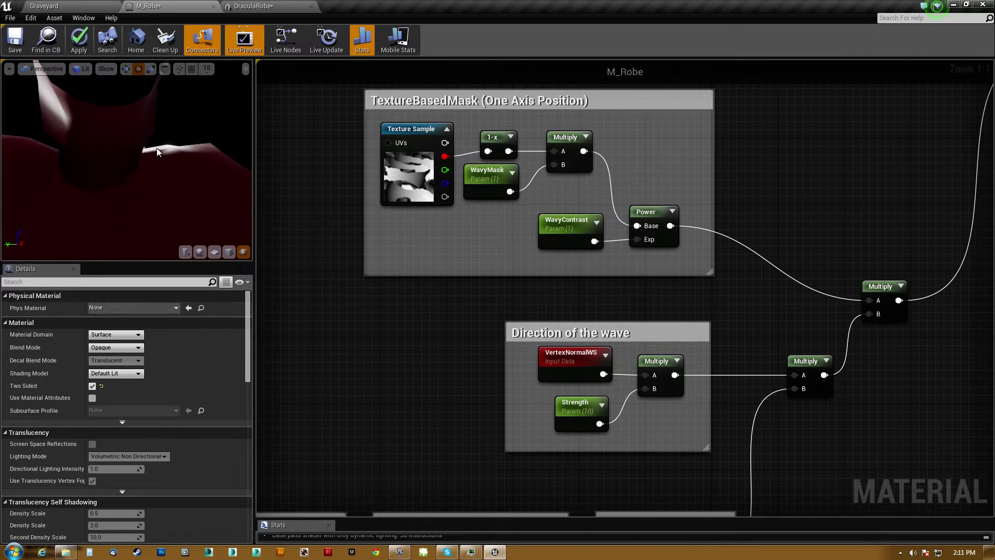
left_click_drag(141, 199, 167, 222)
right_click_drag(141, 199, 141, 200)
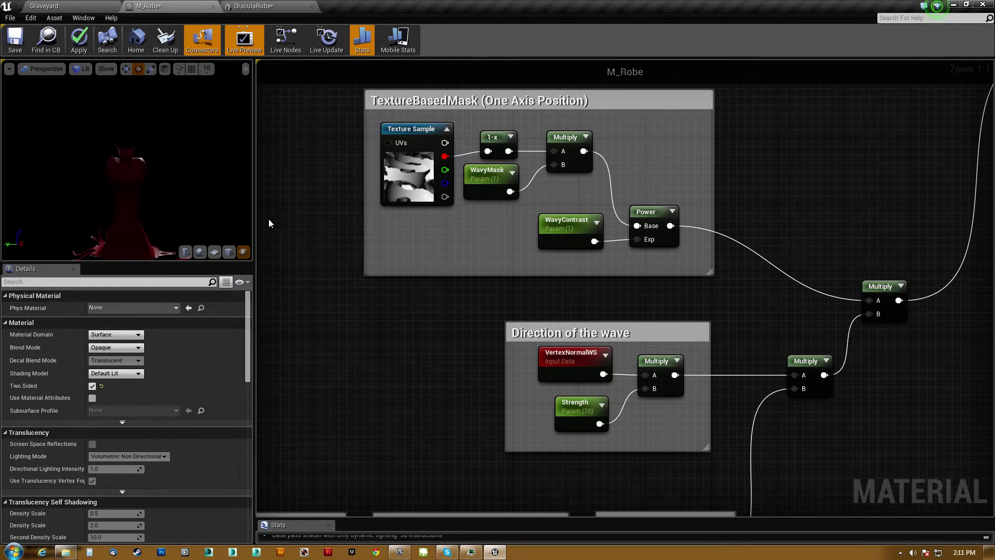
left_click_drag(253, 216, 285, 215)
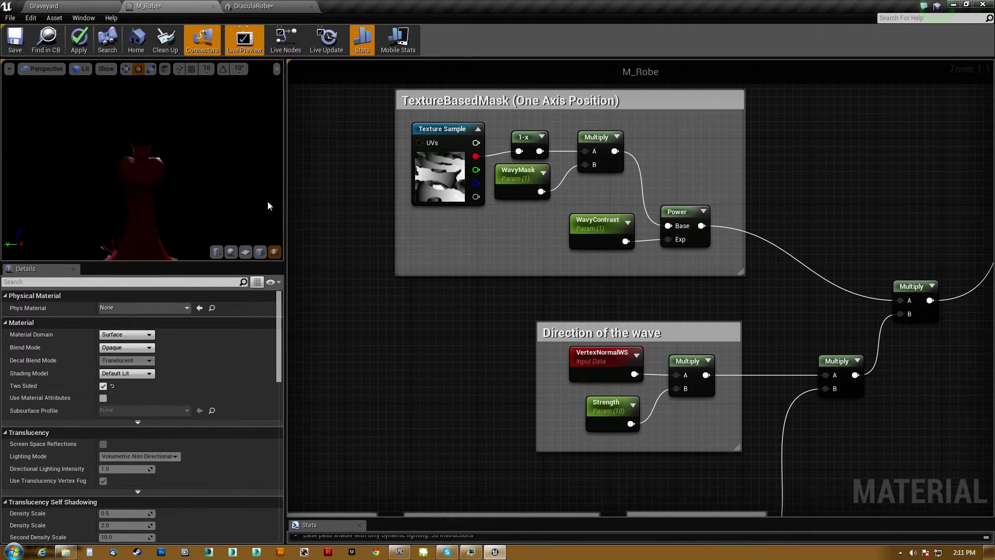
- Set the WavyContrast parameter's default value to 4 in the TextureBasedMask group
left_click(523, 175)
left_click(604, 223)
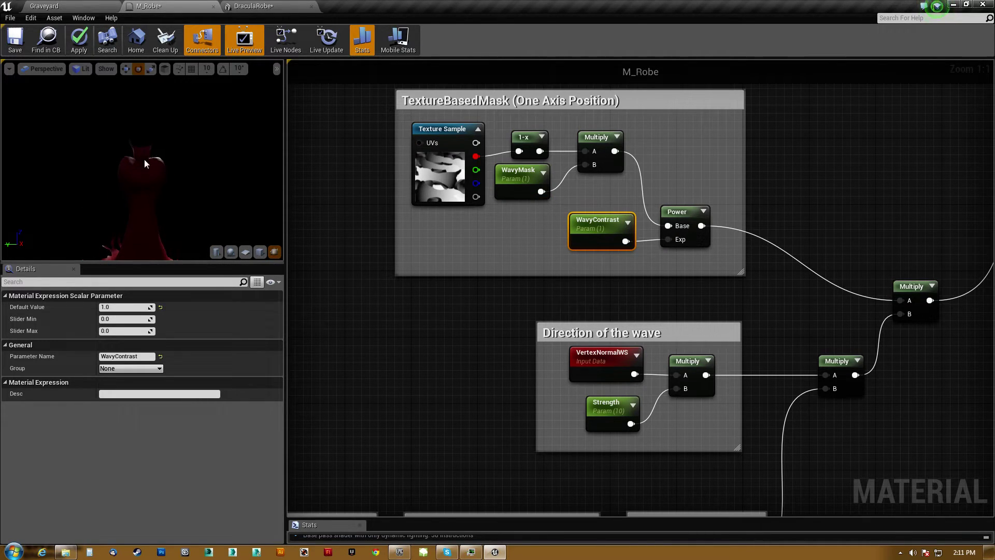
double_click(598, 227)
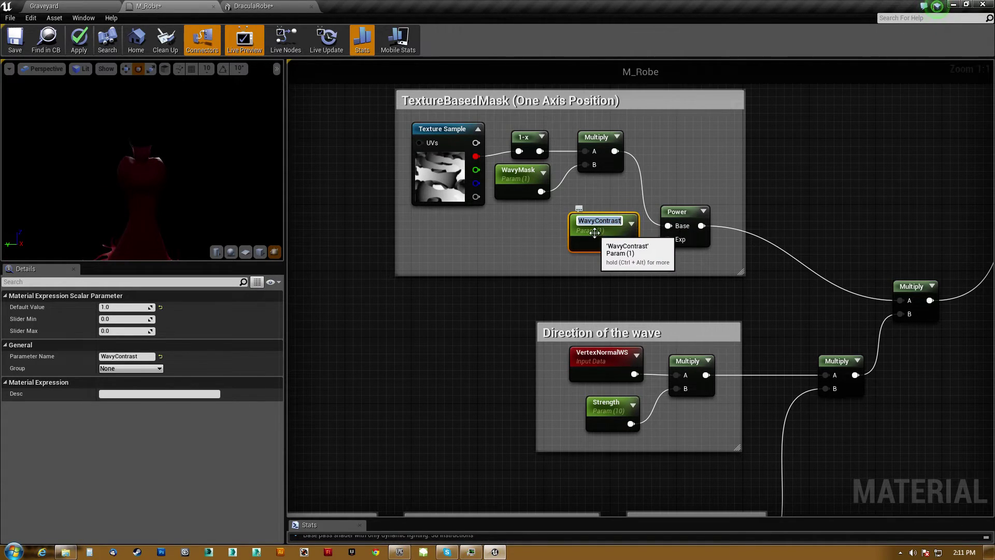
left_click(595, 233)
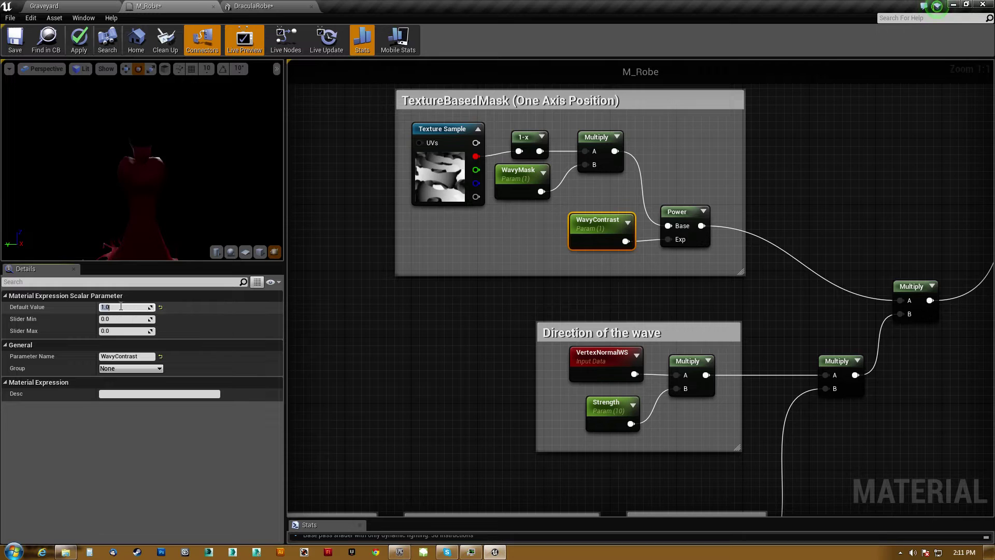
type("4")
key("Return")
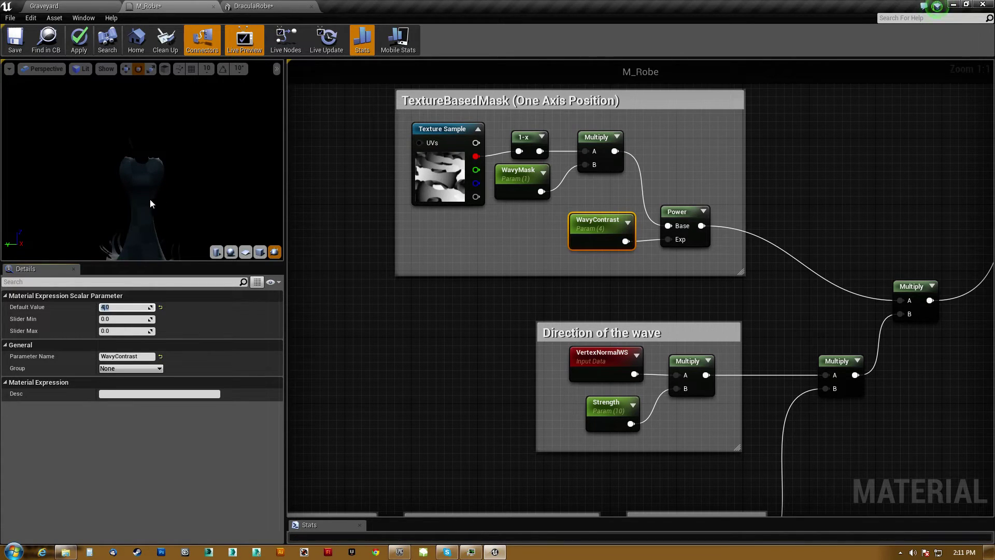
- Examine how the robe waves at the collar, body and hem from several distances and angles
middle_click_drag(150, 199, 152, 145)
middle_click_drag(147, 184, 148, 195)
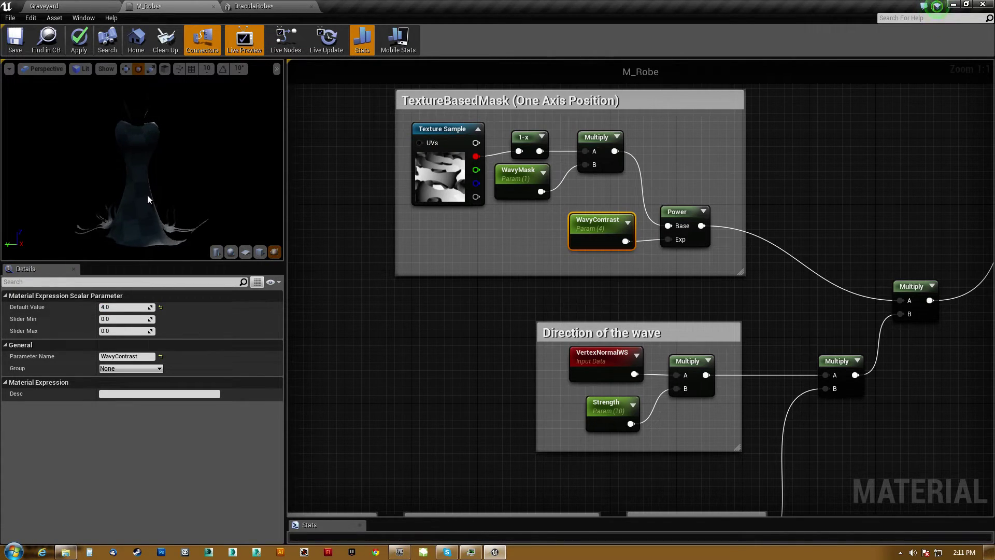
mouse_move(147, 195)
right_mouse_down()
mouse_move(147, 237)
mouse_move(146, 199)
right_mouse_up()
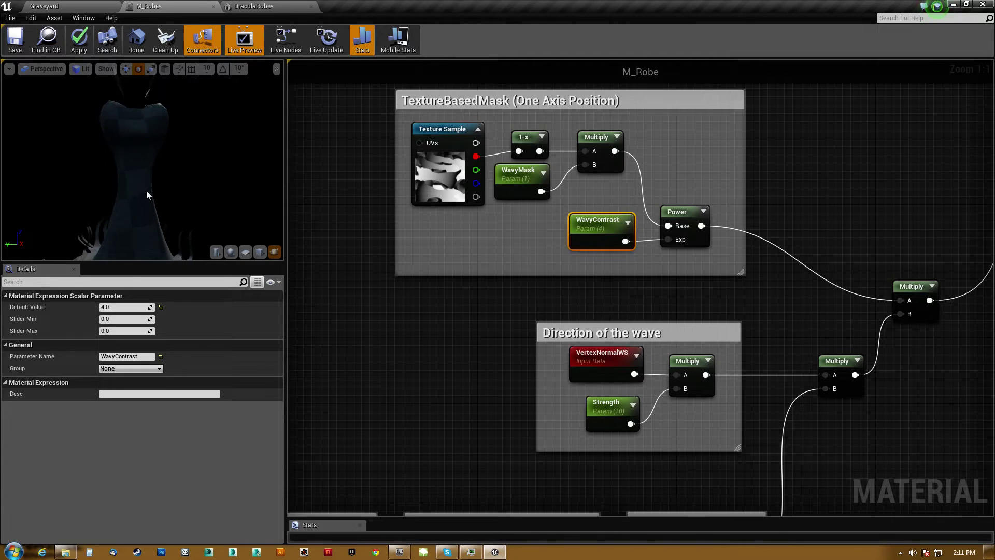
left_click_drag(147, 191, 125, 191)
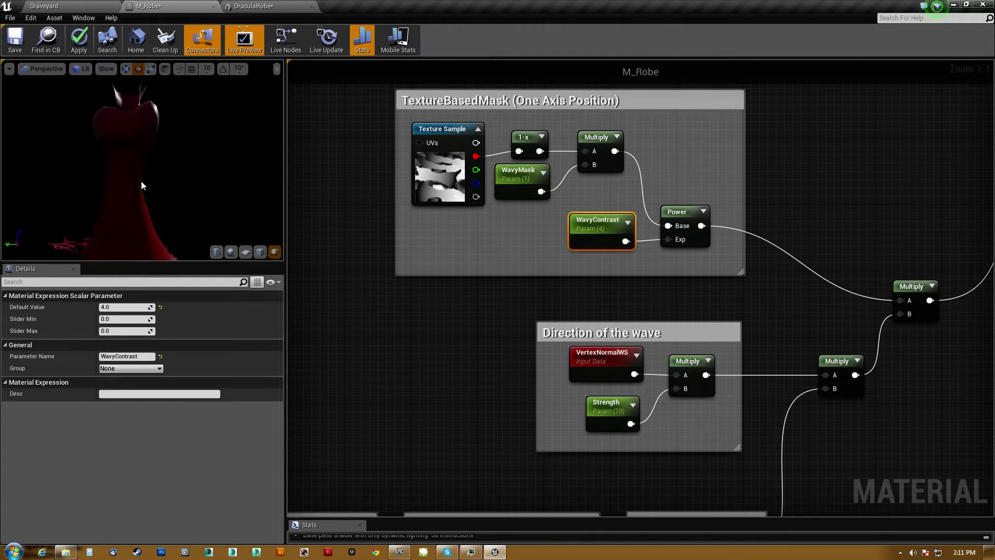
mouse_move(139, 190)
middle_mouse_down()
mouse_move(139, 155)
mouse_move(136, 184)
middle_mouse_up()
right_click_drag(135, 184, 135, 220)
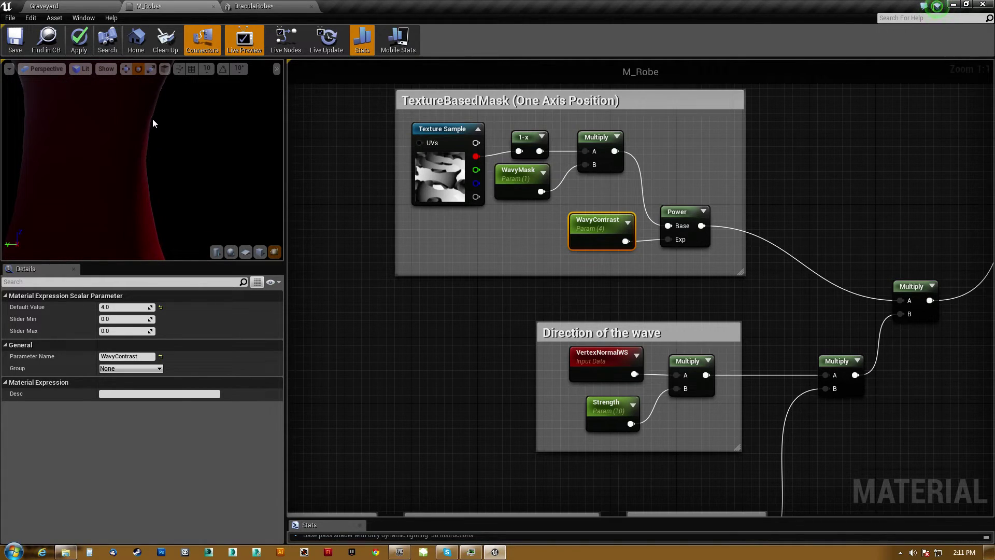
left_click_drag(155, 124, 127, 124)
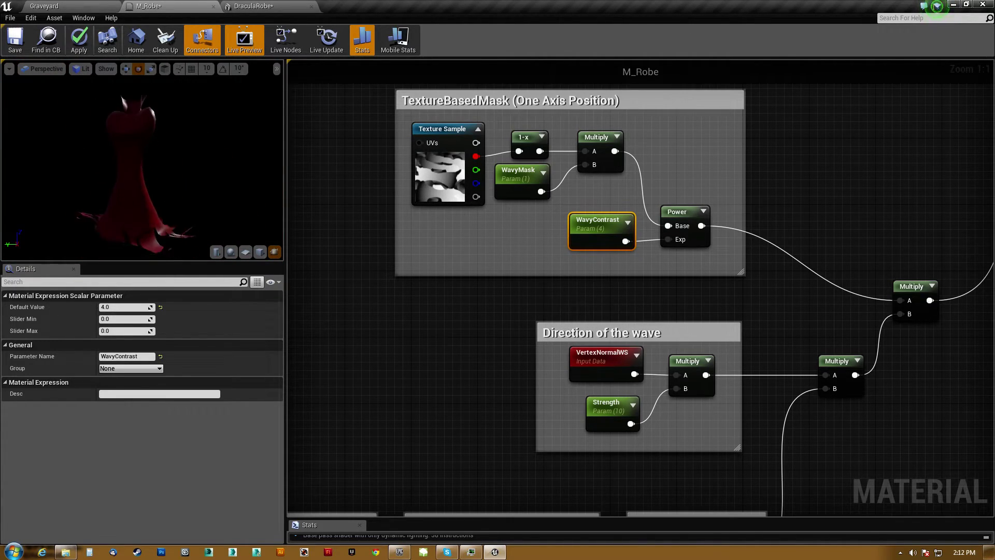
- Set the Strength parameter's default value to 50 in the Direction of the wave group and check the robe's hem
left_click(612, 404)
left_click(140, 307)
type("50")
key("Return")
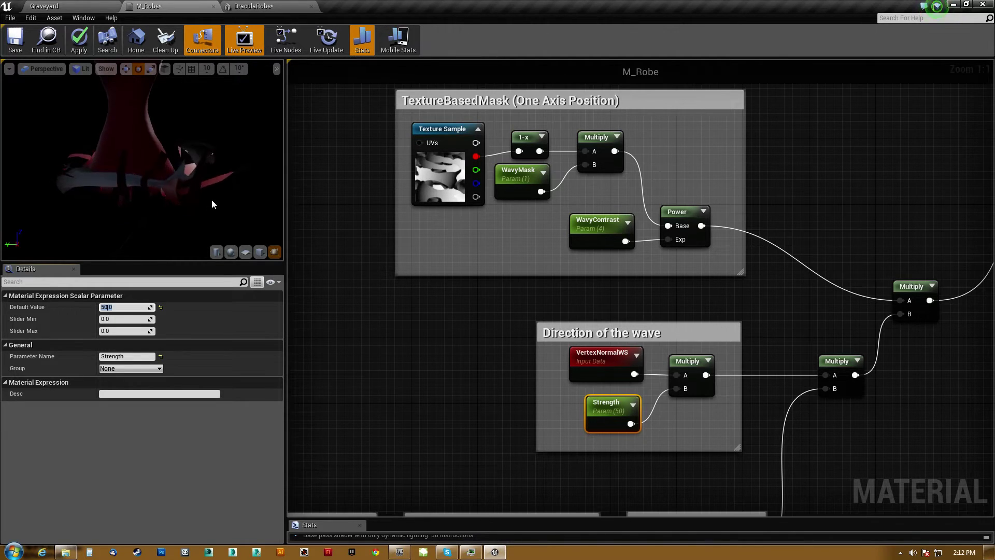
mouse_move(211, 200)
left_mouse_down()
mouse_move(192, 218)
mouse_move(223, 197)
left_mouse_up()
left_click_drag(238, 169, 191, 169)
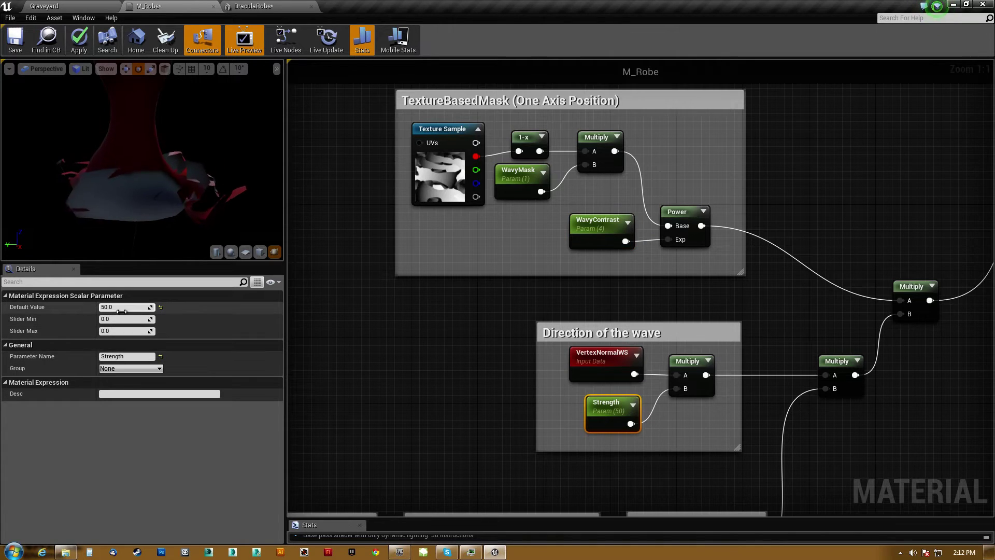
- Set the Strength parameter's default value to 4 and check the robe's lower part in the preview
type("4")
key("Return")
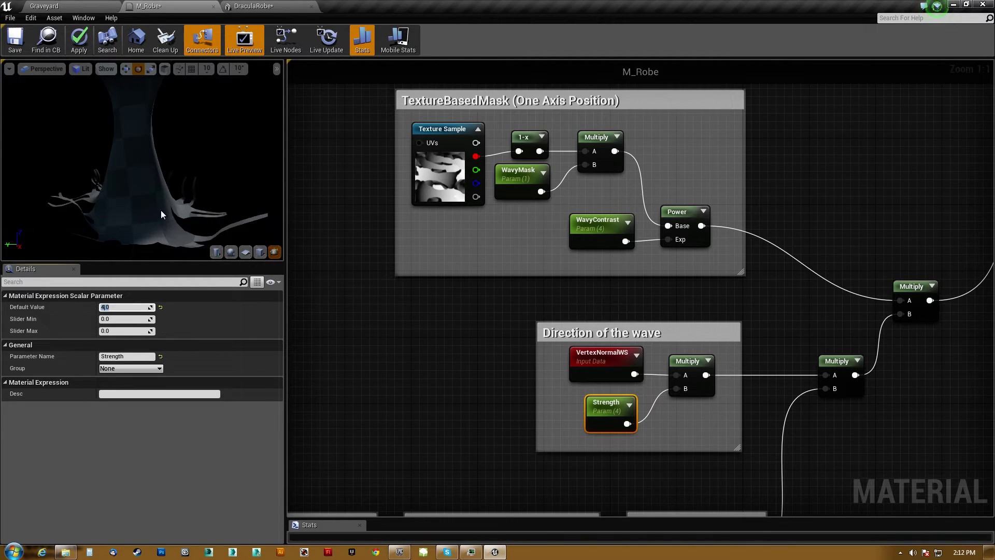
left_click_drag(194, 178, 202, 175)
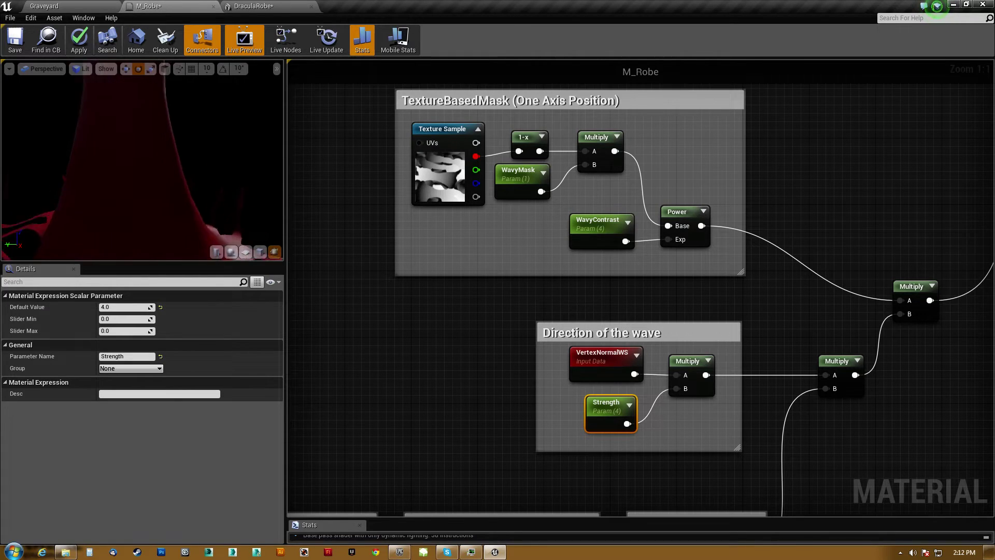
left_click_drag(200, 190, 166, 199)
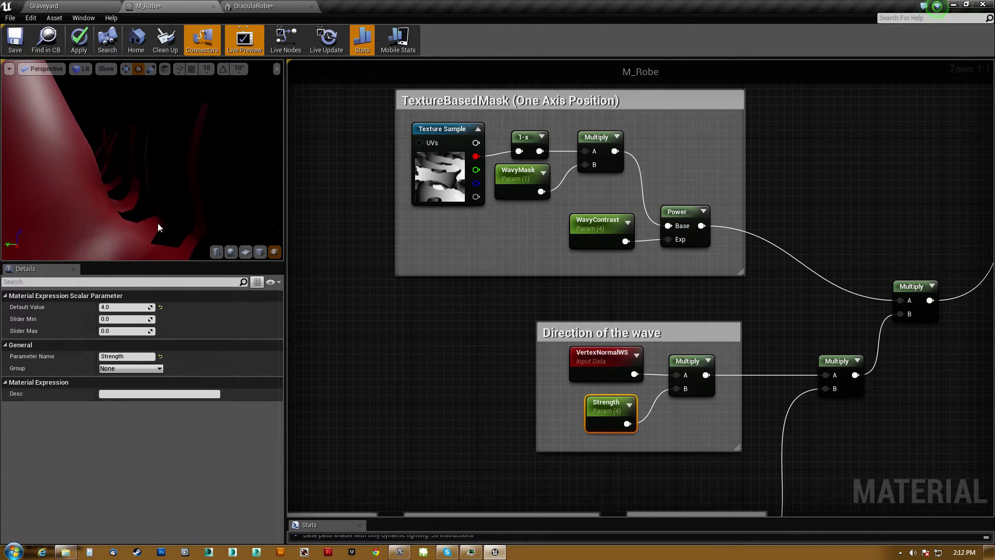
- Examine the waving strands along the robe's hem up close and from all around
left_click_drag(157, 223, 68, 218)
left_click_drag(142, 207, 68, 207)
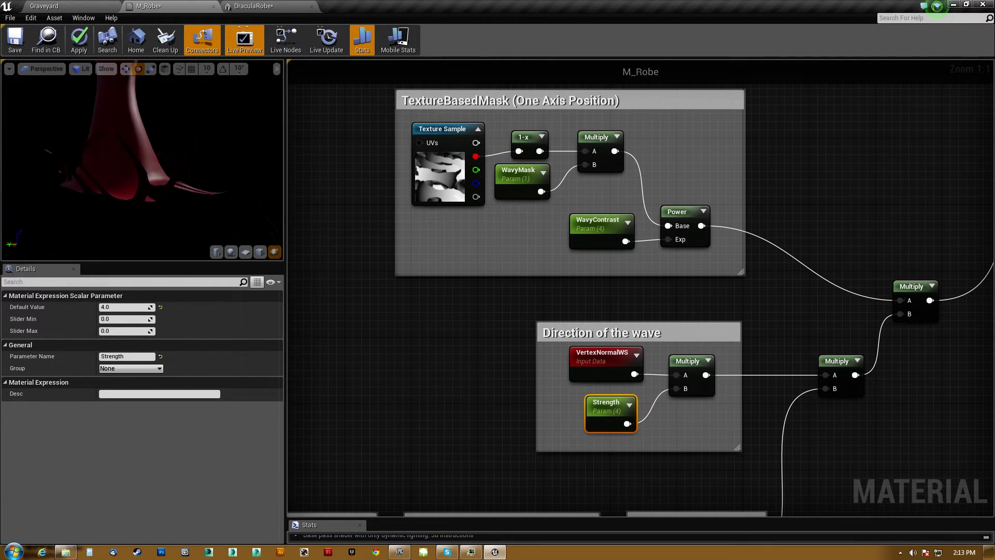
left_click_drag(142, 181, 88, 203)
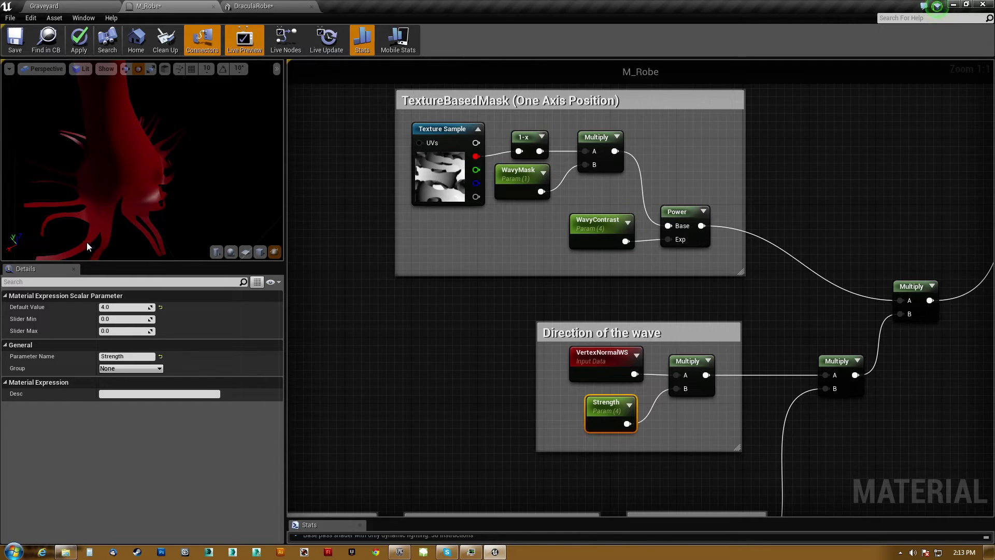
left_click_drag(119, 195, 171, 187)
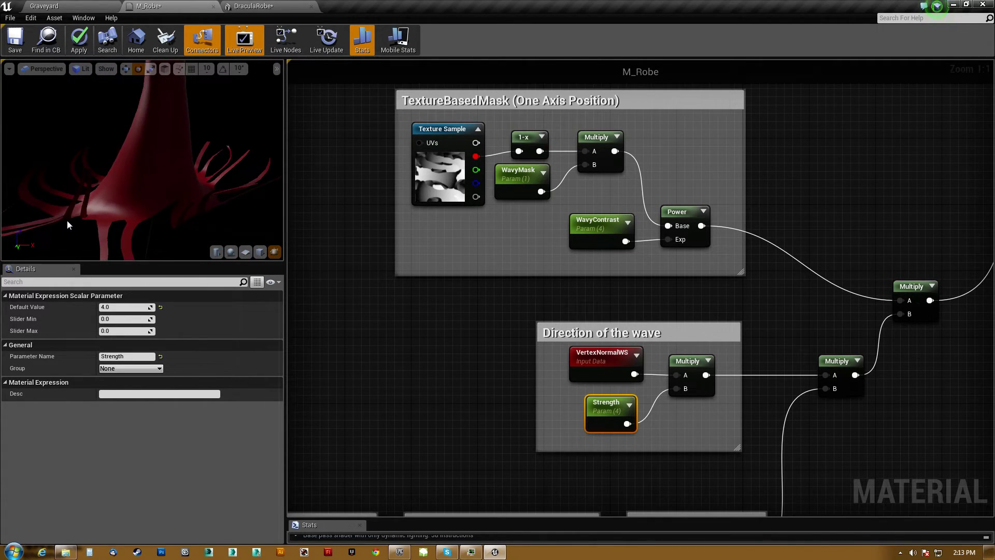
left_click_drag(66, 220, 115, 199)
right_click_drag(89, 192, 90, 145)
middle_click_drag(89, 192, 176, 191)
middle_click_drag(121, 206, 129, 201)
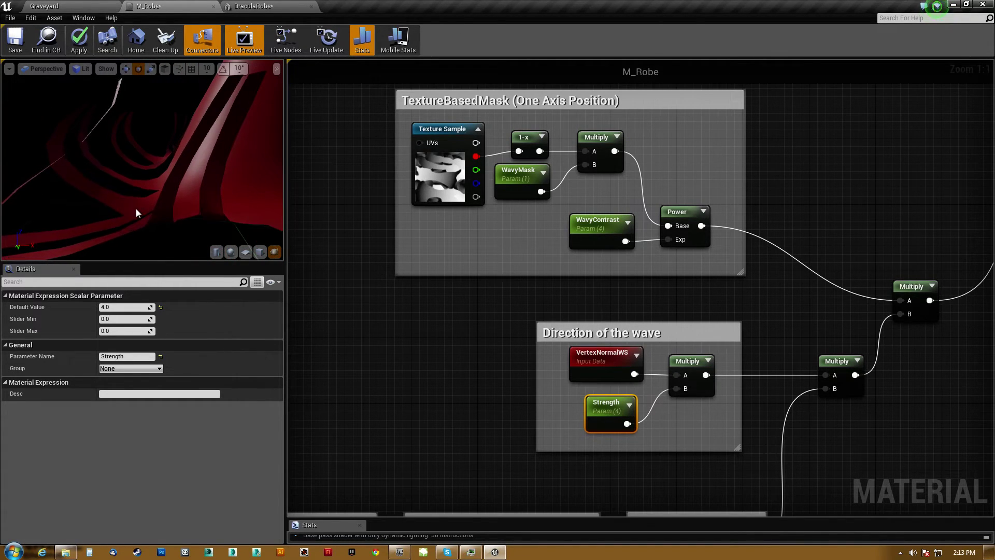
left_click_drag(136, 208, 106, 209)
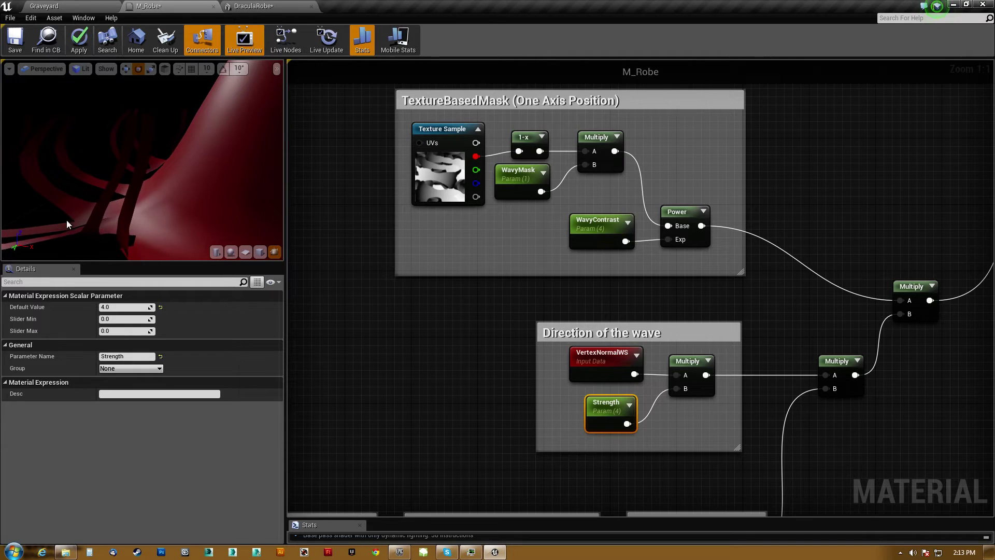
left_click_drag(105, 179, 197, 145)
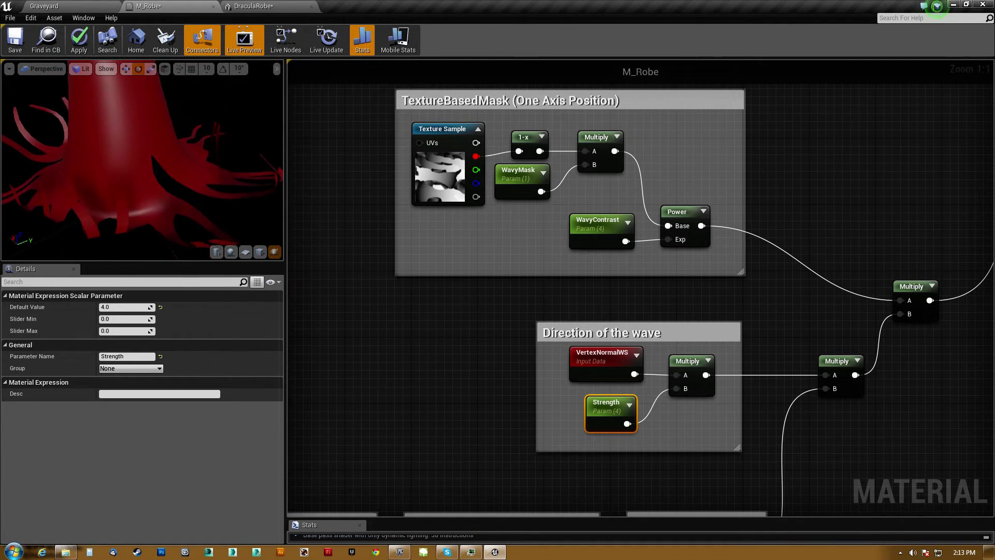
left_click_drag(258, 174, 169, 169)
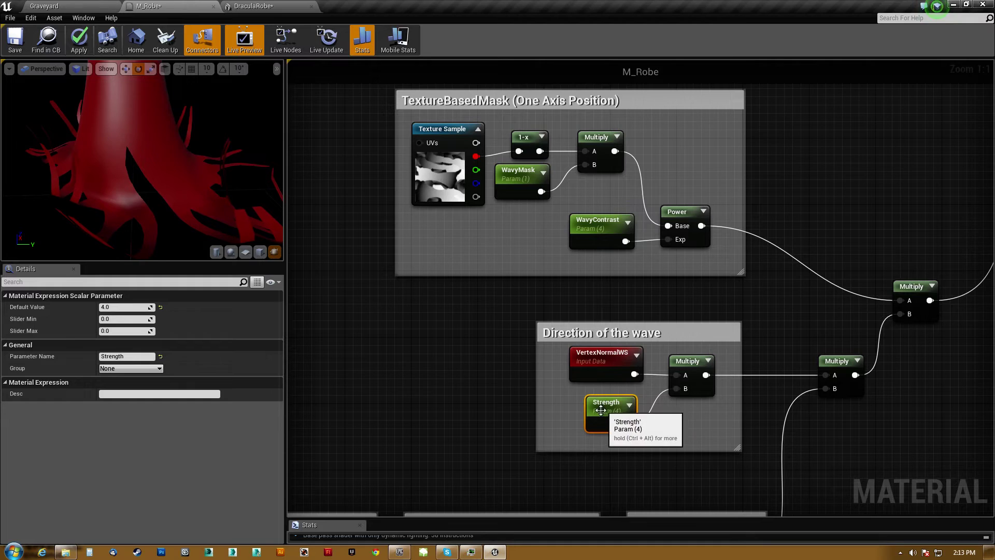
left_click_drag(158, 212, 33, 130)
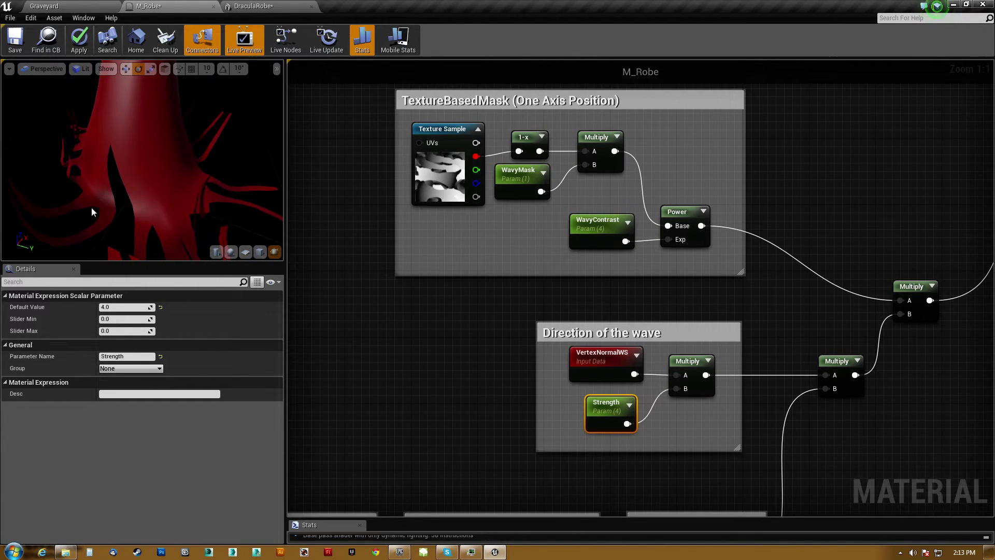
left_click_drag(82, 185, 119, 184)
- Select the VertexNormalWS node and inspect the direction in which the hem strands are pushed
left_click(591, 355)
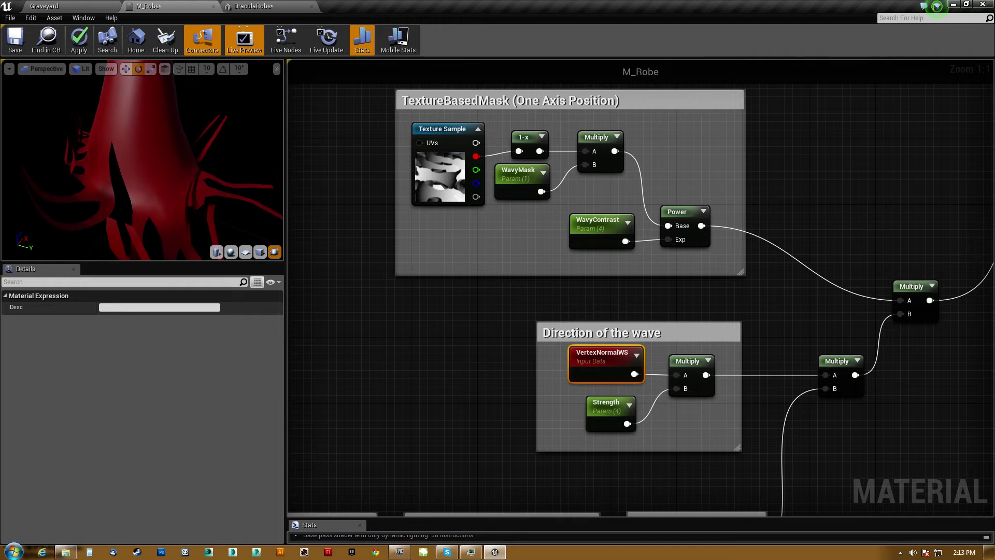
left_click_drag(45, 165, 46, 177)
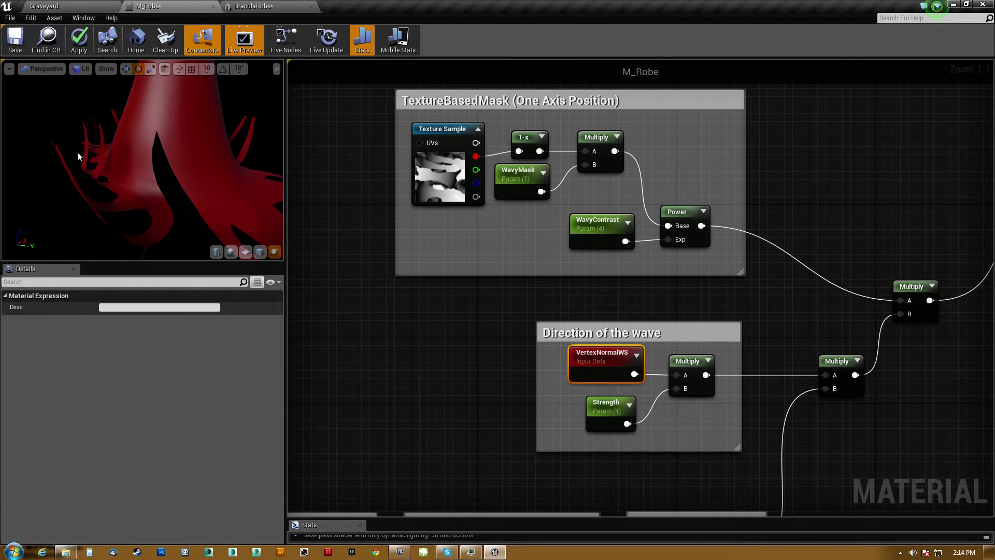
left_click_drag(76, 151, 114, 155)
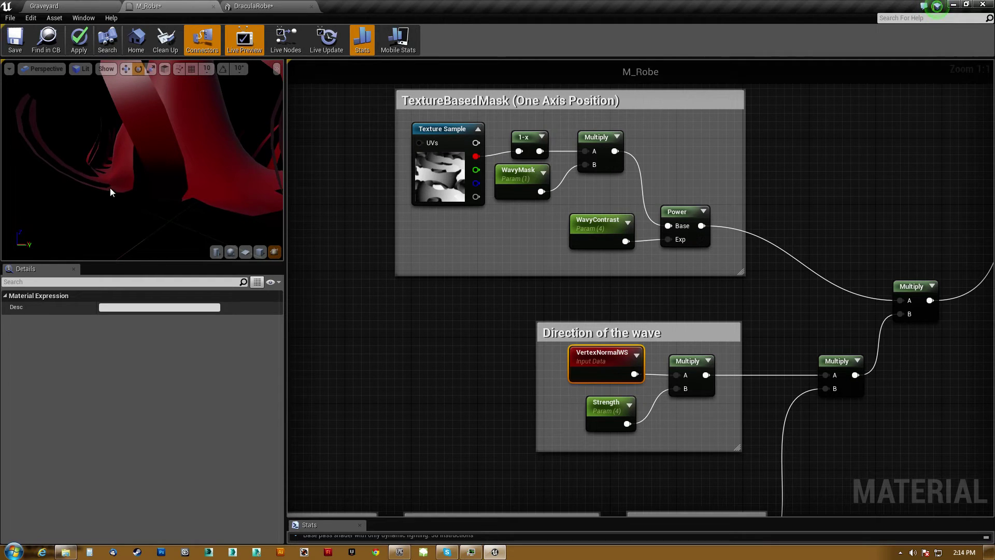
left_click_drag(111, 188, 114, 140)
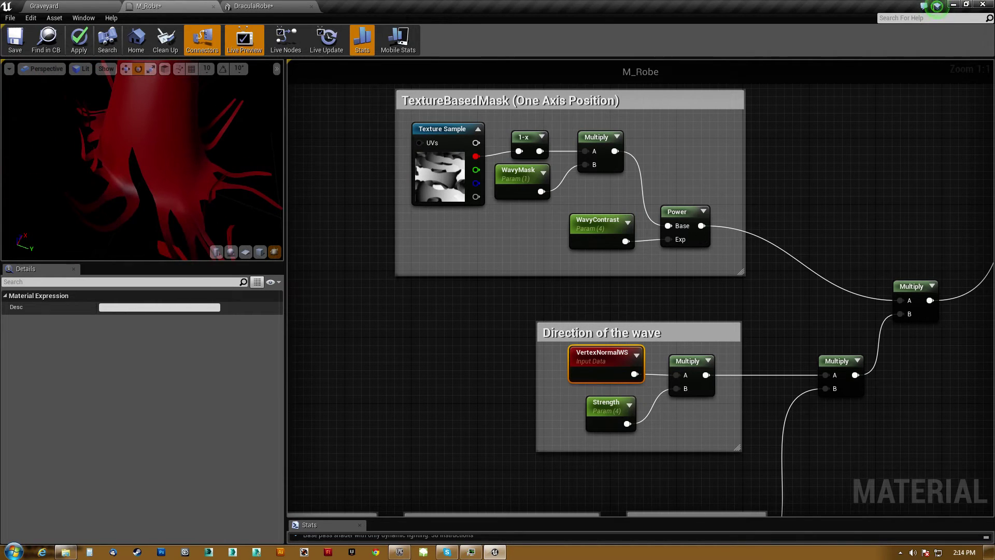
- Enlarge the preview viewport and examine the gaps and strands of the robe's hem in close-up and from the side
left_click_drag(284, 225, 722, 233)
left_click_drag(483, 262, 473, 484)
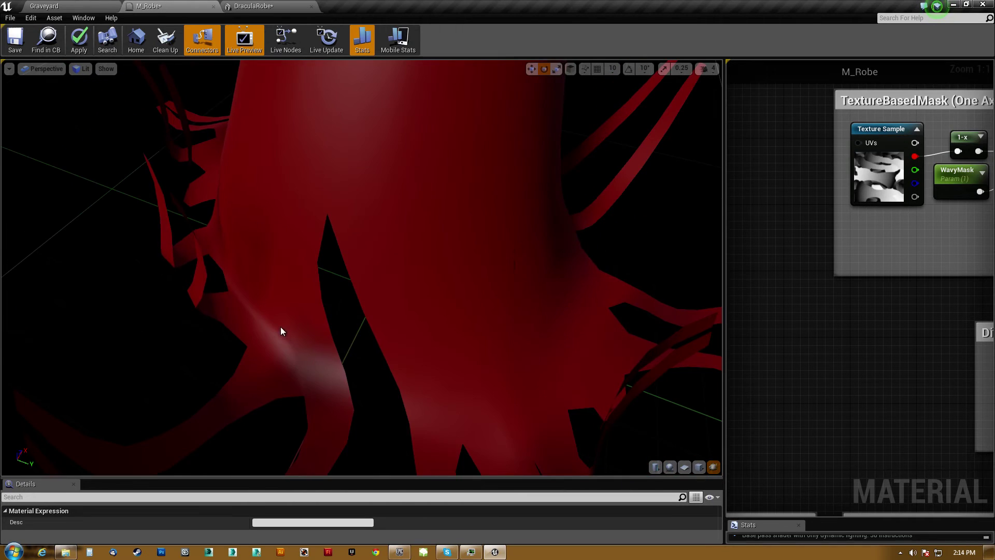
left_click_drag(281, 327, 539, 368)
mouse_move(288, 320)
right_mouse_down()
mouse_move(288, 233)
mouse_move(288, 319)
right_mouse_up()
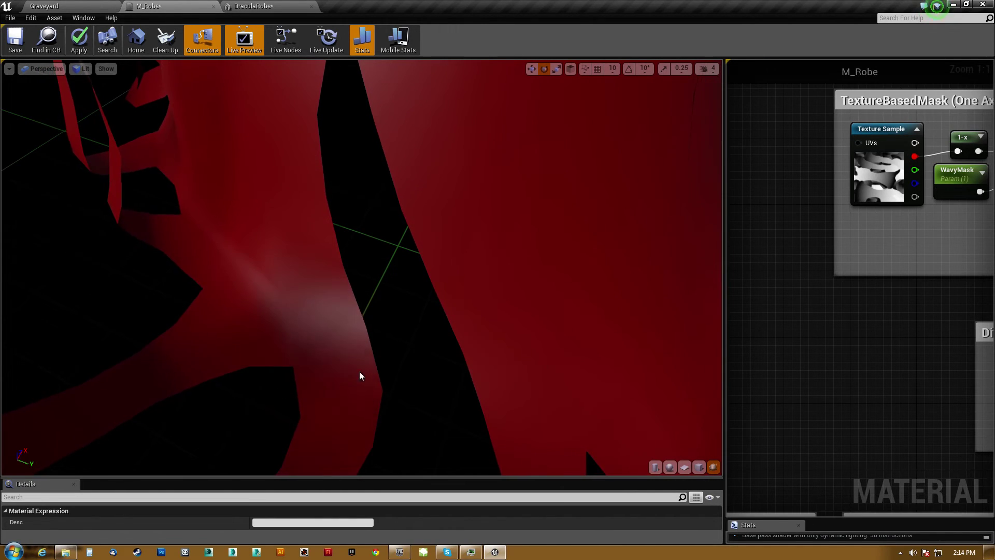
left_click_drag(342, 370, 214, 263)
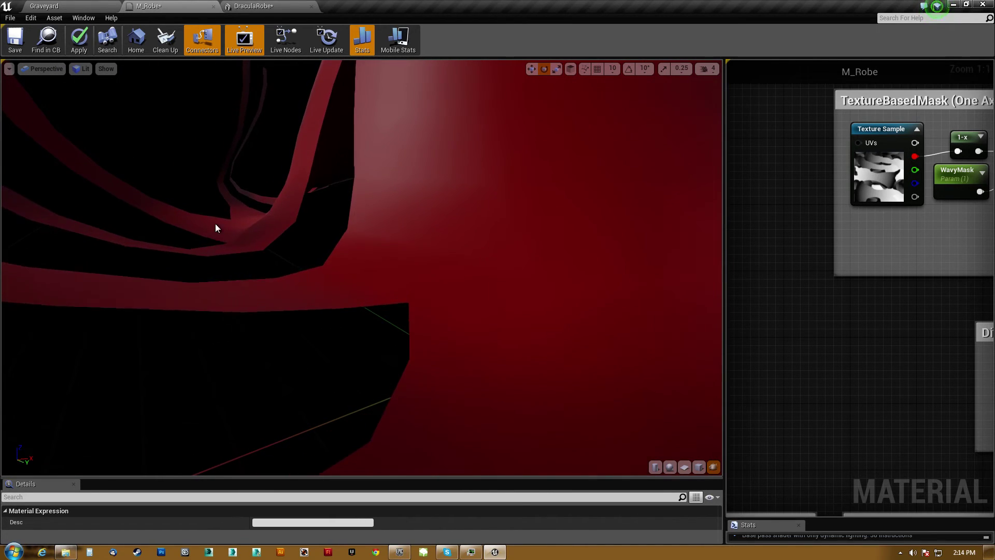
left_click_drag(251, 262, 729, 324)
right_click_drag(390, 362, 434, 335)
left_click_drag(434, 336, 111, 275)
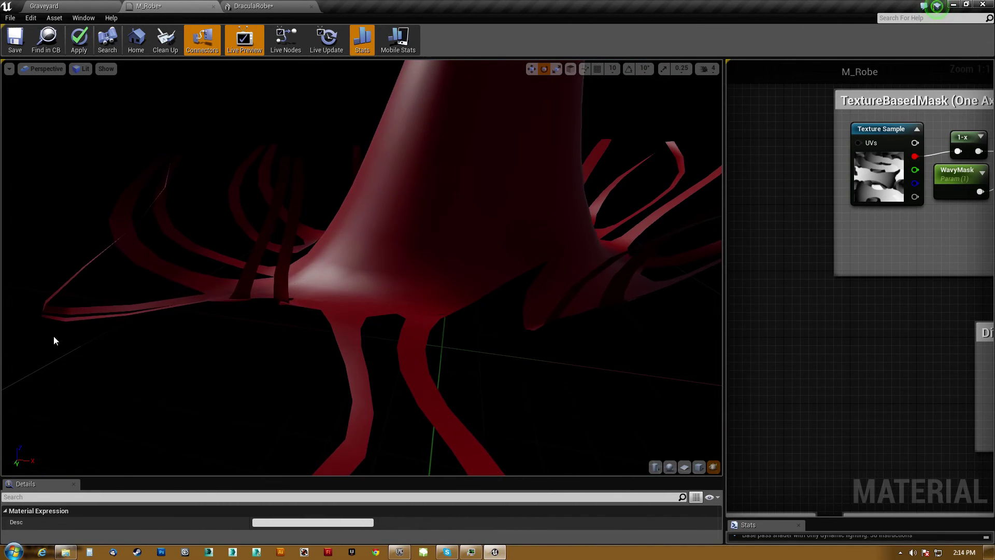
left_click_drag(363, 270, 548, 350)
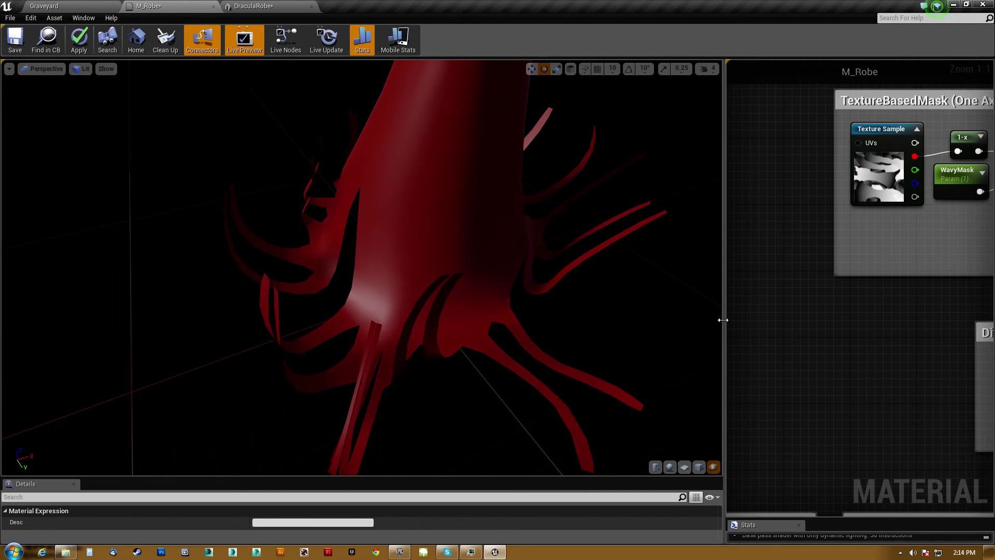
- Shrink the preview viewport to reveal more of the graph and show the Noise node's settings
left_click_drag(723, 320, 370, 320)
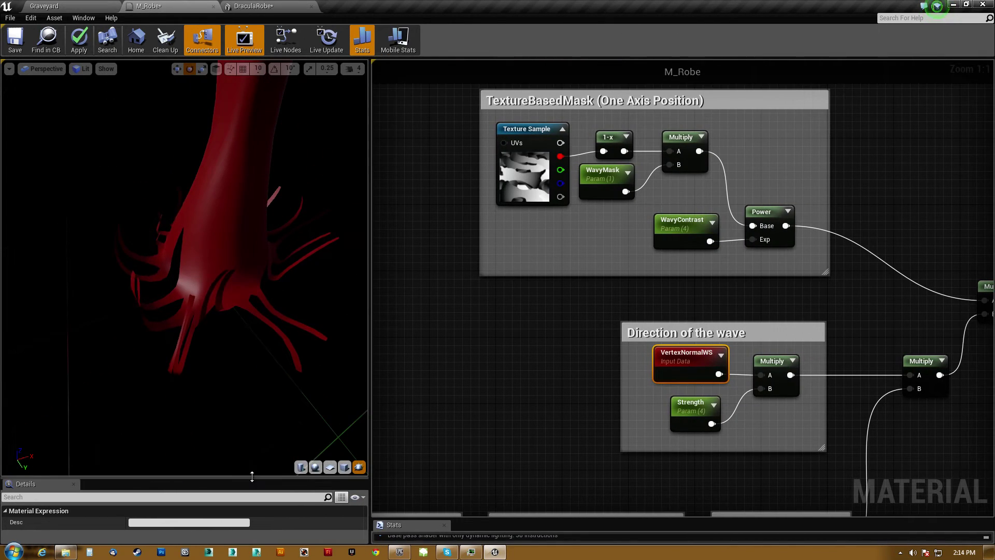
left_click_drag(252, 476, 252, 363)
right_click_drag(542, 392, 581, 150)
left_click(618, 300)
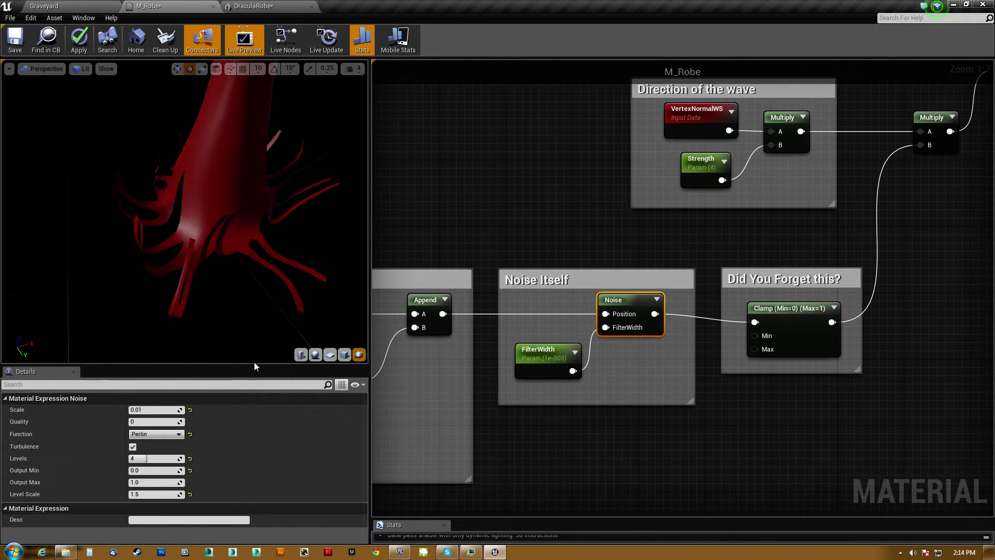
- Add an empty Texture Sample node below the Noise Itself group
right_click_drag(598, 252, 743, 245)
scroll(720, 293, "down", 1)
right_click_drag(758, 374, 664, 343)
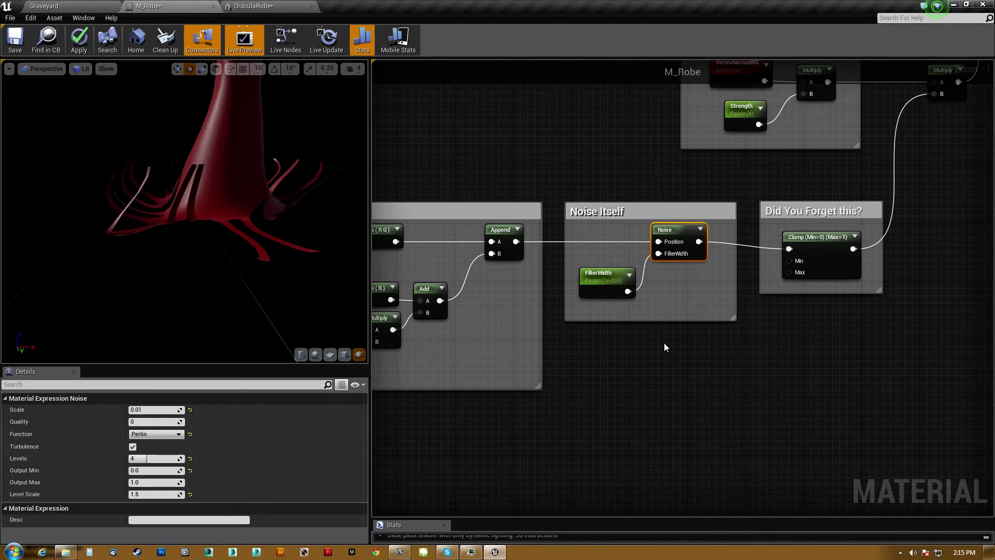
left_click(661, 357)
left_click(661, 358)
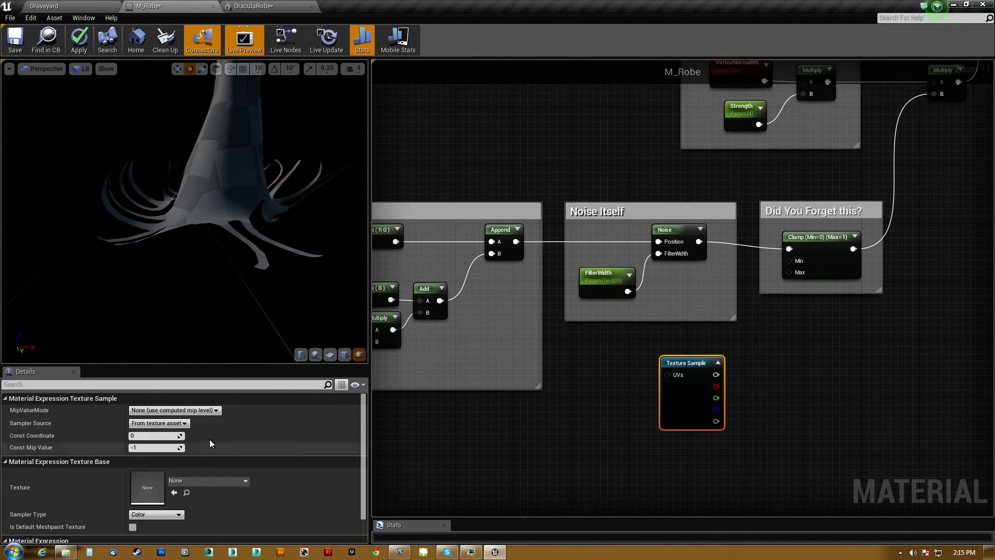
- Assign the T_Noise_01 texture to the Texture Sample node and convert the node to a parameter
left_click(195, 481)
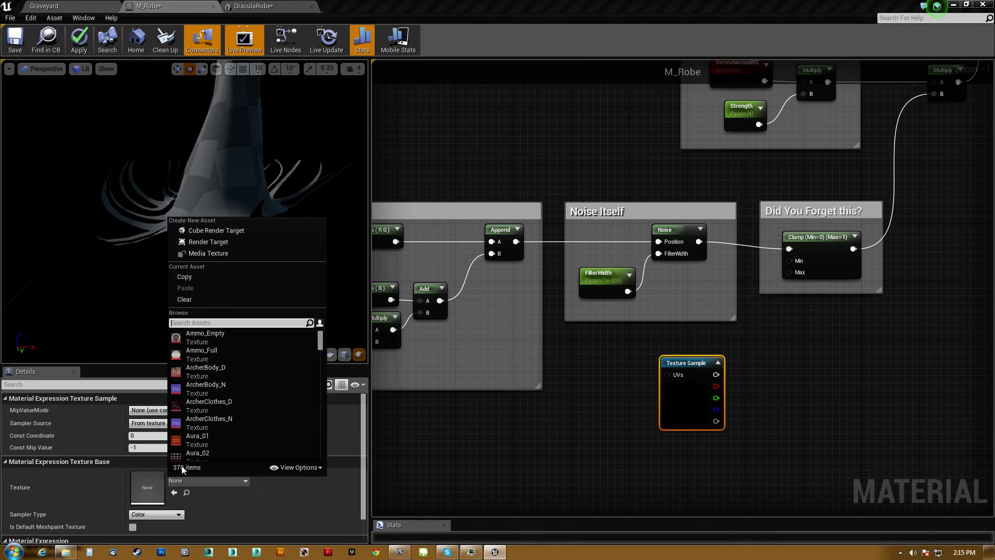
type("noise")
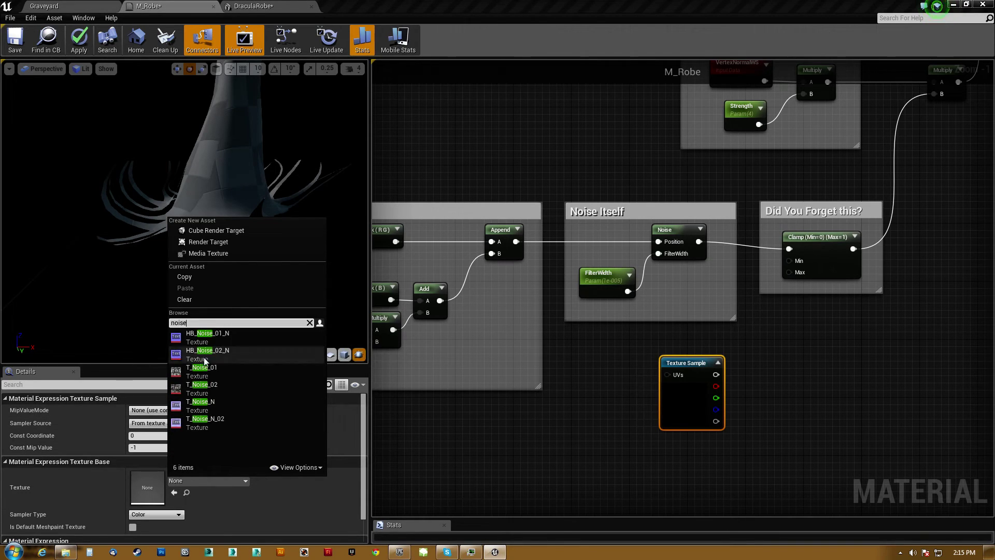
left_click(206, 369)
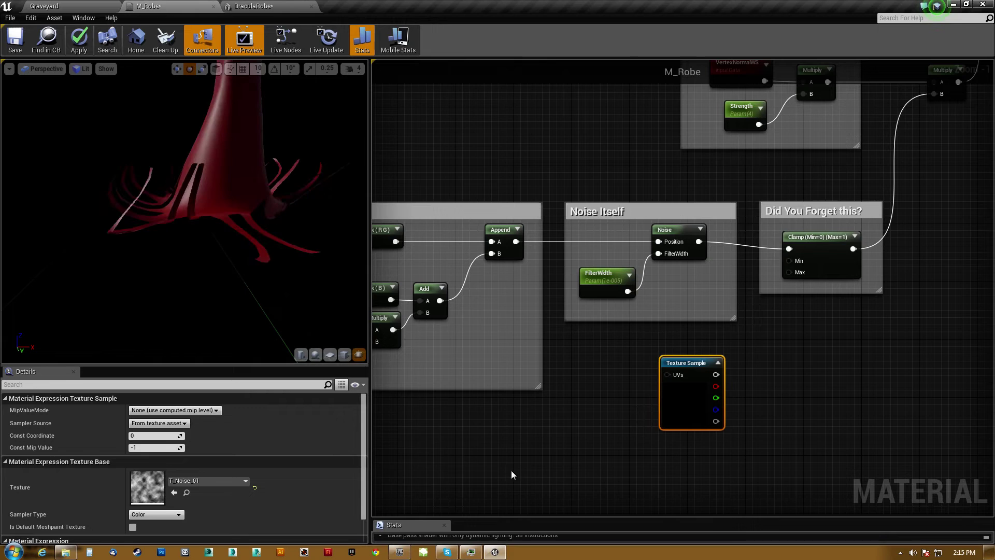
right_click(684, 399)
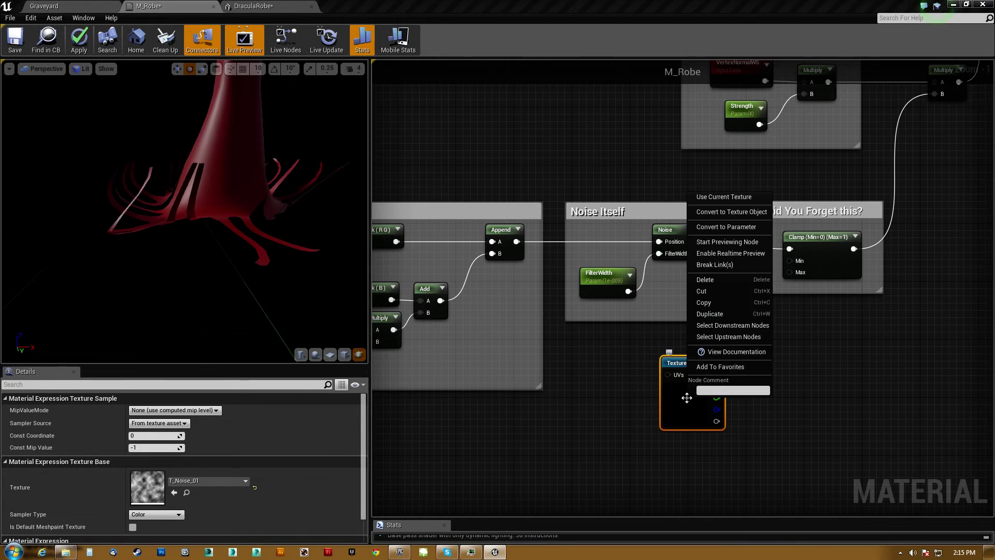
left_click(734, 198)
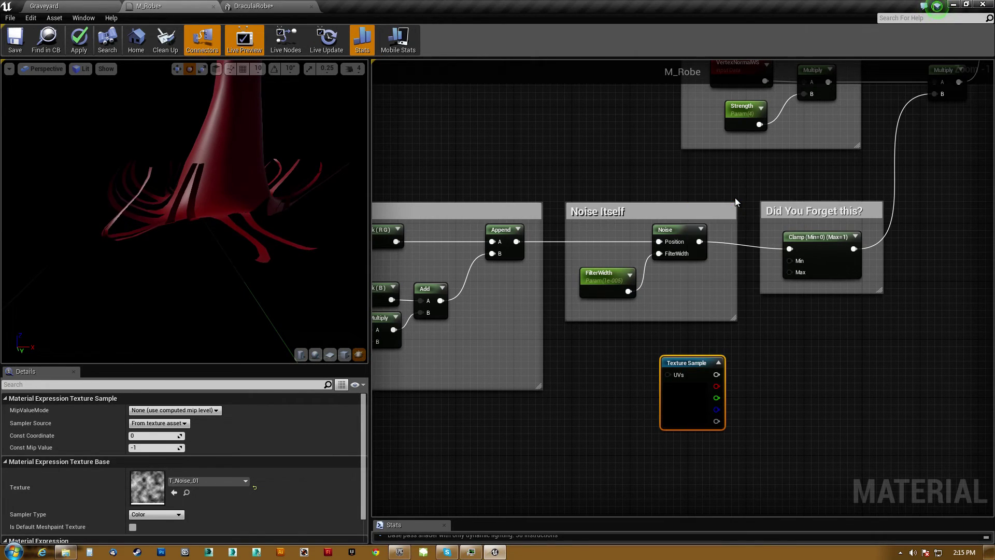
right_click(684, 383)
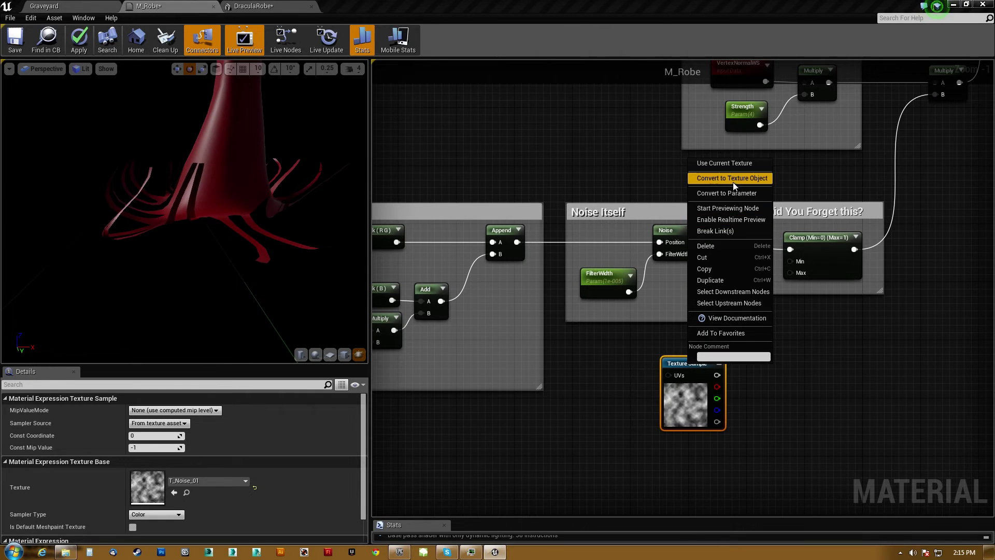
left_click(729, 194)
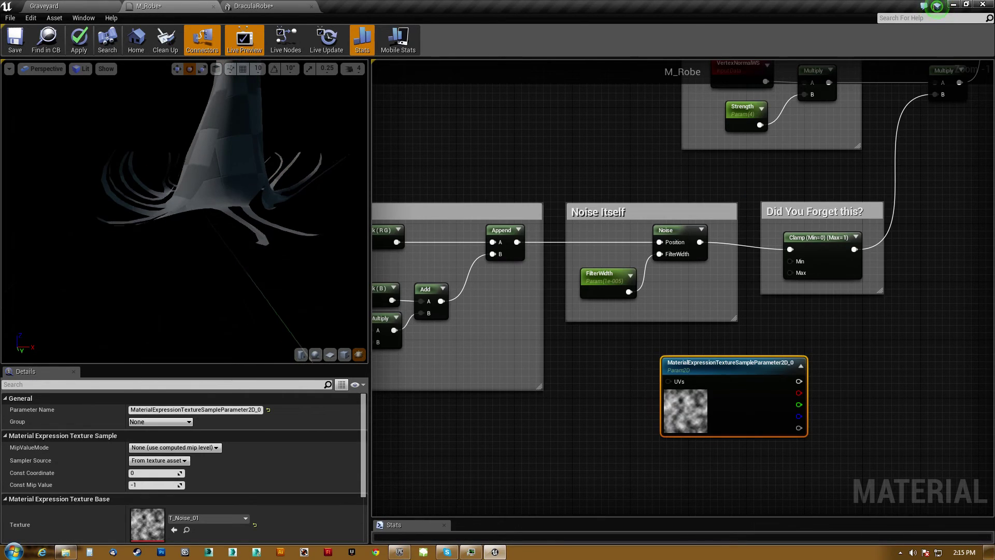
- Preview the noise texture parameter node on the robe mesh and examine how the texture maps across its surface
mouse_move(225, 138)
middle_mouse_down()
mouse_move(225, 259)
mouse_move(220, 154)
middle_mouse_up()
right_click_drag(220, 154, 220, 207)
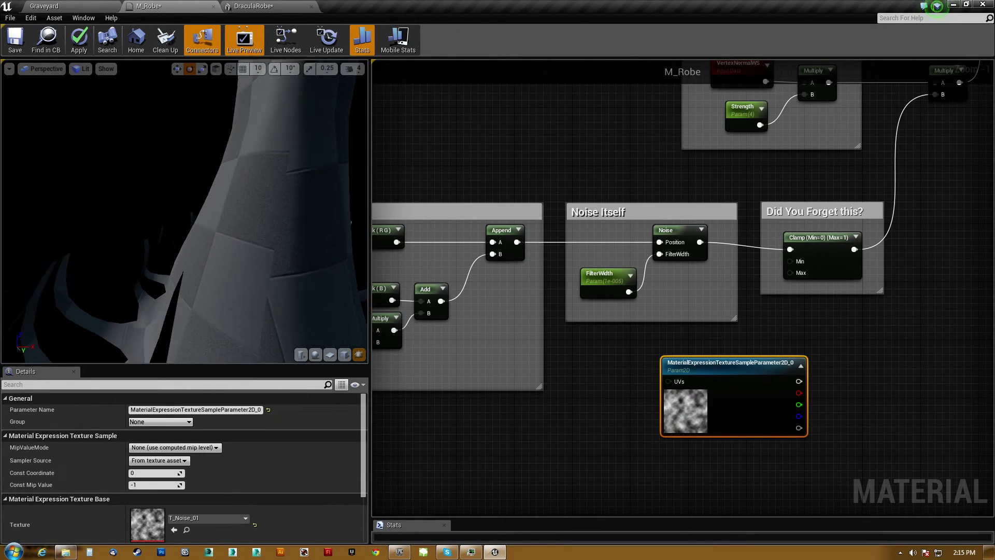
mouse_move(226, 224)
left_mouse_down()
mouse_move(280, 223)
mouse_move(218, 224)
mouse_move(226, 223)
left_mouse_up()
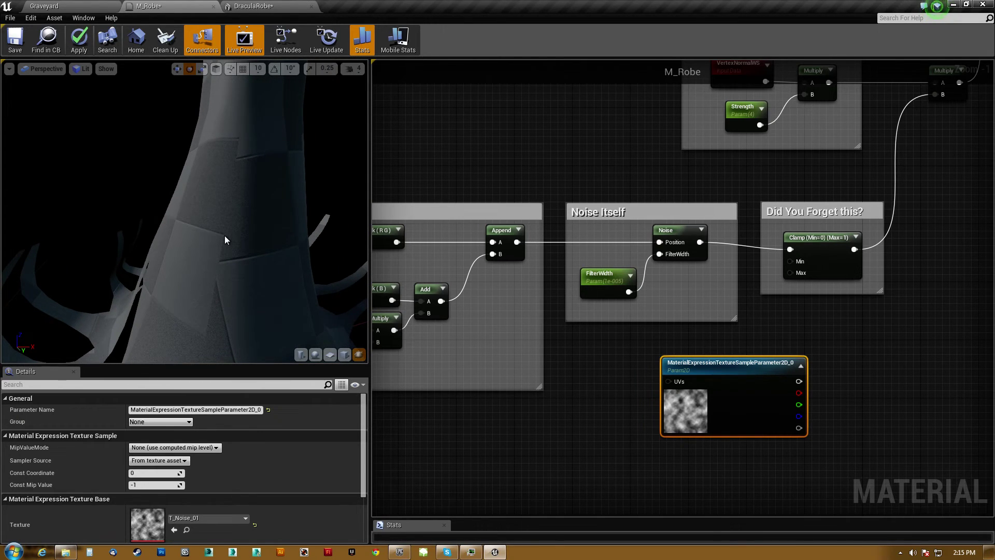
right_click(732, 363)
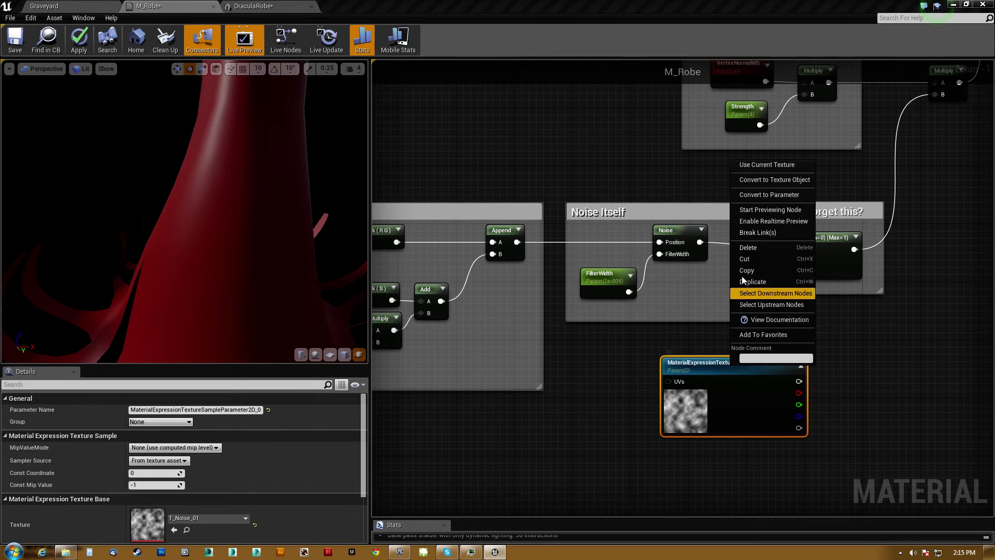
left_click(762, 209)
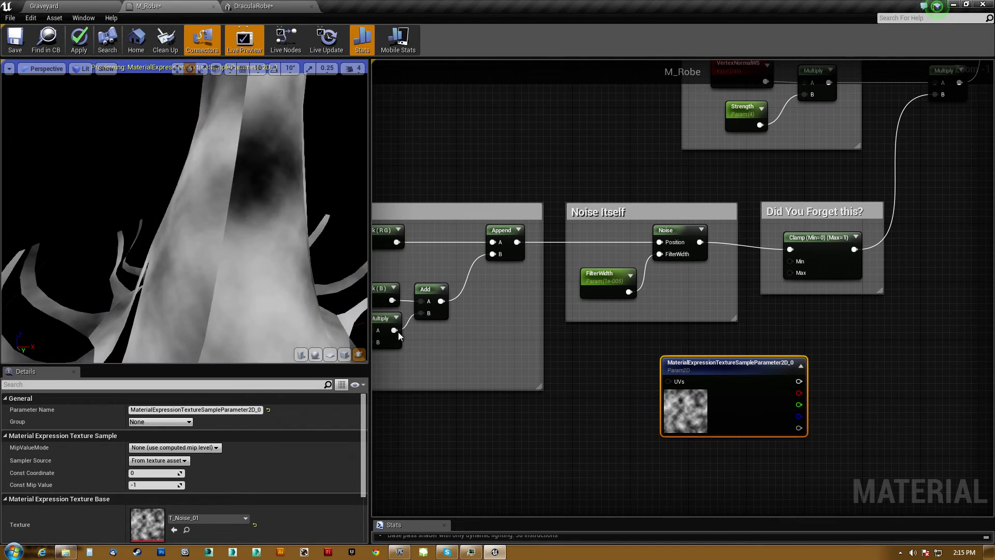
left_click_drag(292, 270, 316, 269)
mouse_move(269, 182)
right_mouse_down()
mouse_move(269, 140)
mouse_move(269, 166)
right_mouse_up()
left_click_drag(269, 166, 259, 197)
left_click_drag(731, 362, 802, 404)
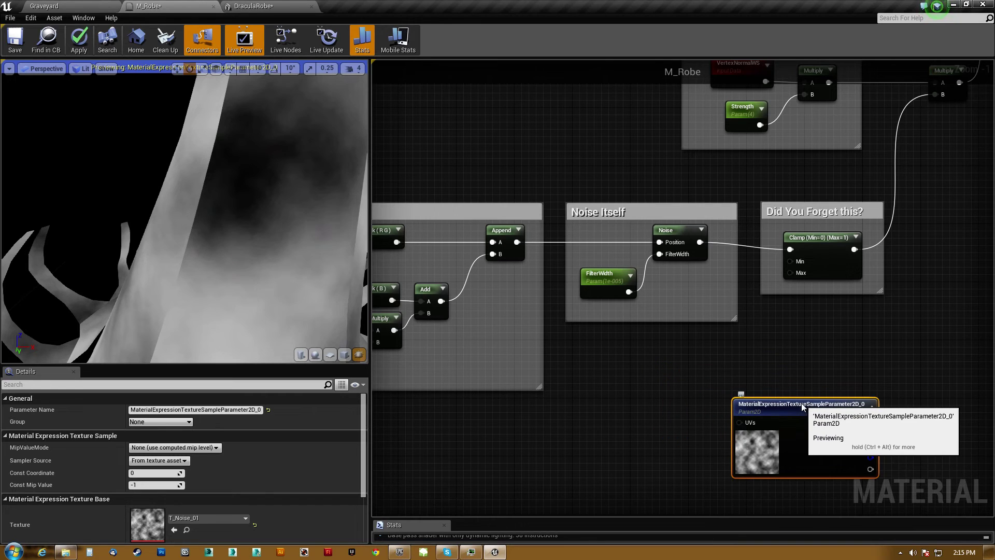
left_click_drag(267, 294, 236, 298)
left_click_drag(218, 271, 263, 271)
right_click_drag(262, 272, 304, 282)
- Add a WorldAlignedTexture function node below the Noise Itself group
right_click(627, 432)
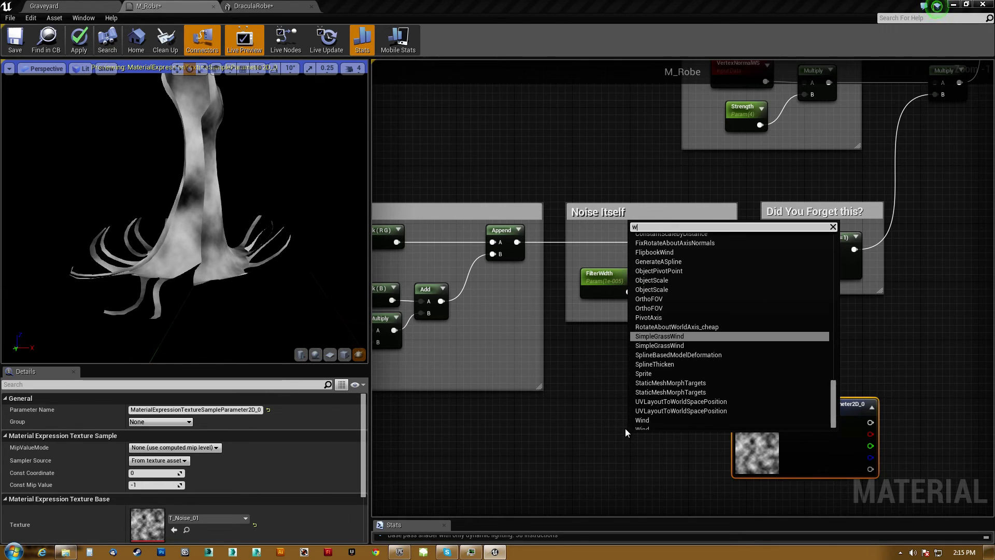
type("world align")
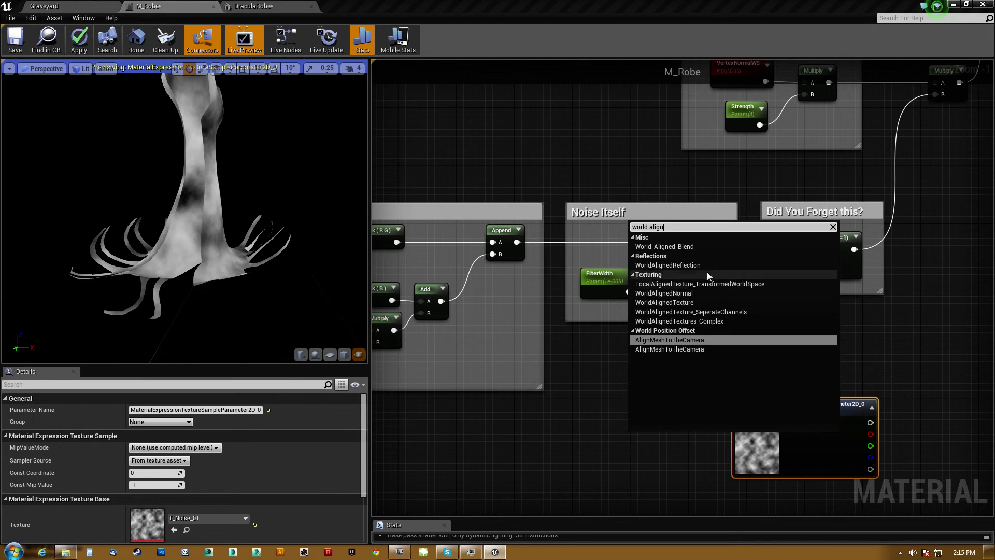
left_click(672, 303)
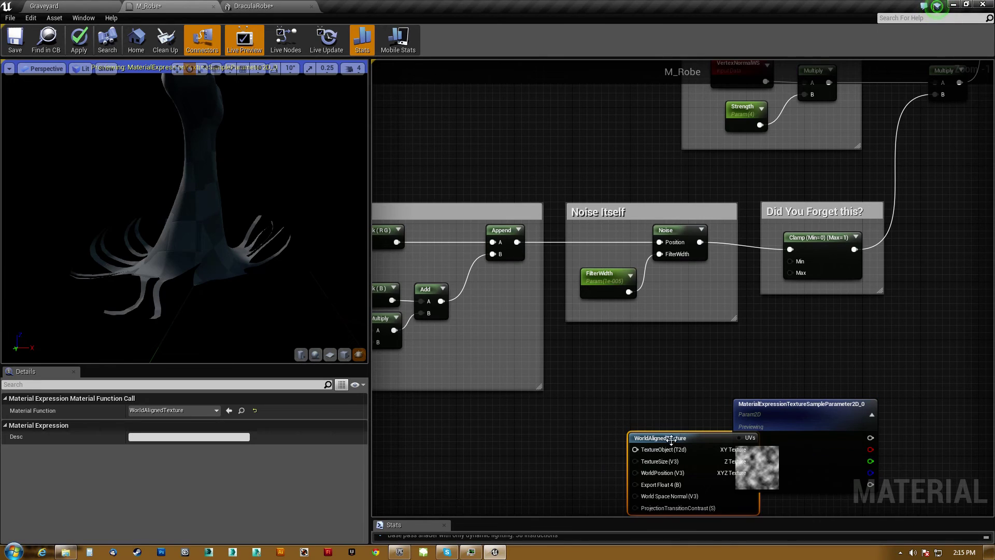
- Delete the texture parameter node and add a new Texture Sample using T_Noise_01 beside the WorldAlignedTexture node
mouse_move(783, 411)
left_mouse_down()
mouse_move(528, 437)
mouse_move(461, 423)
left_mouse_up()
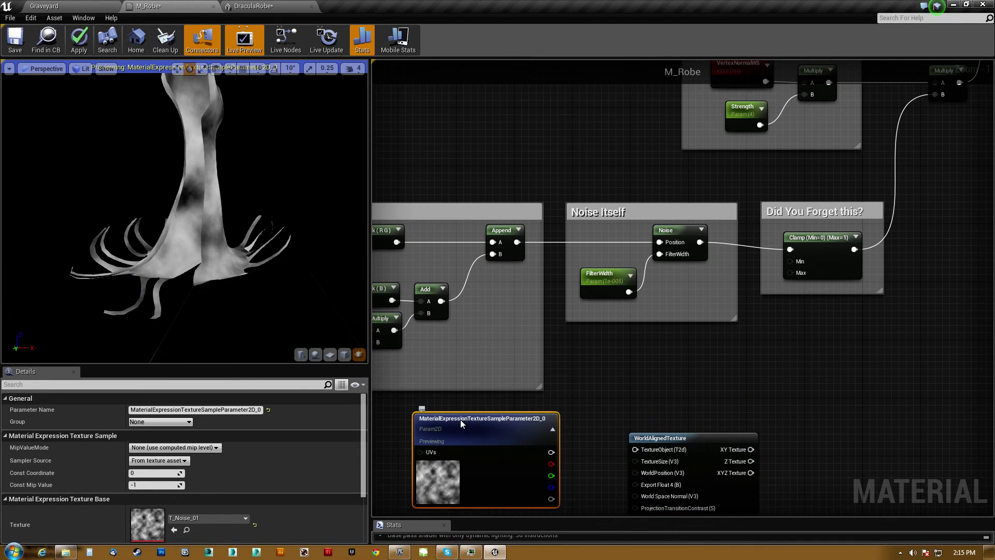
key("Delete")
left_click(497, 443)
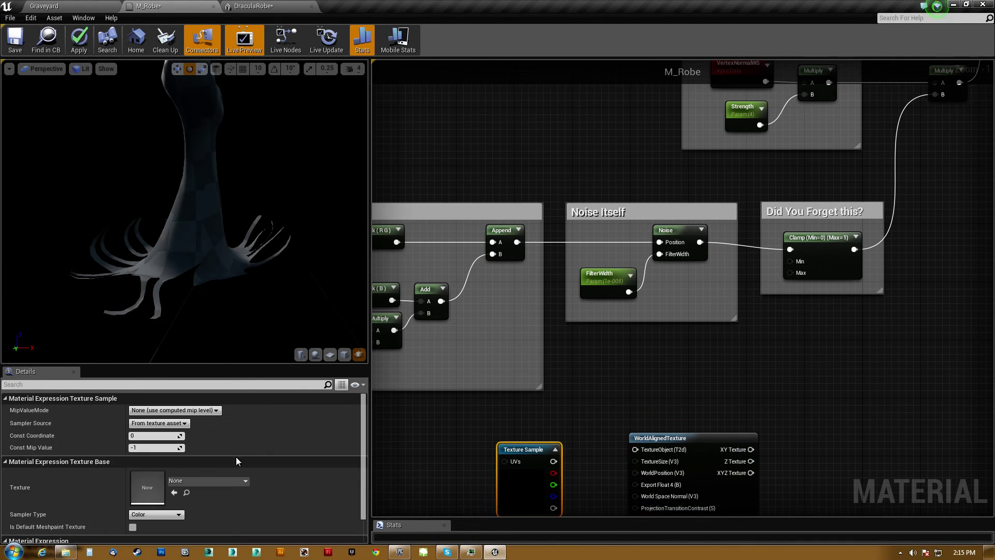
left_click(223, 482)
type("noise")
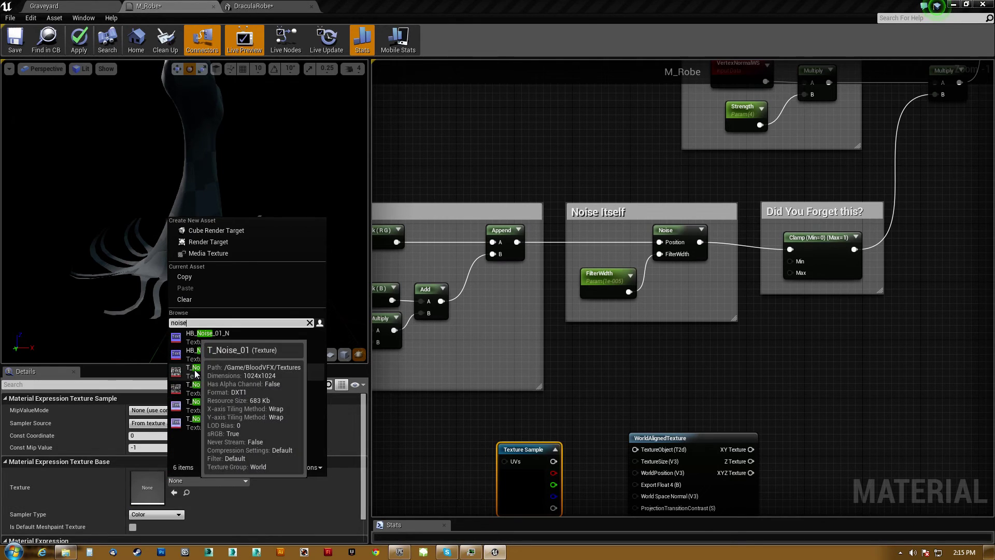
left_click(196, 371)
- Convert the new Texture Sample to a Texture Object and connect it to WorldAlignedTexture's TextureObject input
right_click_drag(542, 422, 576, 366)
right_click(565, 395)
left_click(610, 210)
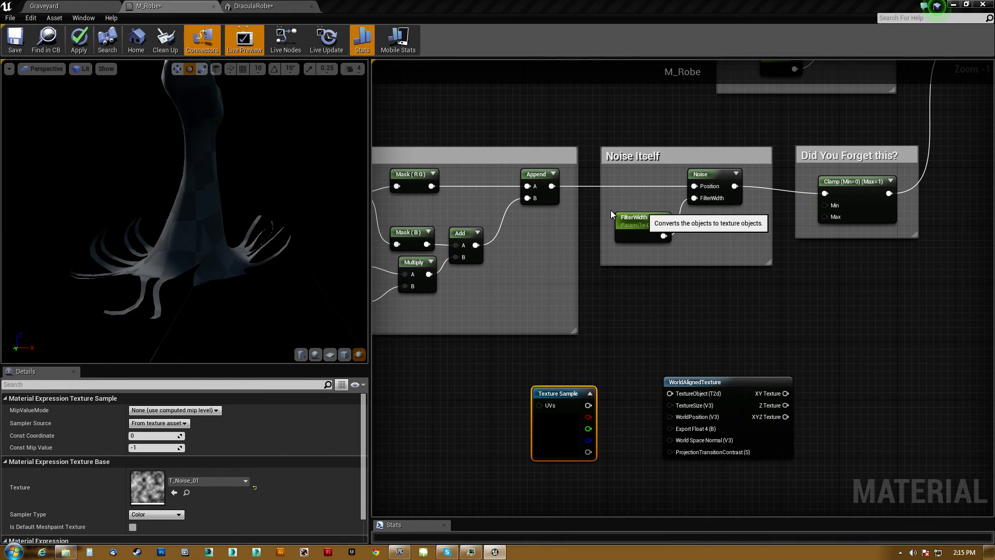
left_click_drag(594, 410, 664, 395)
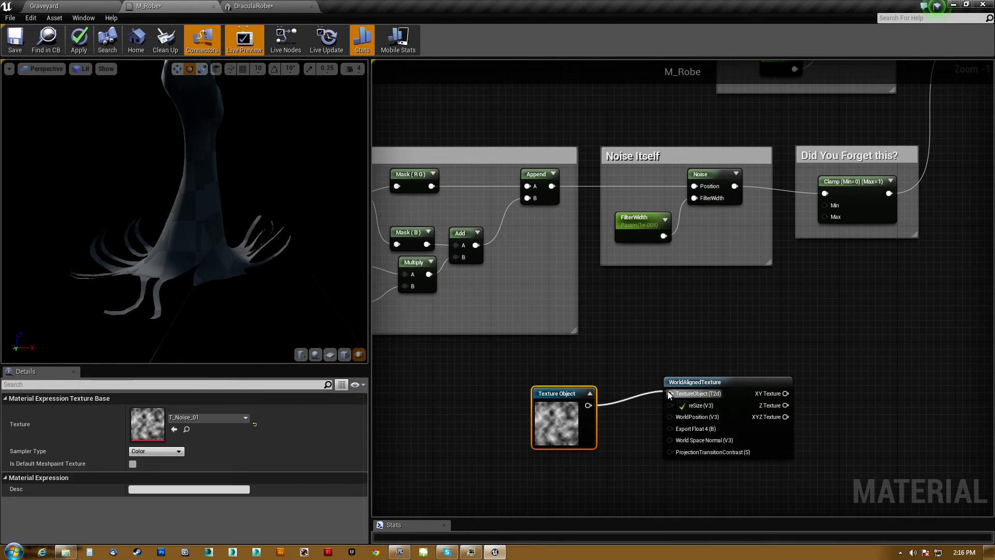
- Connect the Append output to WorldAlignedTexture's WorldPosition input and move the Texture Object node clear of the wire
right_click_drag(647, 295, 600, 298)
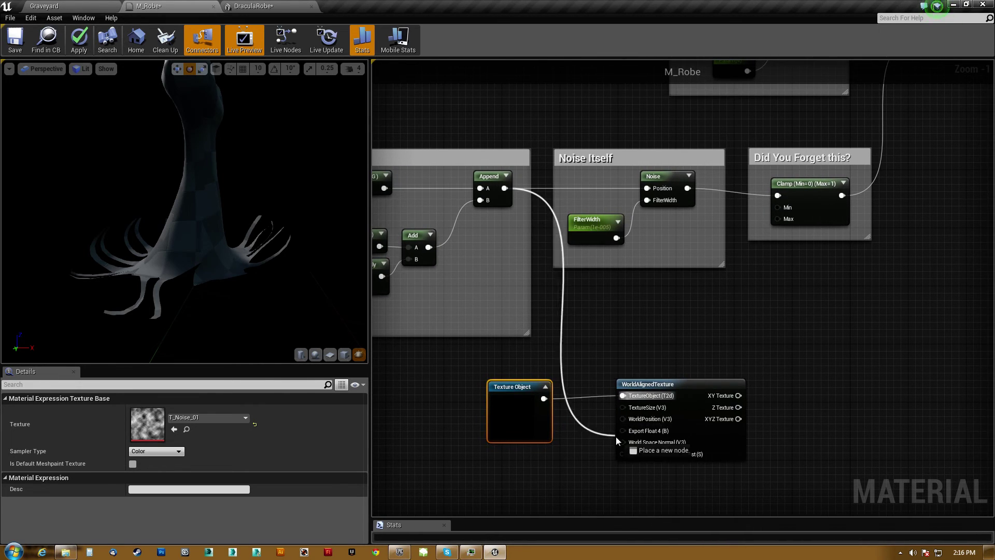
mouse_move(616, 436)
left_mouse_down()
mouse_move(630, 411)
mouse_move(622, 418)
left_mouse_up()
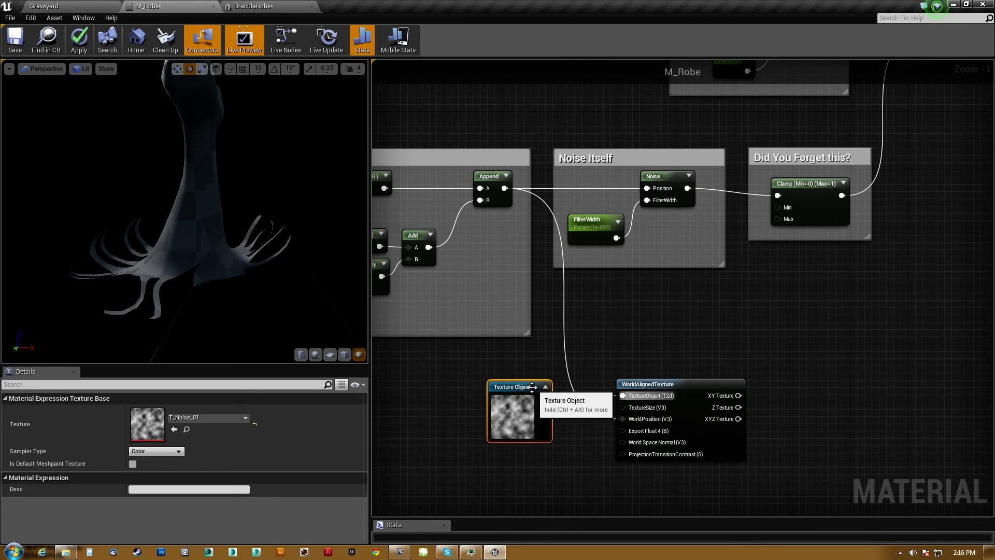
left_click_drag(511, 386, 492, 359)
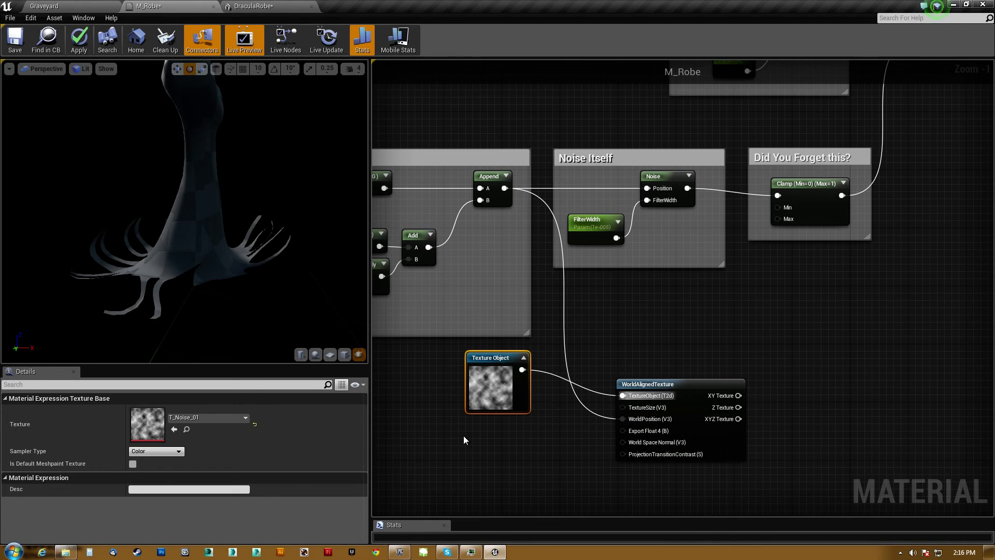
left_click(492, 434)
right_click_drag(493, 434, 518, 431)
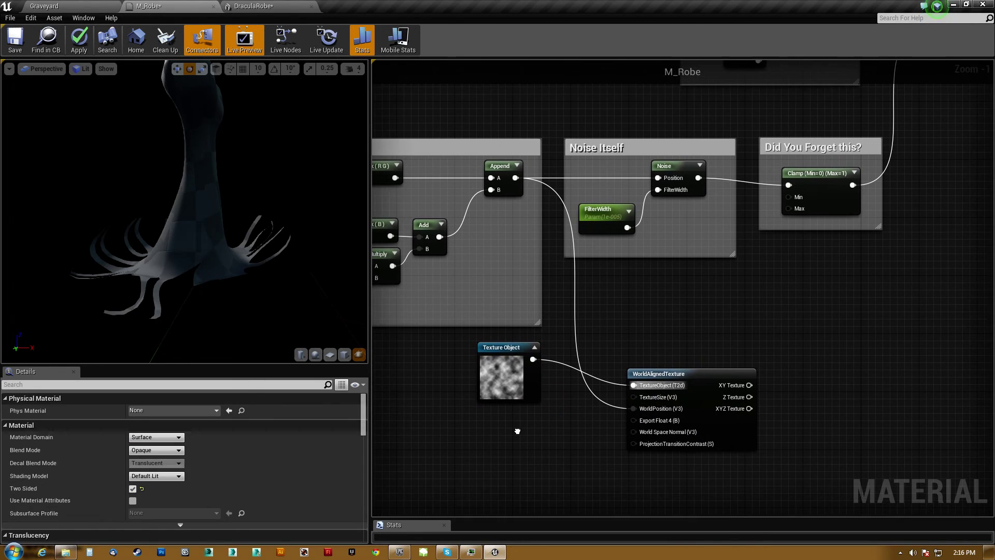
- Feed the Clamp from WorldAlignedTexture's XYZ Texture output instead of the Noise node, and reposition the Texture Object node
right_click_drag(737, 351, 724, 352)
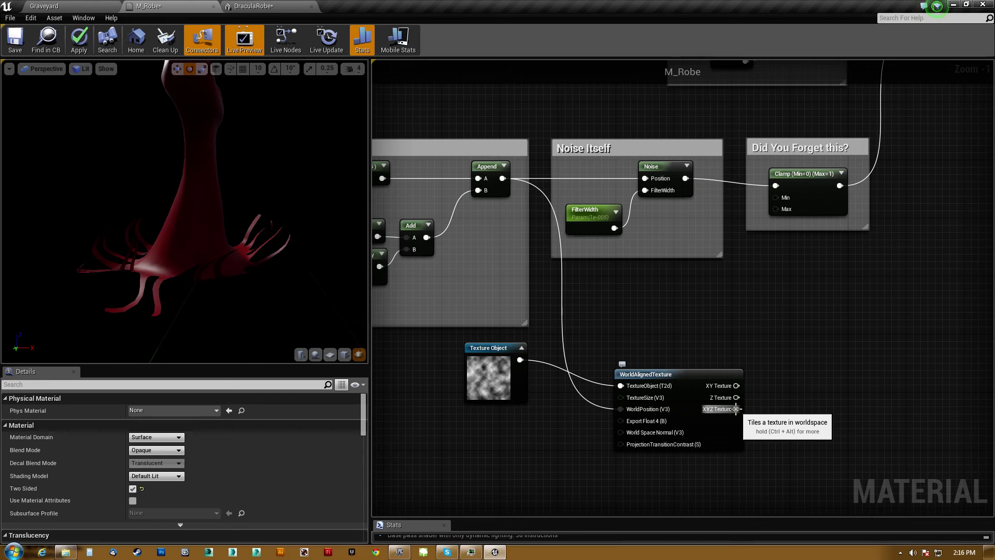
left_click_drag(737, 409, 777, 187)
left_click_drag(495, 348, 508, 364)
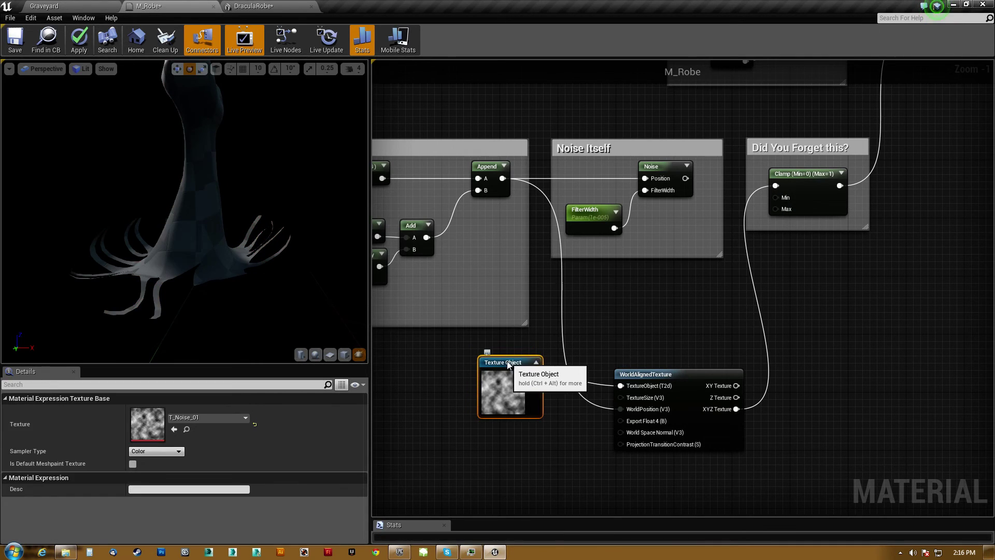
right_click_drag(449, 397, 486, 380)
right_click_drag(638, 336, 638, 384)
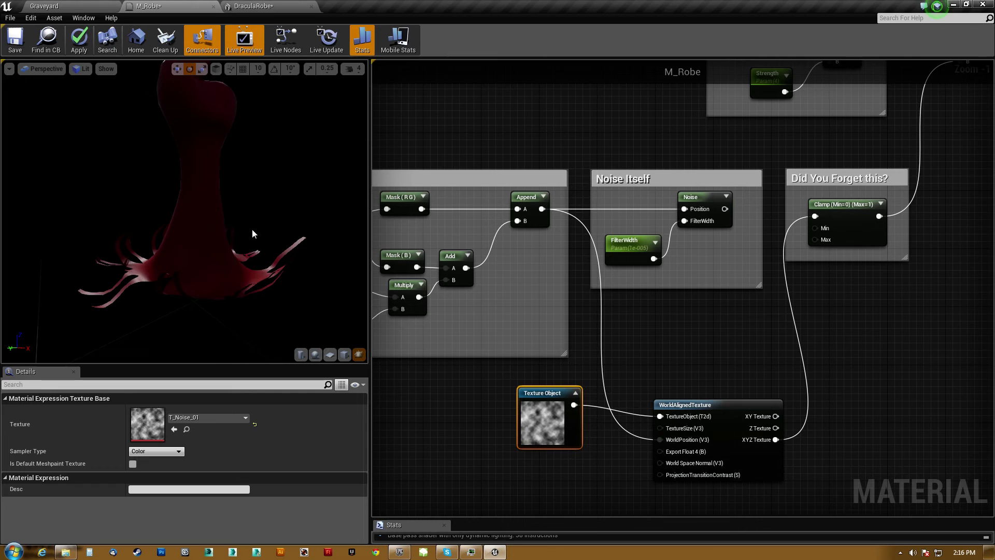
- Examine the robe's hem and strands from several angles and in close-up with the world-aligned texture driving the offset
right_click_drag(253, 233, 253, 269)
left_click_drag(253, 234, 288, 262)
right_click_drag(252, 247, 253, 204)
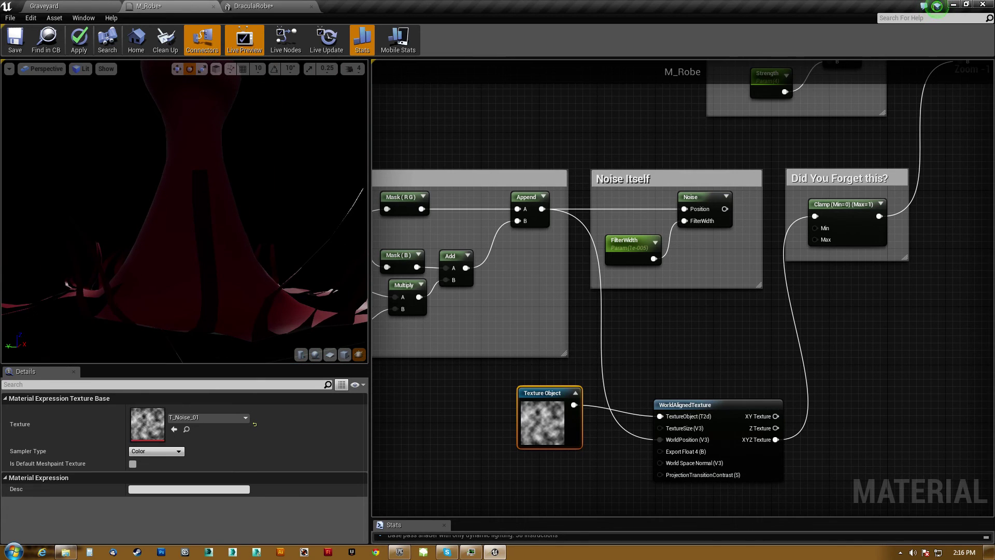
left_click_drag(253, 233, 217, 233)
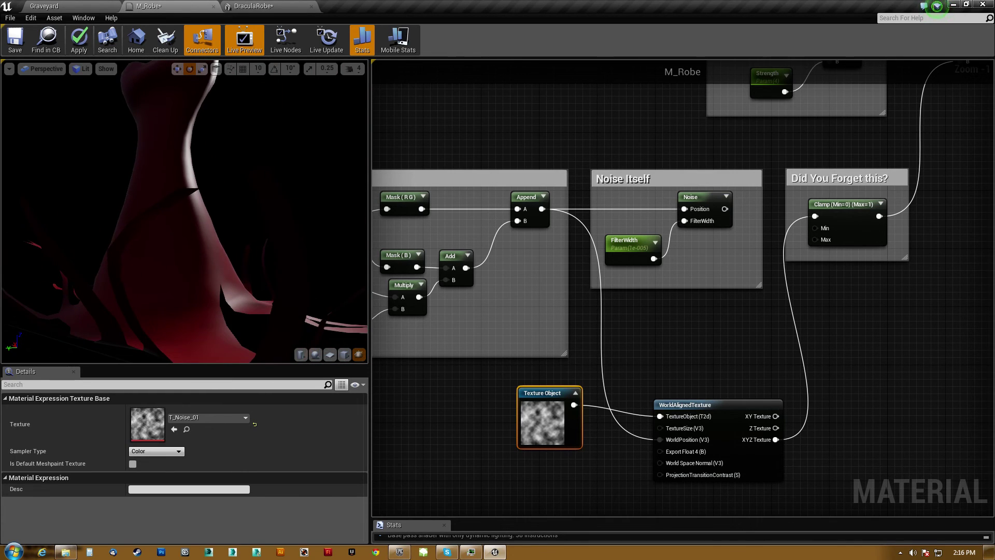
left_click_drag(290, 224, 321, 224)
left_click_drag(237, 288, 203, 274)
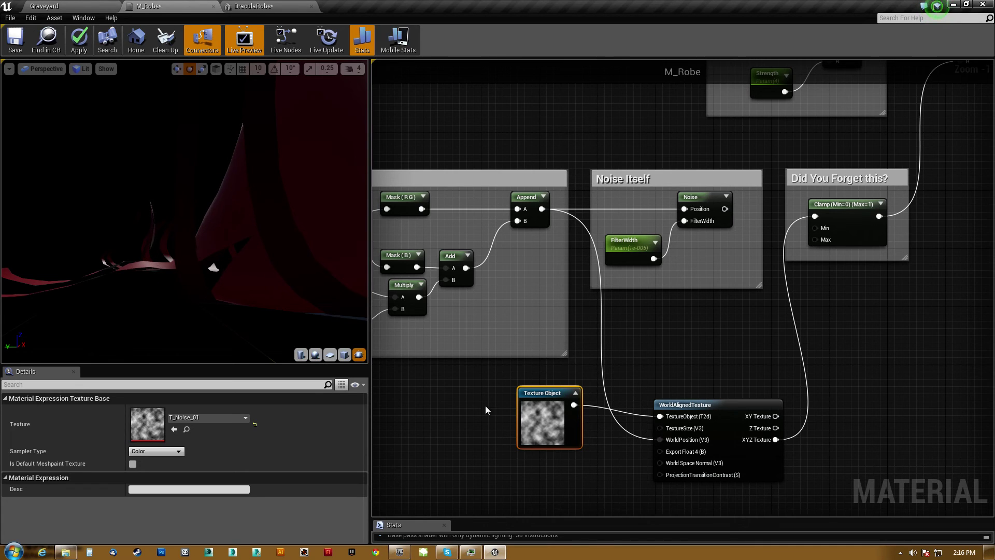
left_click_drag(185, 217, 215, 230)
right_click_drag(216, 230, 215, 186)
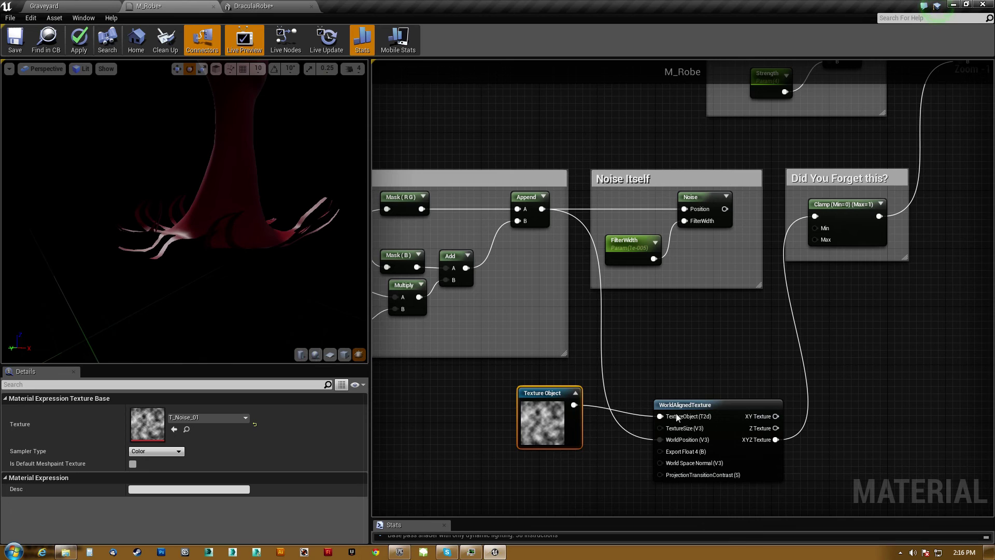
- Preview the WorldAlignedTexture node on the robe and examine the noise pattern around the body and hem strands
right_click(717, 409)
left_click(748, 253)
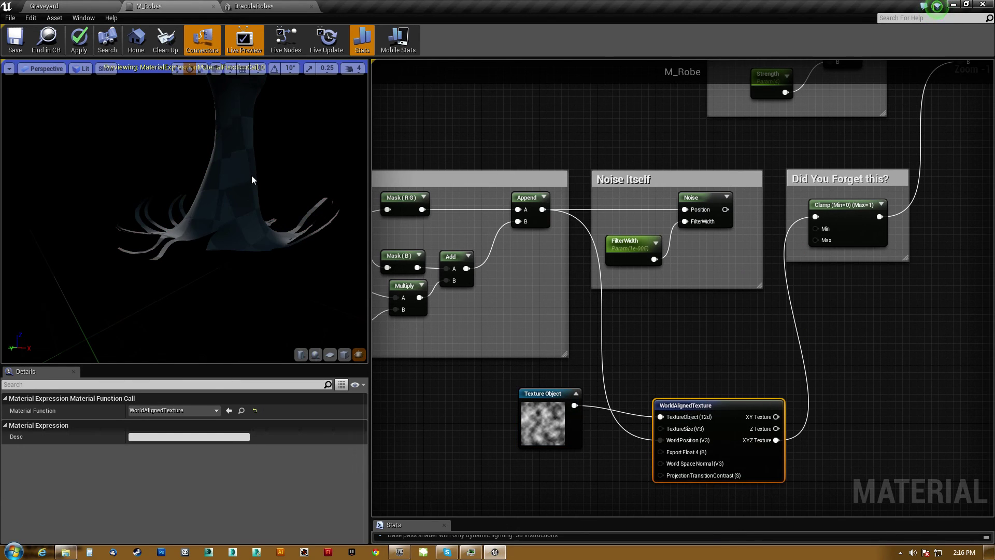
middle_click_drag(252, 180, 233, 259)
right_click_drag(252, 169, 252, 206)
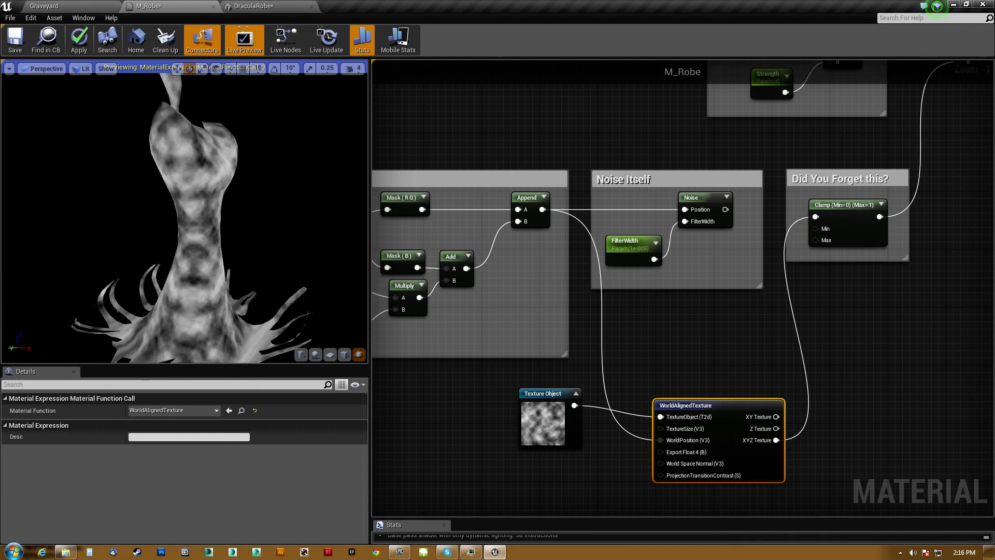
left_click_drag(251, 205, 135, 208)
middle_click_drag(242, 242, 260, 292)
right_click_drag(260, 292, 260, 259)
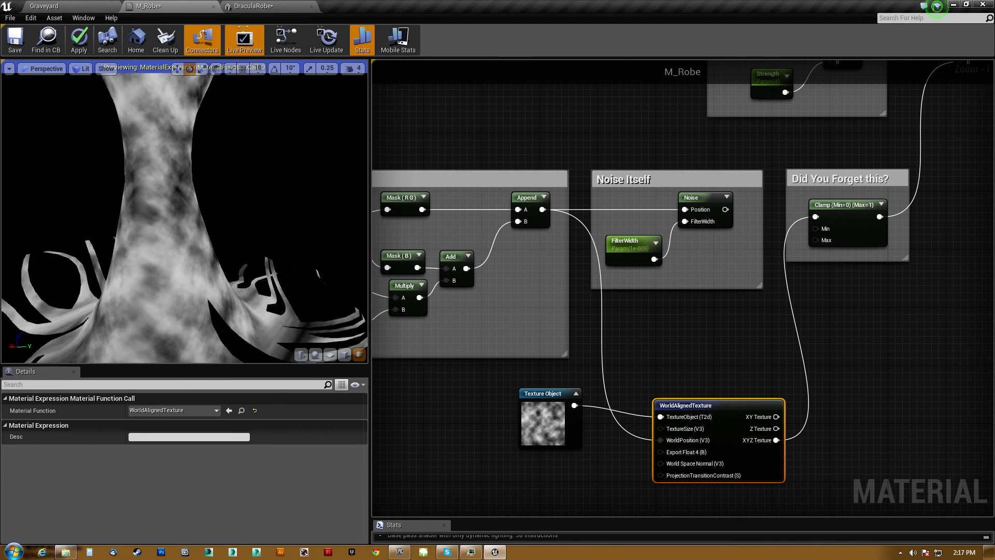
middle_click_drag(256, 294, 296, 347)
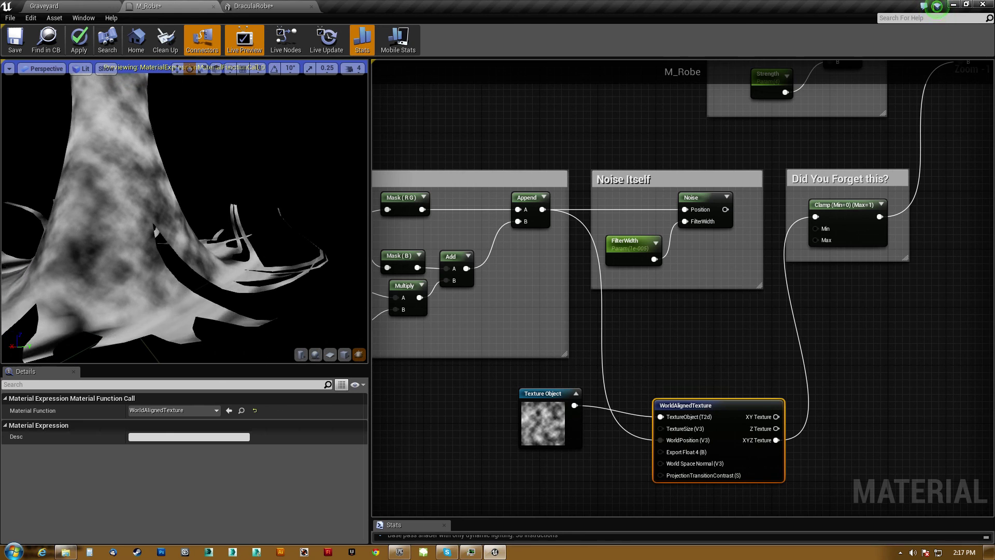
- Examine the world-aligned noise on the robe's body and hem strands, and display the Noise node's settings for comparison
left_click_drag(238, 285, 251, 291)
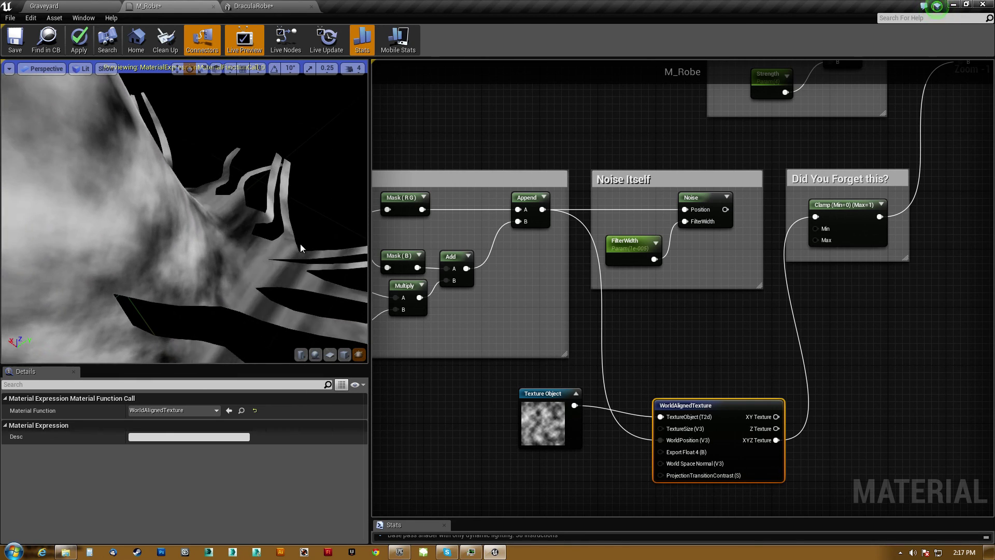
mouse_move(268, 261)
left_mouse_down()
mouse_move(284, 267)
mouse_move(203, 220)
mouse_move(290, 318)
mouse_move(253, 288)
mouse_move(359, 346)
mouse_move(274, 280)
mouse_move(290, 269)
mouse_move(270, 290)
mouse_move(275, 277)
mouse_move(207, 270)
mouse_move(176, 249)
mouse_move(171, 257)
mouse_move(184, 256)
mouse_move(167, 276)
left_mouse_up()
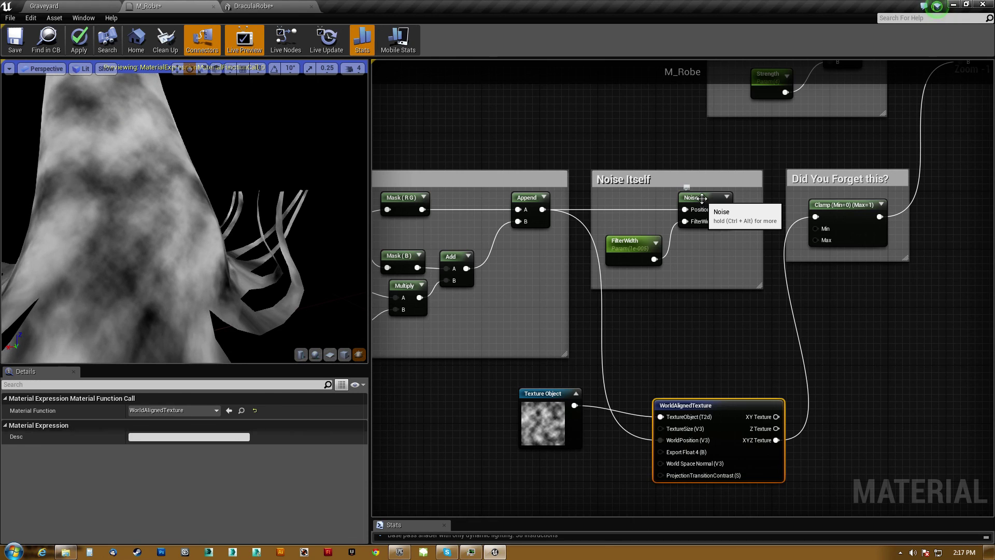
left_click(702, 198)
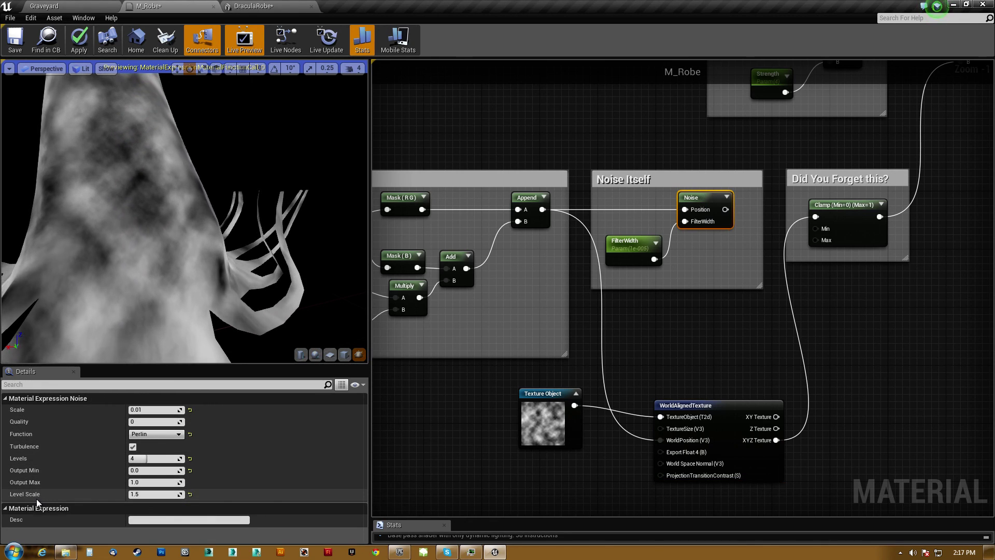
left_click_drag(144, 334, 197, 334)
right_click_drag(197, 335, 197, 358)
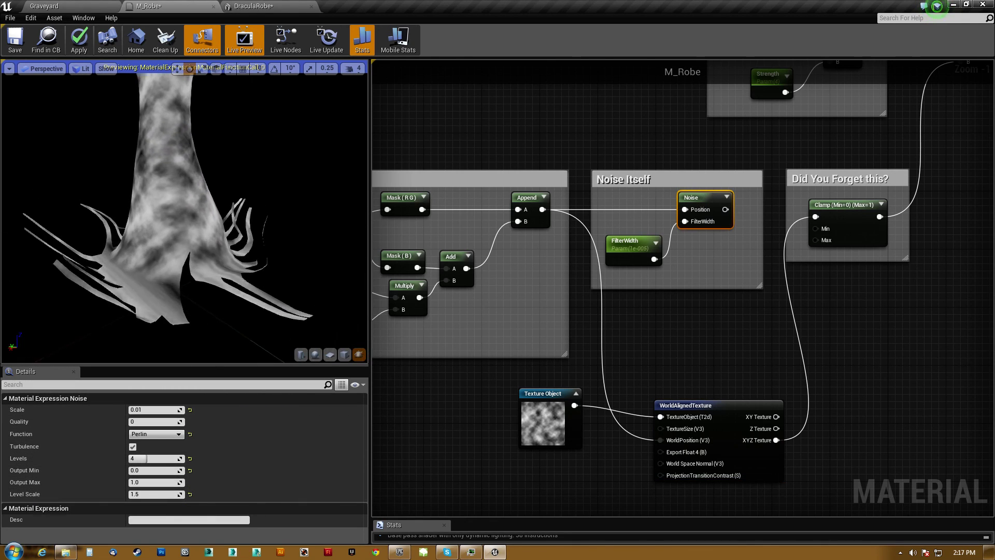
left_click_drag(147, 315, 207, 321)
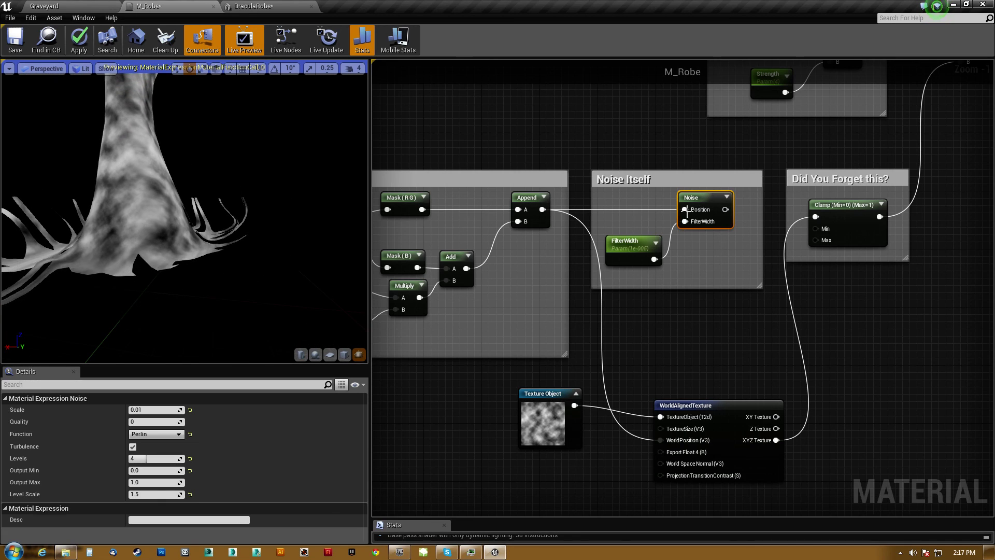
- Feed the Clamp from the Noise node instead of WorldAlignedTexture, and delete the Texture Object and WorldAlignedTexture nodes
left_click_drag(685, 210, 728, 213)
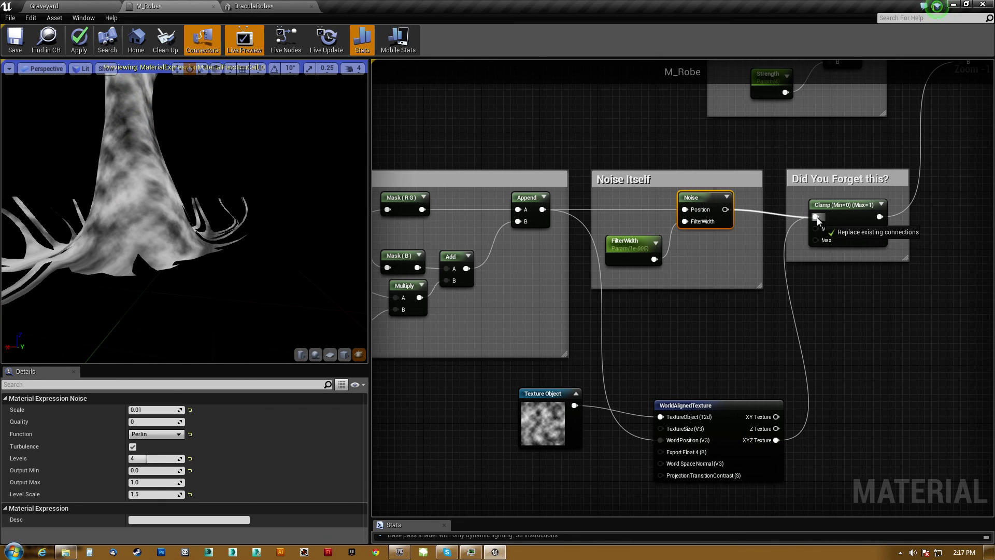
left_click_drag(818, 219, 816, 217)
left_click_drag(495, 469, 742, 406)
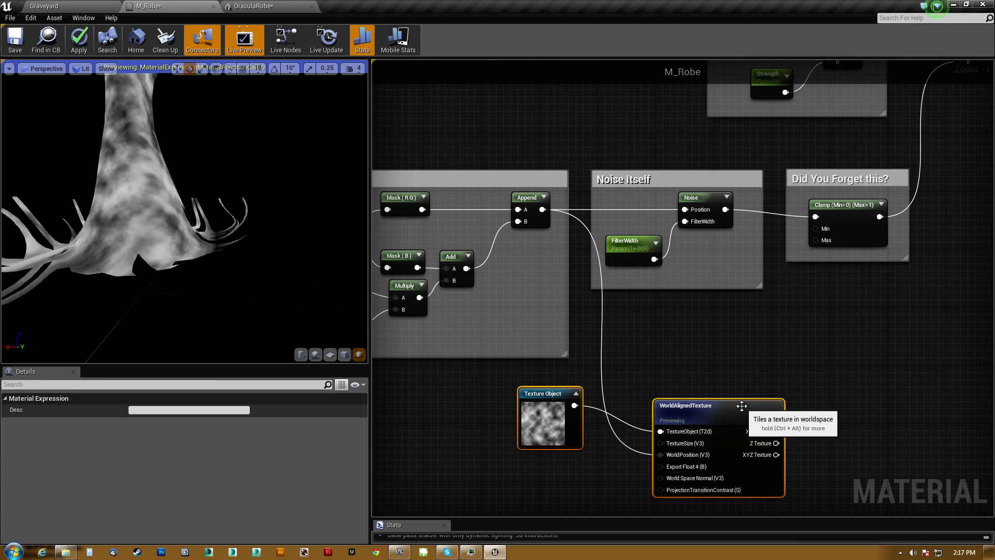
key("Delete")
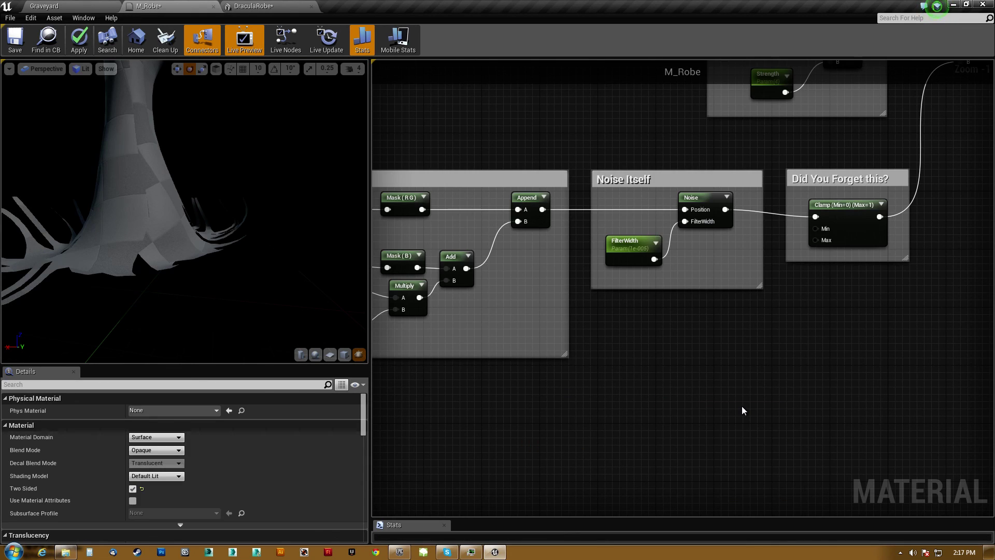
- Inspect the robe's hem and strands driven by the Noise node, and shift the Clamp node up to straighten its input wire
left_click_drag(174, 181, 241, 168)
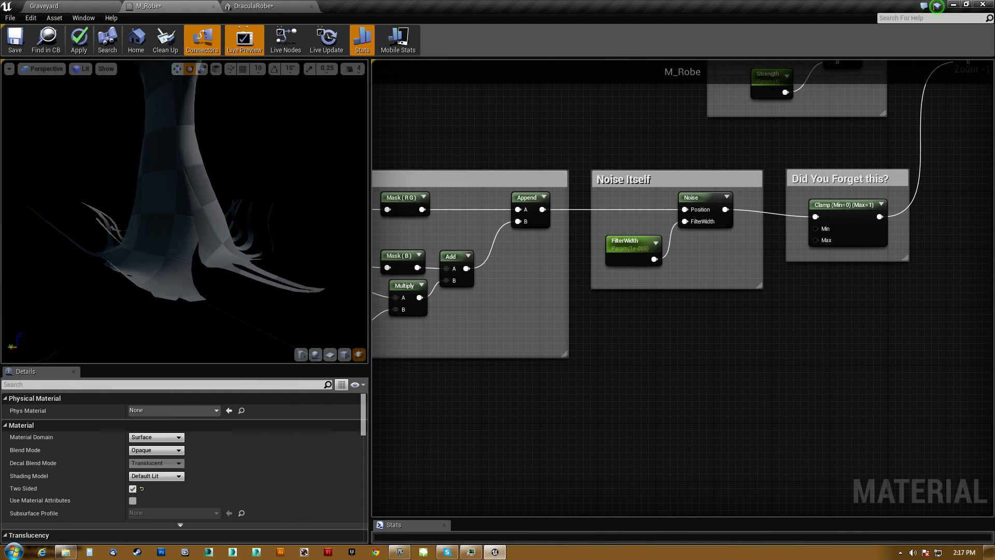
right_click_drag(209, 216, 209, 192)
left_click_drag(209, 215, 171, 216)
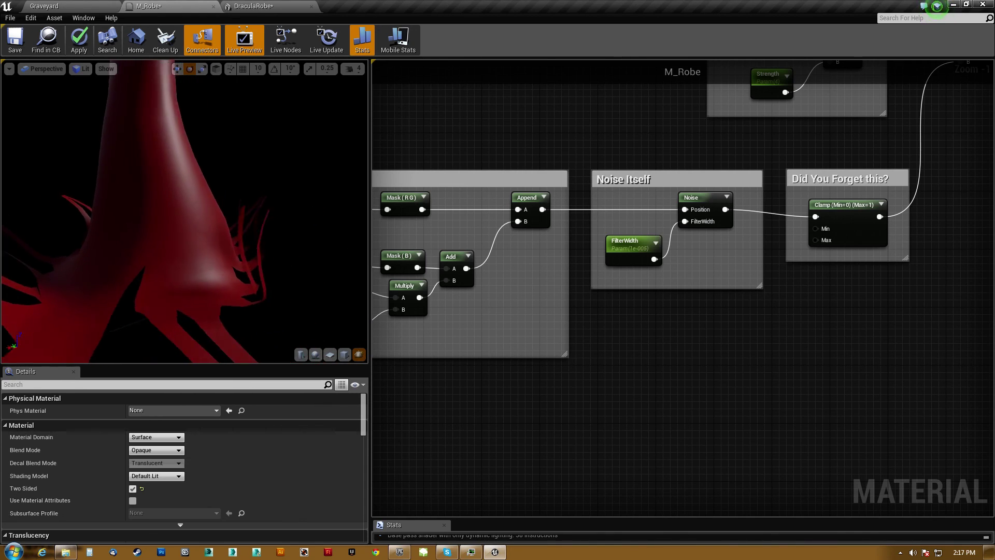
left_click_drag(272, 164, 208, 216)
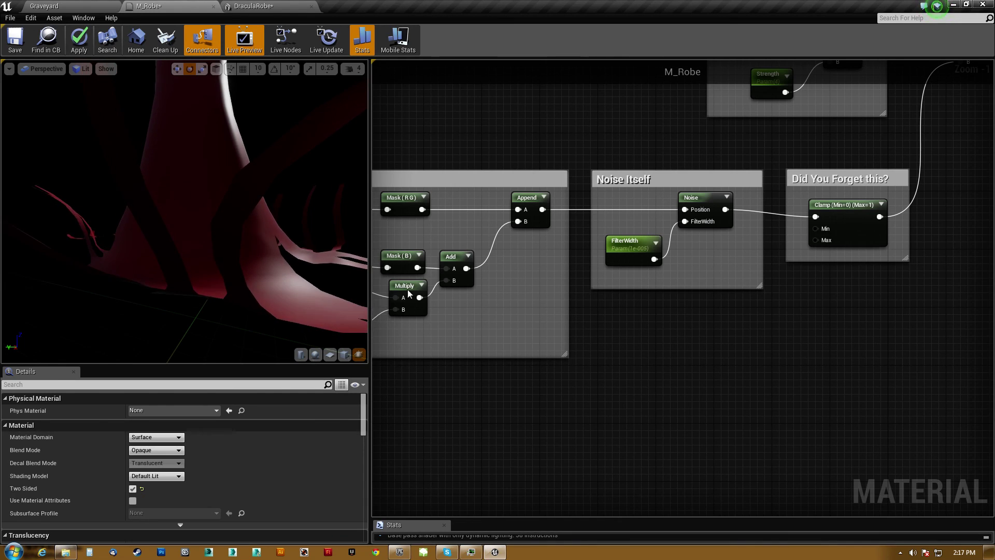
right_click_drag(661, 309, 625, 385)
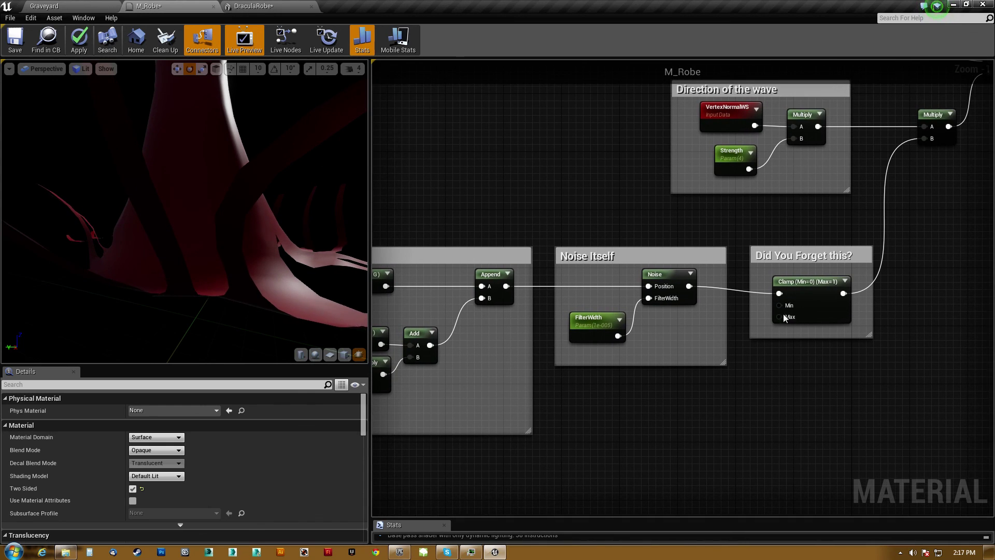
left_click_drag(804, 282, 804, 273)
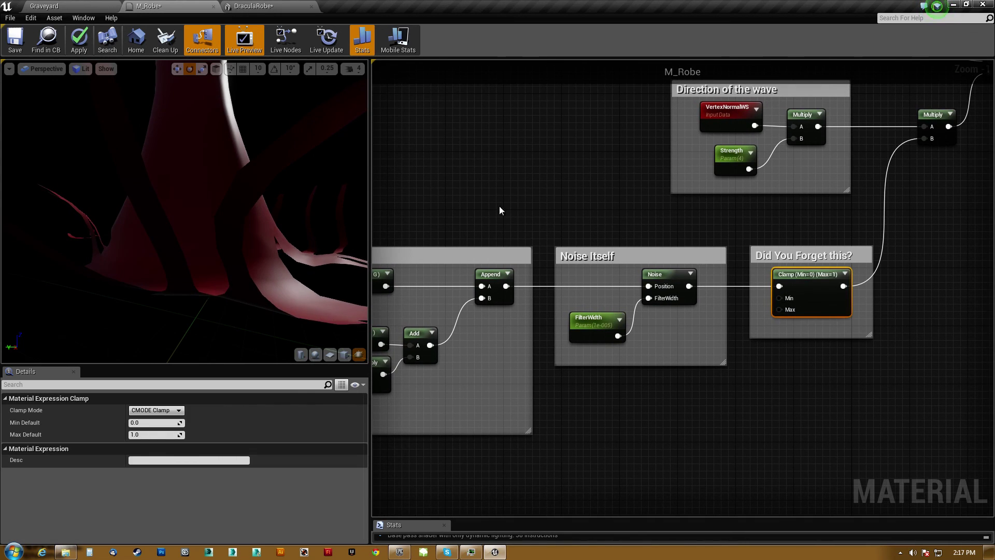
- Review the whole M_Robe node graph and examine the robe from below, around the hem and at full height
scroll(519, 202, "down", 4)
right_click_drag(581, 170, 636, 315)
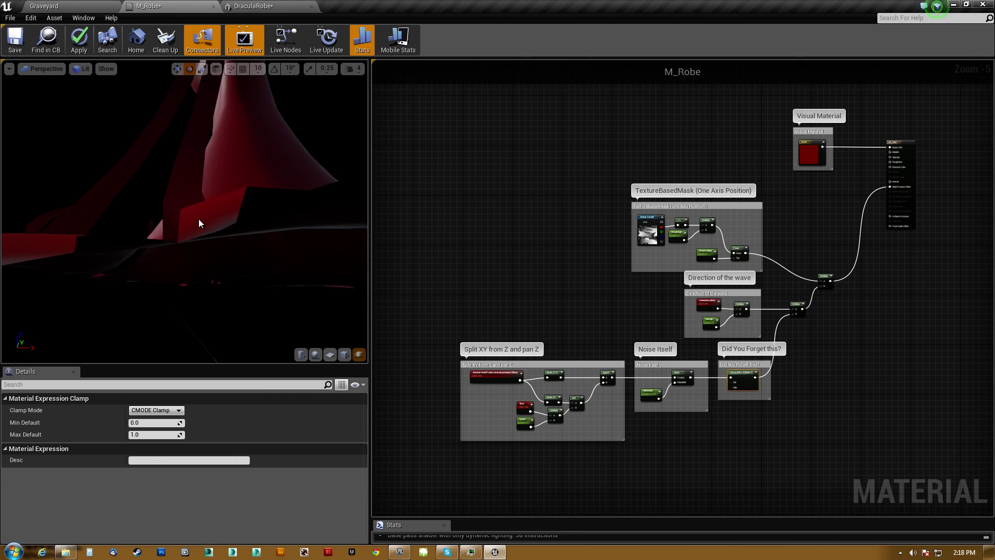
left_click_drag(198, 219, 103, 206)
scroll(241, 228, "down", 5)
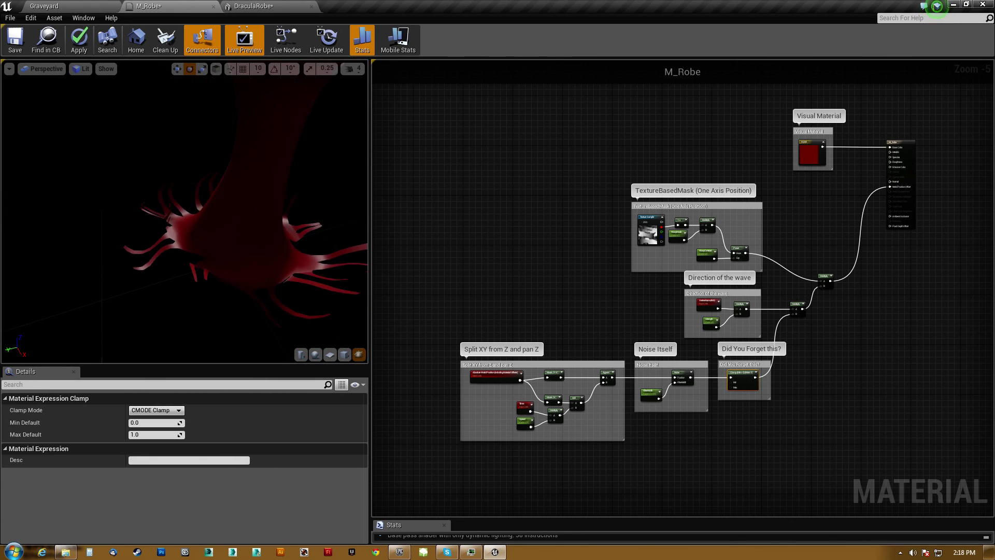
mouse_move(241, 228)
left_mouse_down()
mouse_move(241, 199)
mouse_move(235, 227)
mouse_move(207, 224)
mouse_move(223, 228)
left_mouse_up()
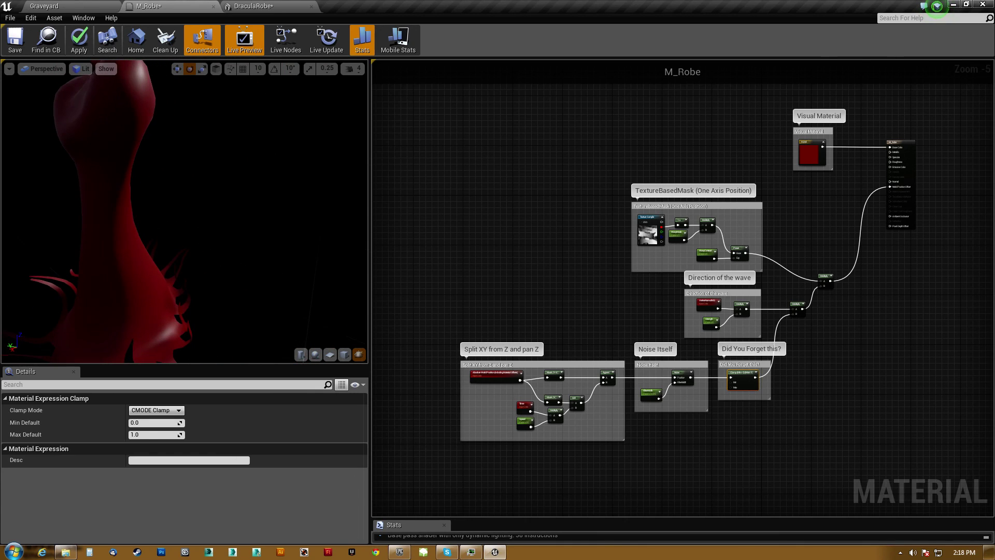
right_click_drag(233, 229, 233, 260)
mouse_move(233, 229)
left_mouse_down()
mouse_move(207, 212)
mouse_move(223, 234)
left_mouse_up()
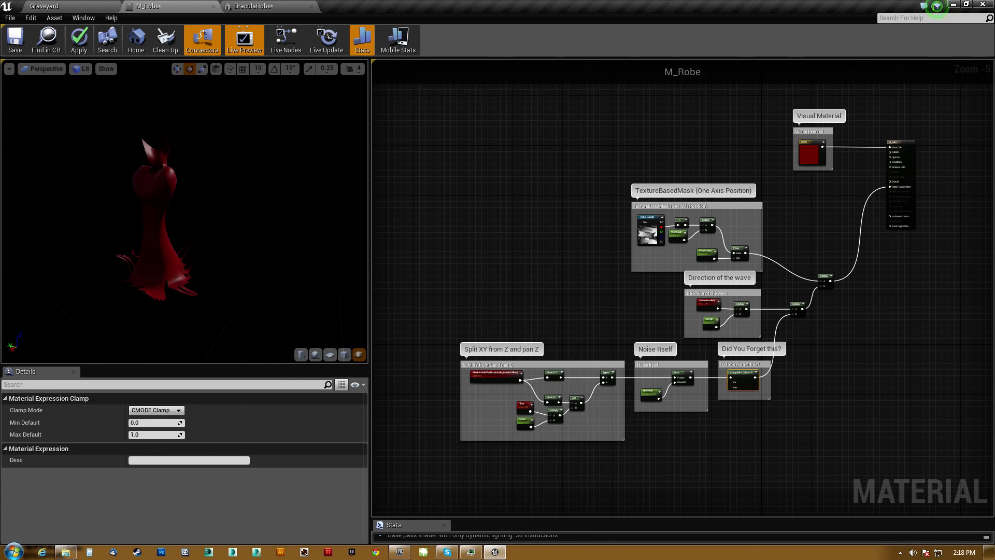